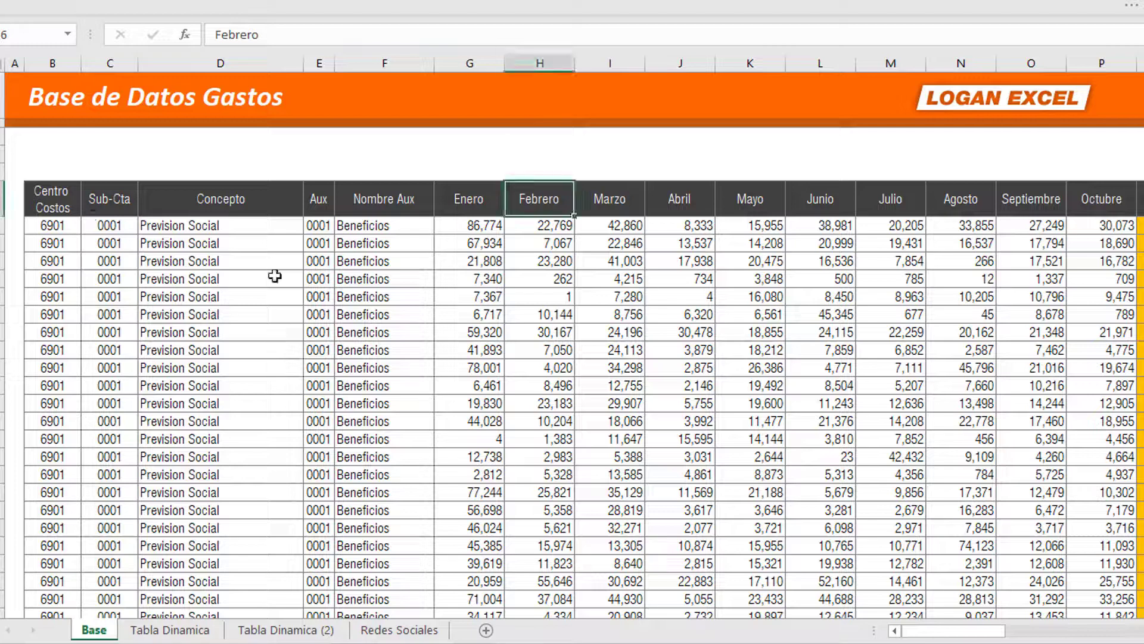
# Step: On Tabla Dinamica (2), switch the B9 report month through Junio, Octubre and Marzo
pyautogui.press('Right')
pyautogui.press('Right')
pyautogui.press('Right')
pyautogui.press('Right')
pyautogui.press('Right')
pyautogui.press('Right')
pyautogui.press('Right')
pyautogui.press('Right')
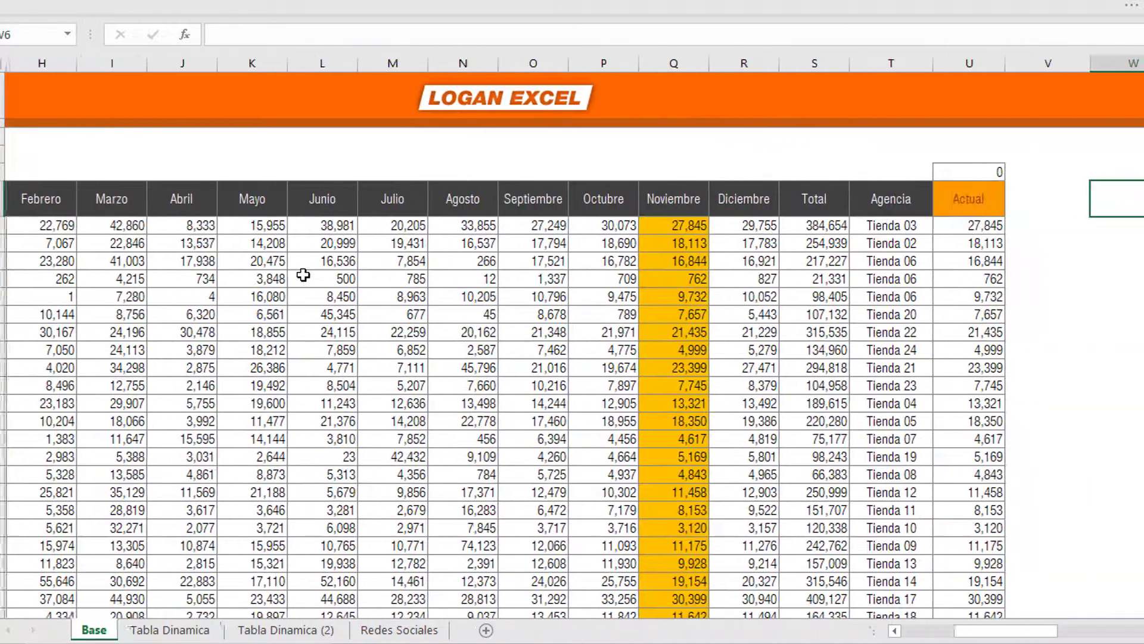
pyautogui.press('Right')
pyautogui.click(265, 286)
pyautogui.click(219, 332)
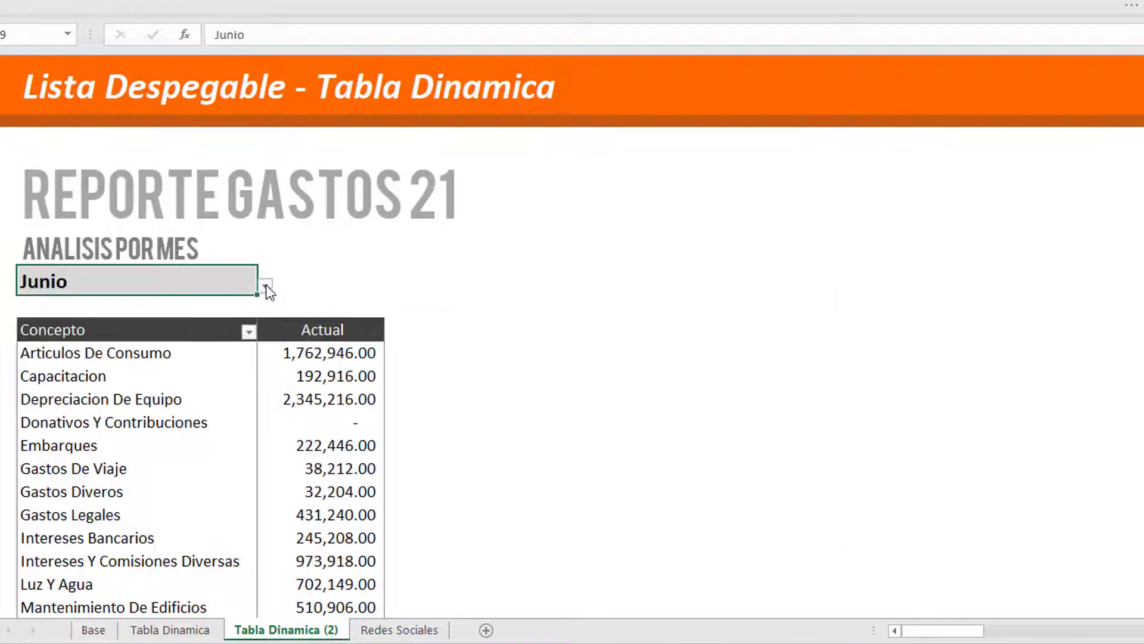
pyautogui.click(265, 285)
pyautogui.click(218, 378)
pyautogui.click(265, 286)
pyautogui.scroll(2, 220, 358)
pyautogui.click(220, 334)
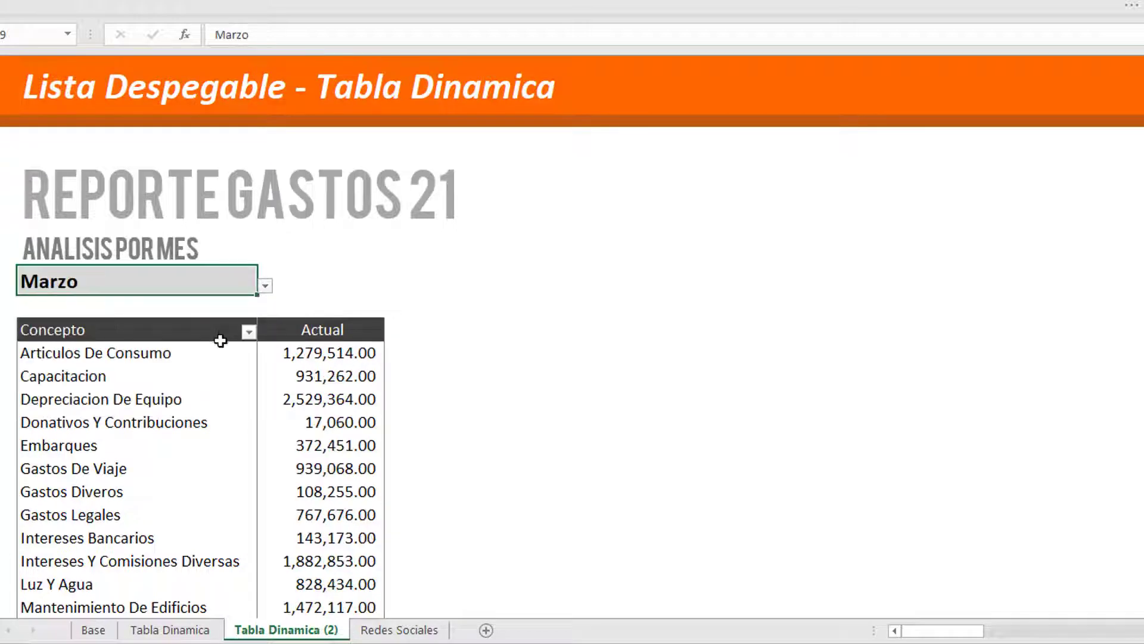
pyautogui.click(319, 446)
# Step: Inspect the U5 formula and an Actual value in column U without changing them
pyautogui.click(170, 630)
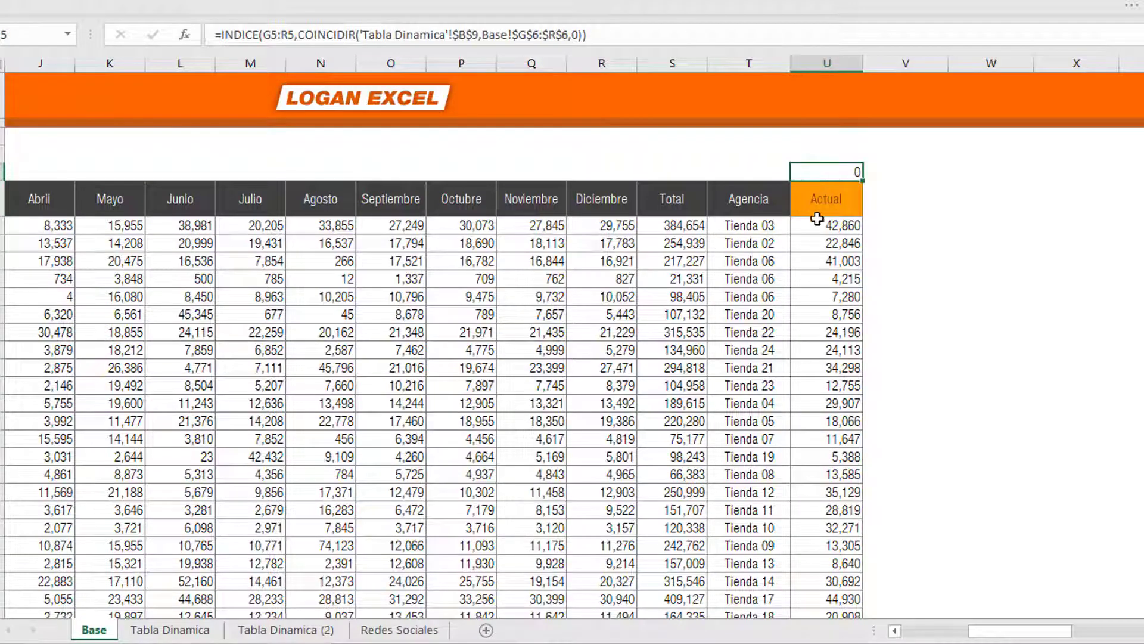
pyautogui.press('F2')
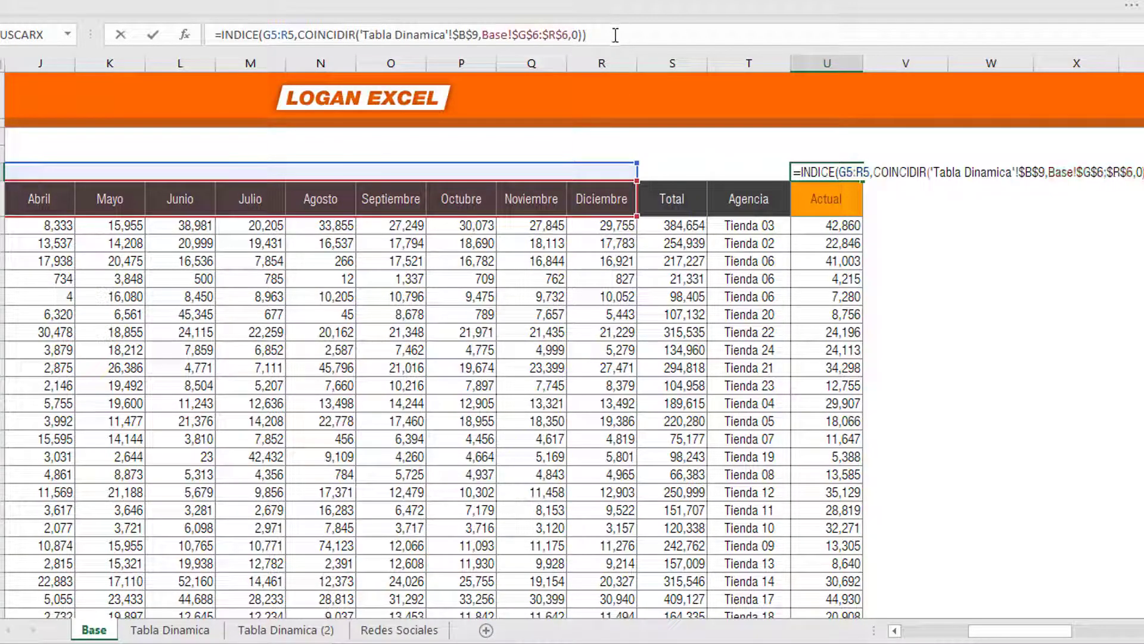
pyautogui.press('Return')
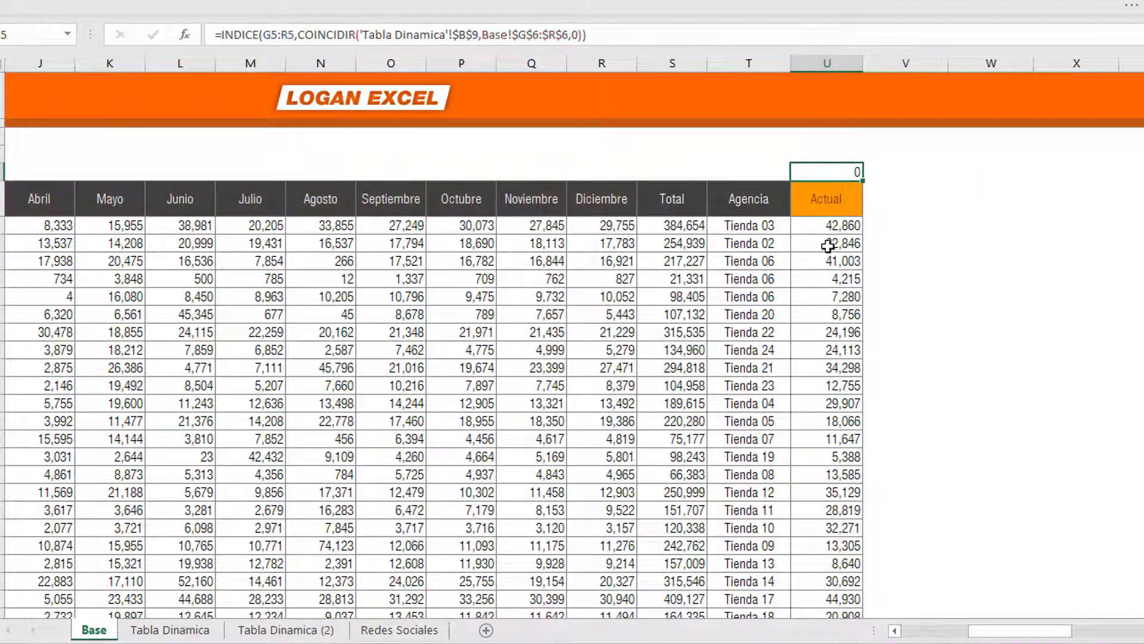
pyautogui.click(823, 244)
pyautogui.moveTo(1017, 633); pyautogui.dragTo(1001, 630)
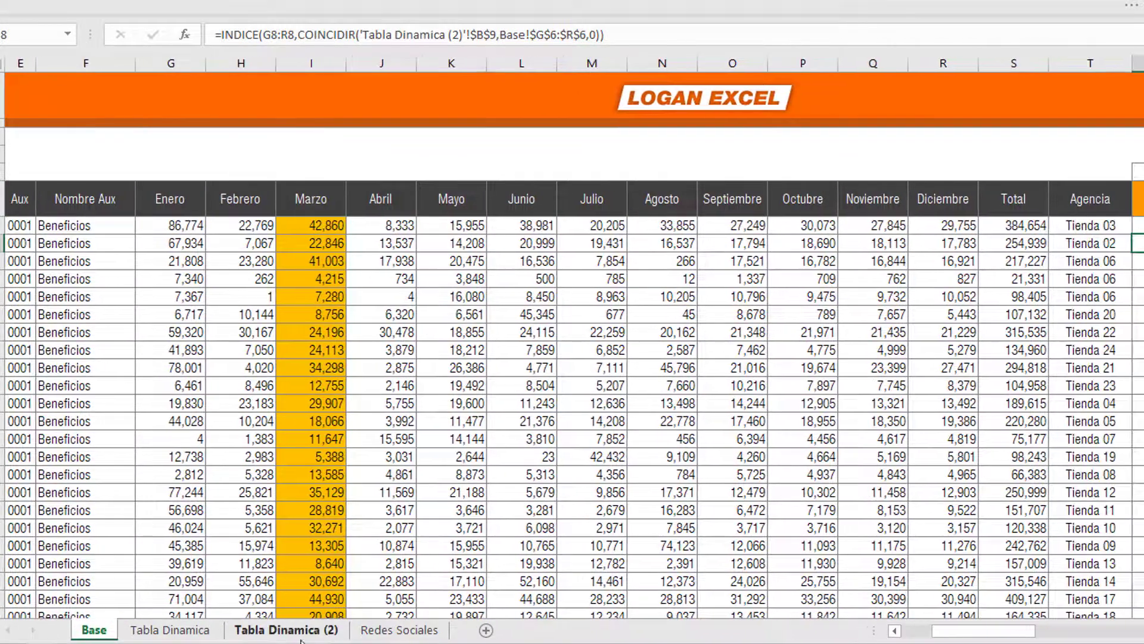
# Step: Back on Tabla Dinamica (2), set the report month to Mayo, then Febrero
pyautogui.click(309, 632)
pyautogui.click(274, 284)
pyautogui.click(281, 284)
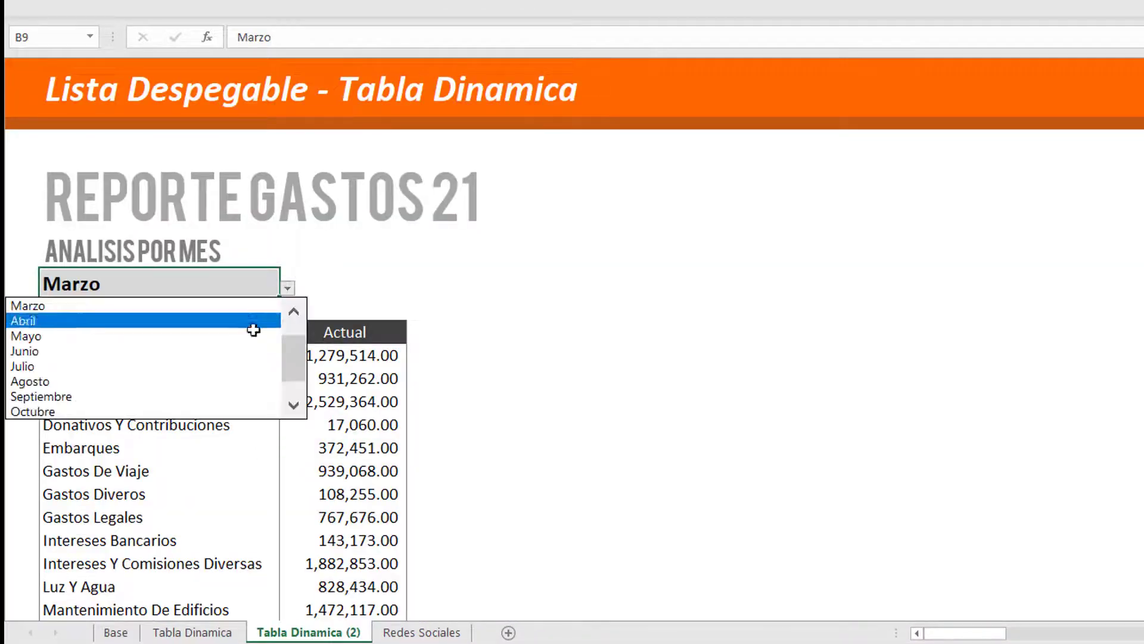
pyautogui.click(253, 335)
pyautogui.click(125, 633)
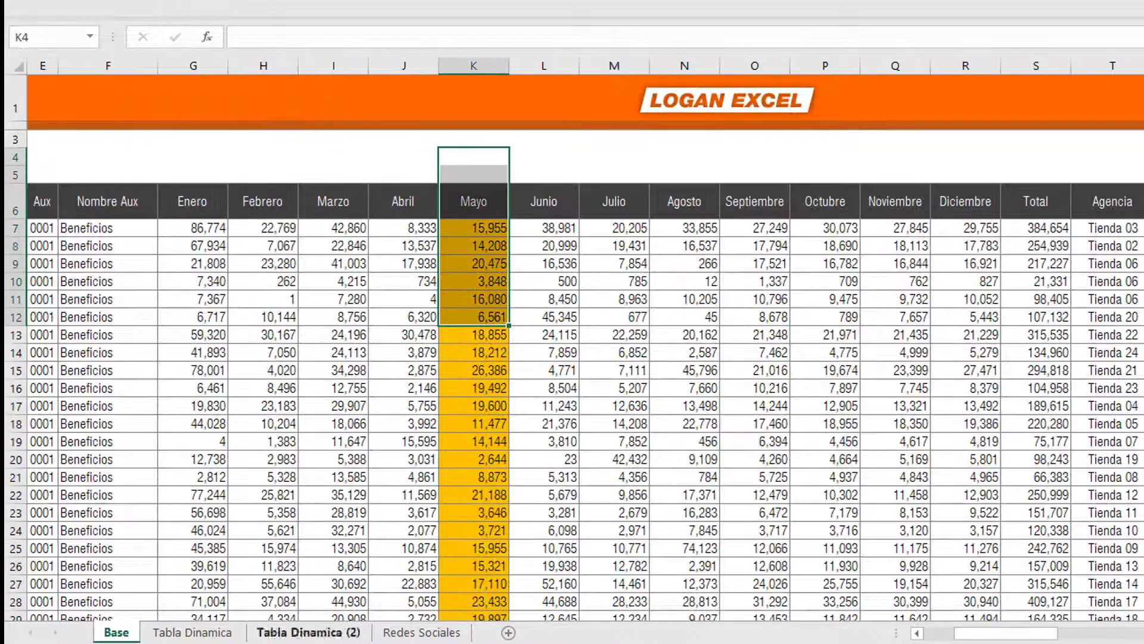
pyautogui.click(308, 632)
pyautogui.click(288, 288)
pyautogui.scroll(2, 270, 324)
pyautogui.click(270, 322)
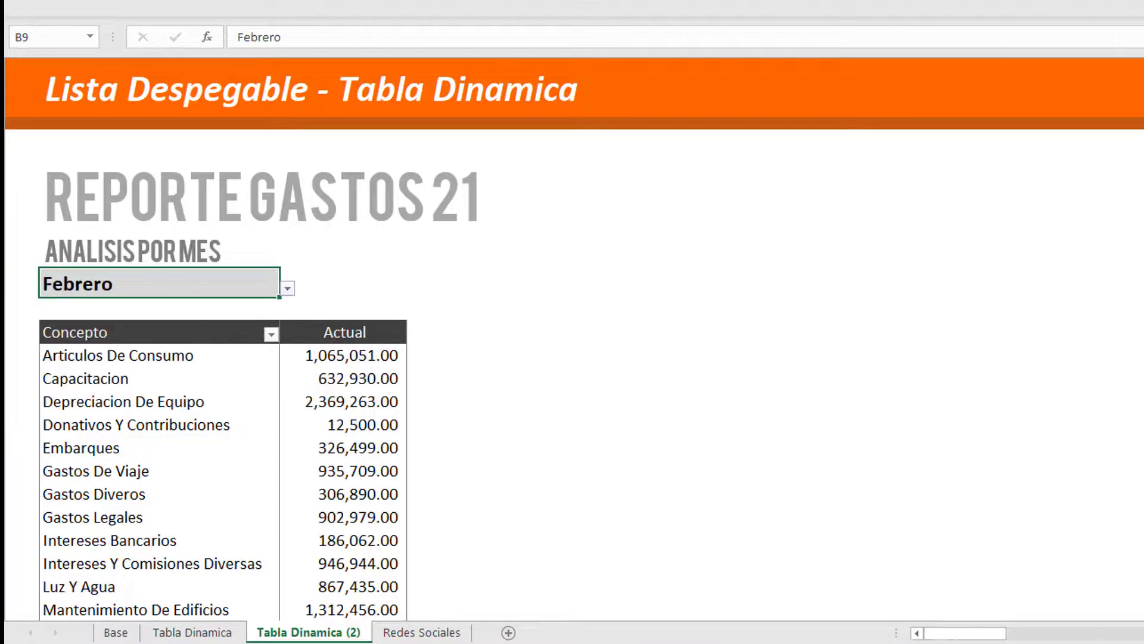
# Step: Check cells J12 (Abril) and G11 (Enero) on the Base sheet
pyautogui.click(116, 631)
pyautogui.click(390, 314)
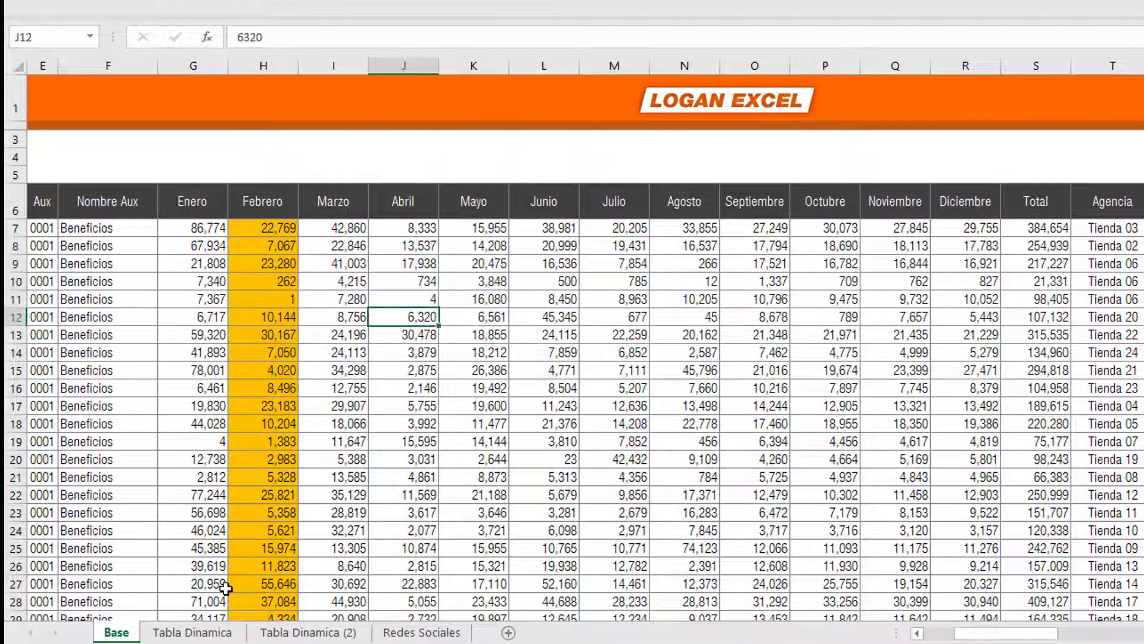
pyautogui.click(222, 293)
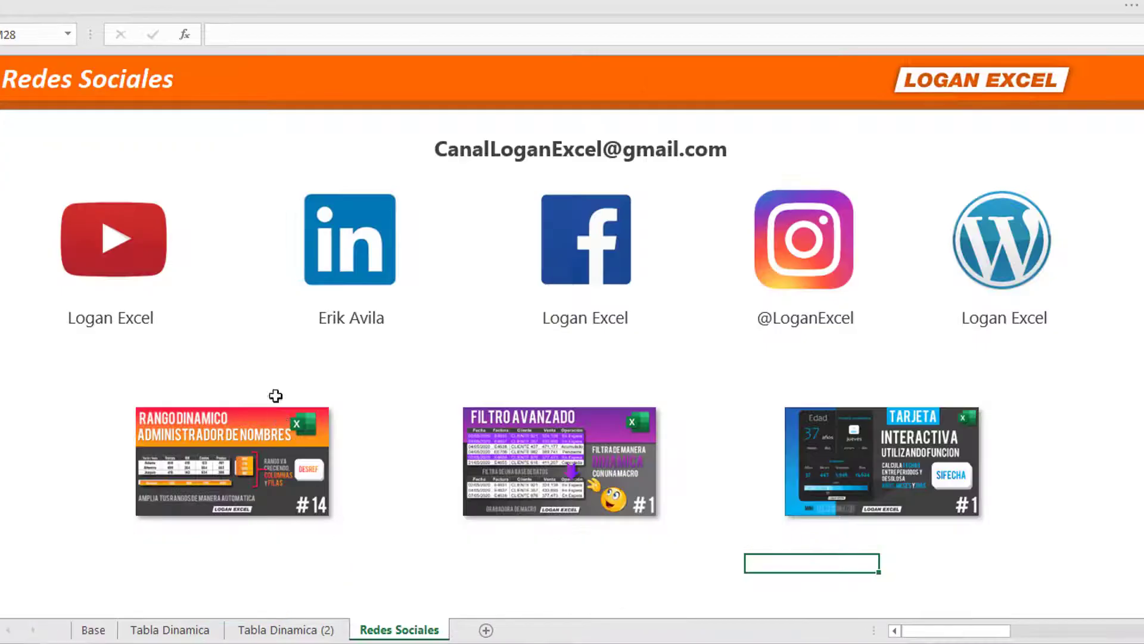
# Step: Scroll down through the Redes Sociales sheet
pyautogui.scroll(-2, 224, 323)
pyautogui.scroll(-5, 224, 323)
pyautogui.scroll(-4, 224, 322)
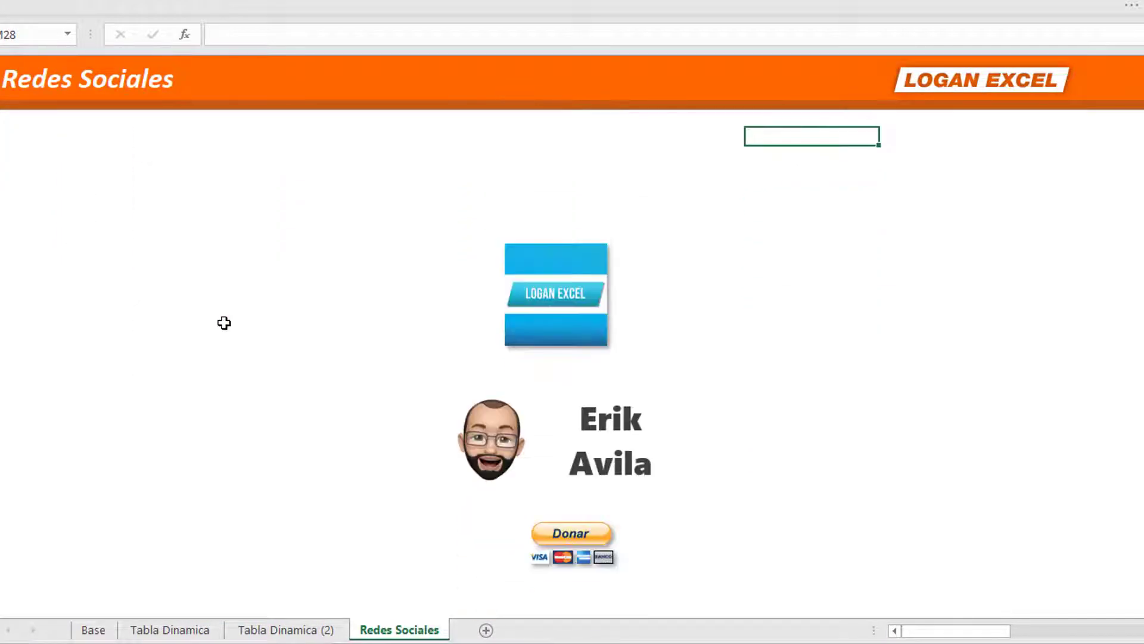
pyautogui.scroll(-1, 224, 322)
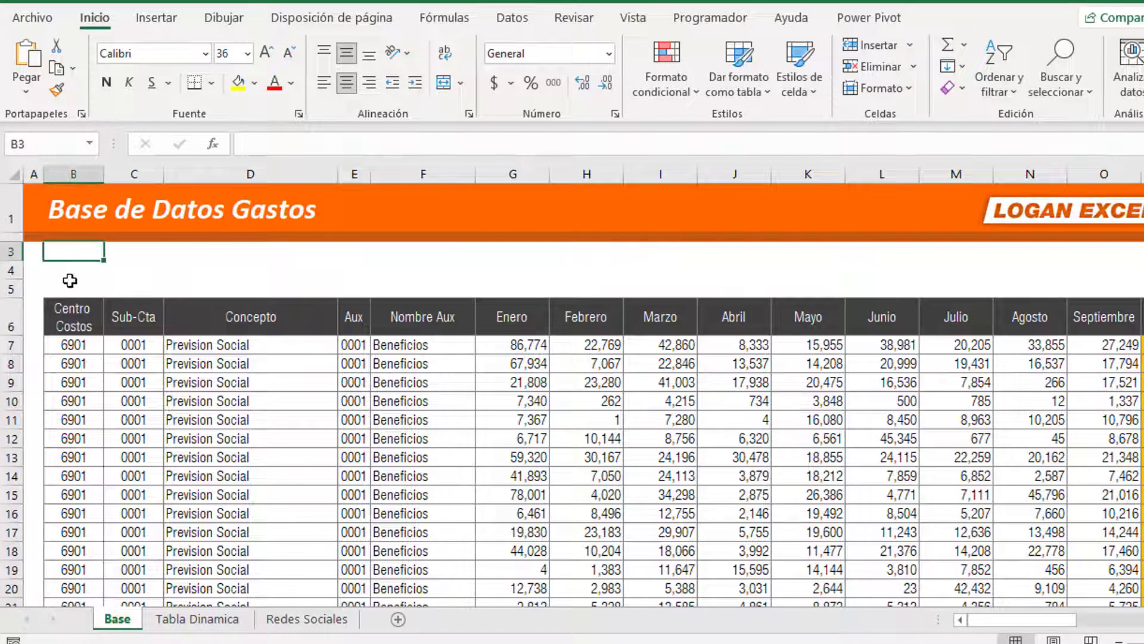
# Step: Step along the Base header row from Centro Costos across the months to Actual
pyautogui.click(87, 322)
pyautogui.press('Right')
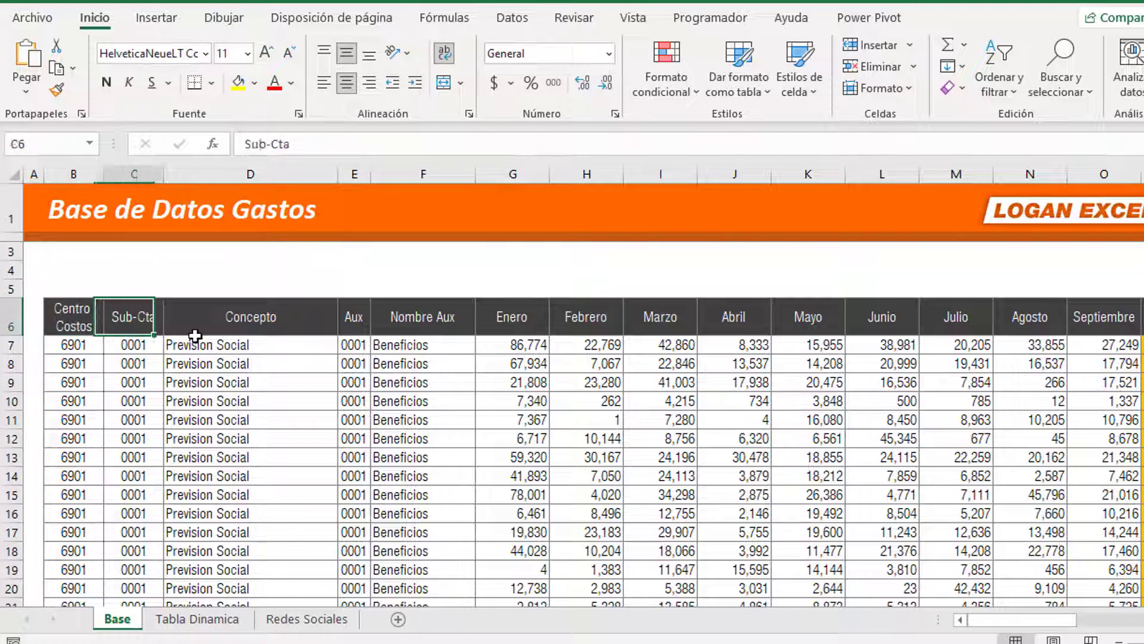
pyautogui.press('Right')
pyautogui.press('Right')
pyautogui.press('Right')
pyautogui.hotkey('ctrl', 'Right')
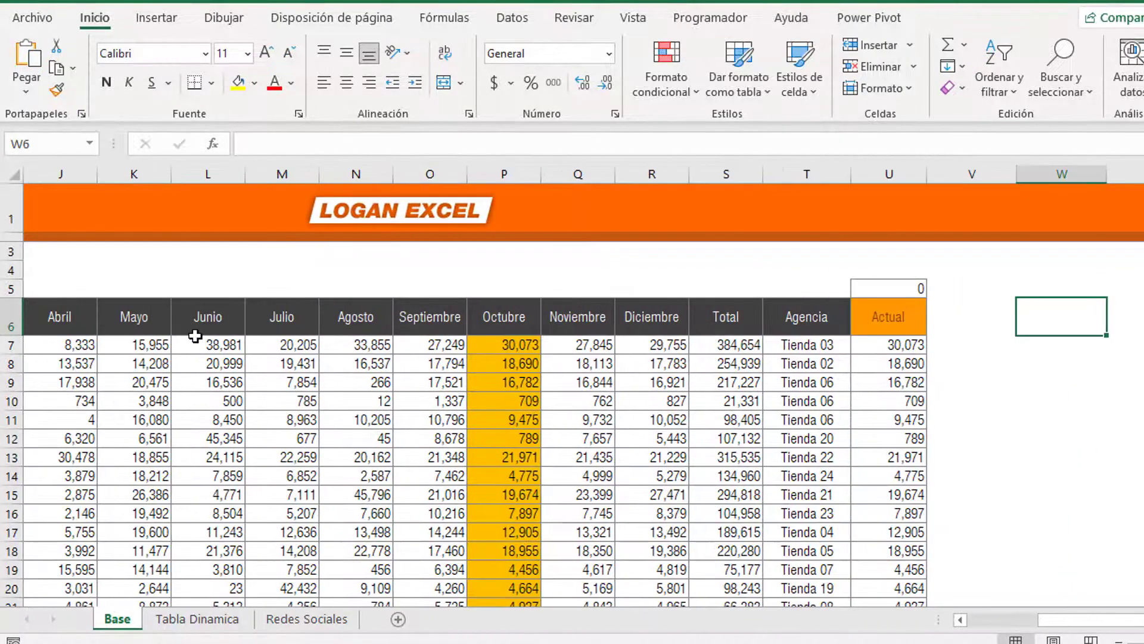
pyautogui.press('Left')
pyautogui.press('Left')
pyautogui.press('Left')
pyautogui.press('Left')
pyautogui.press('Left')
pyautogui.press('Left')
pyautogui.press('Right')
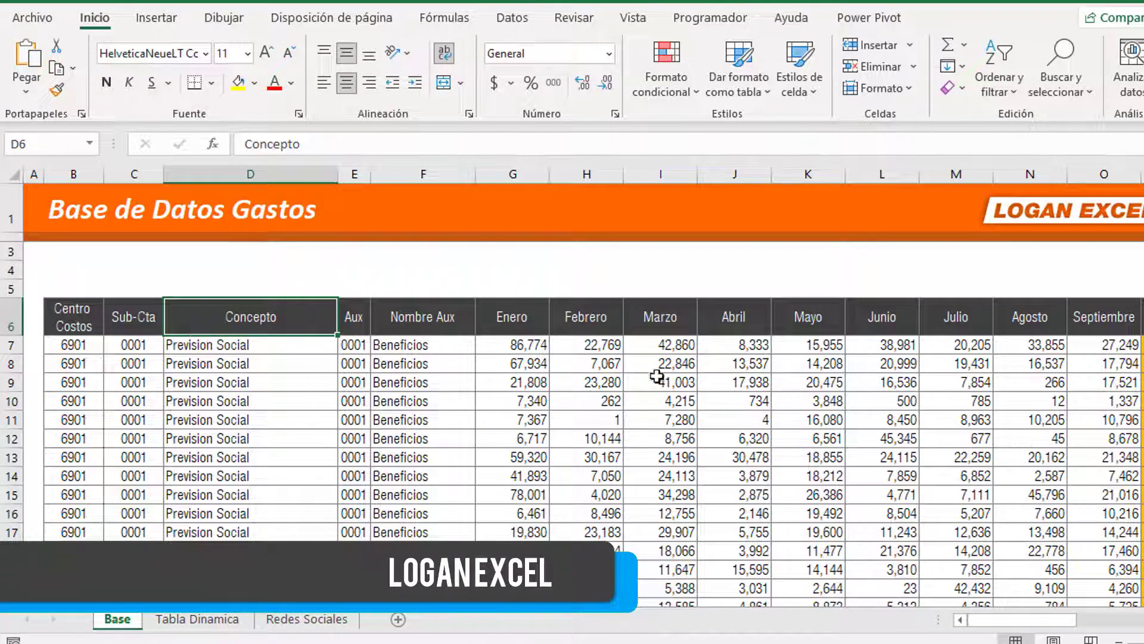
pyautogui.click(517, 326)
pyautogui.press('Right')
pyautogui.press('Right')
pyautogui.press('Right')
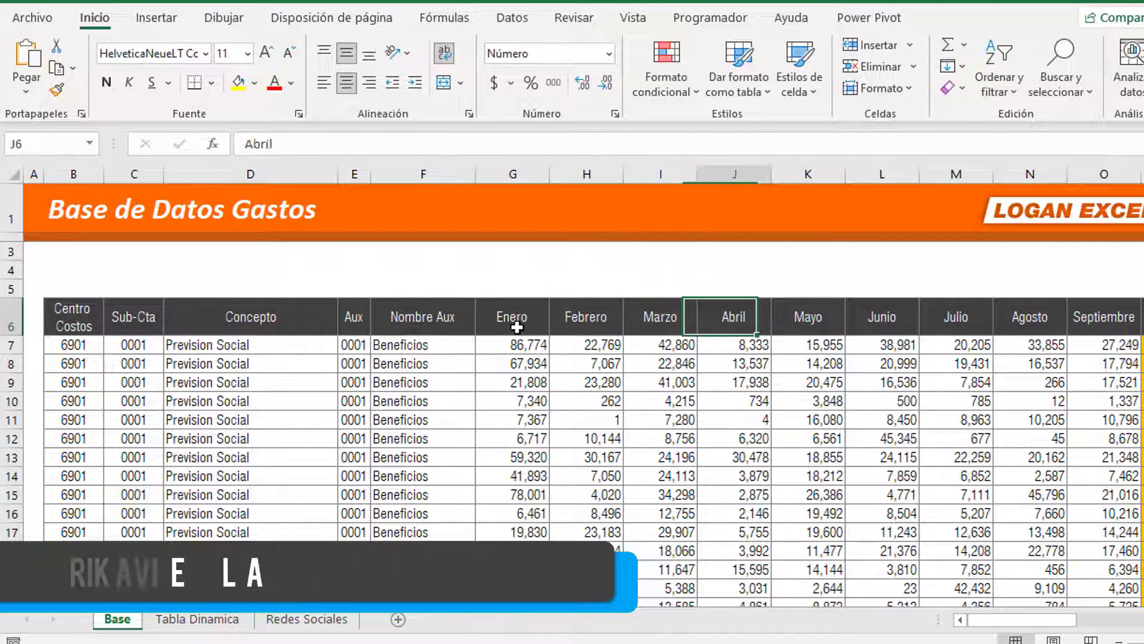
pyautogui.press('Right')
pyautogui.press('Right')
pyautogui.press('Right')
pyautogui.press('Right')
pyautogui.press('Right')
pyautogui.press('Right')
pyautogui.press('Right')
pyautogui.press('Right')
pyautogui.press('Right')
pyautogui.press('Right')
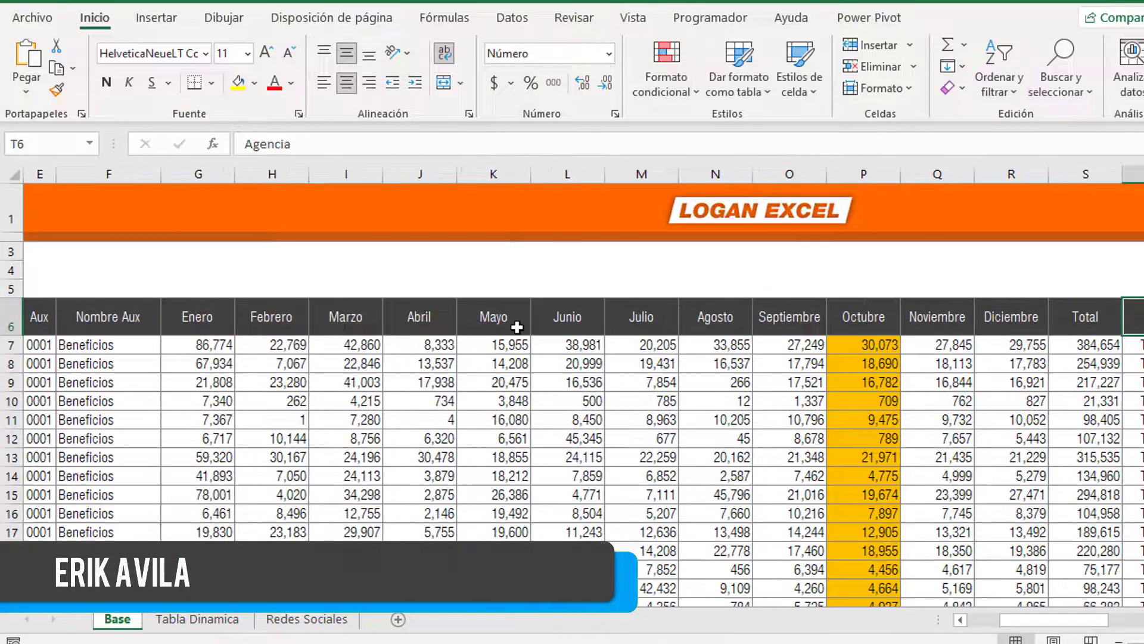
pyautogui.press('Right')
pyautogui.press('Right')
pyautogui.press('Left')
pyautogui.press('Left')
pyautogui.press('Right')
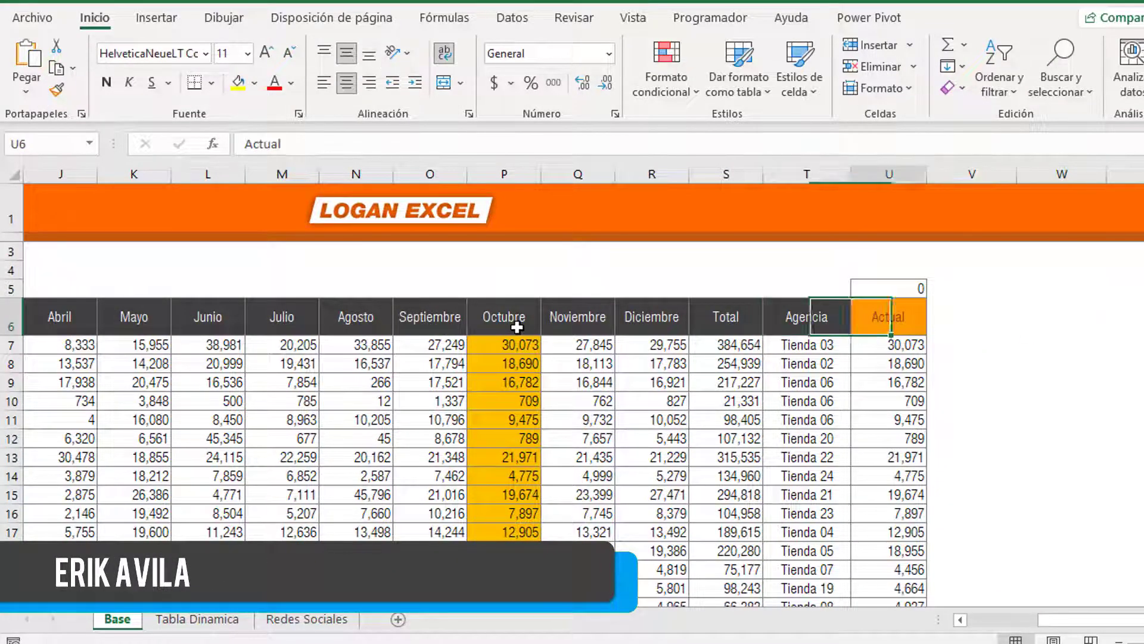
# Step: Inspect the Actual INDICE formulas in U9 and U7, then go to Tabla Dinamica
pyautogui.click(807, 382)
pyautogui.scroll(-1, 874, 391)
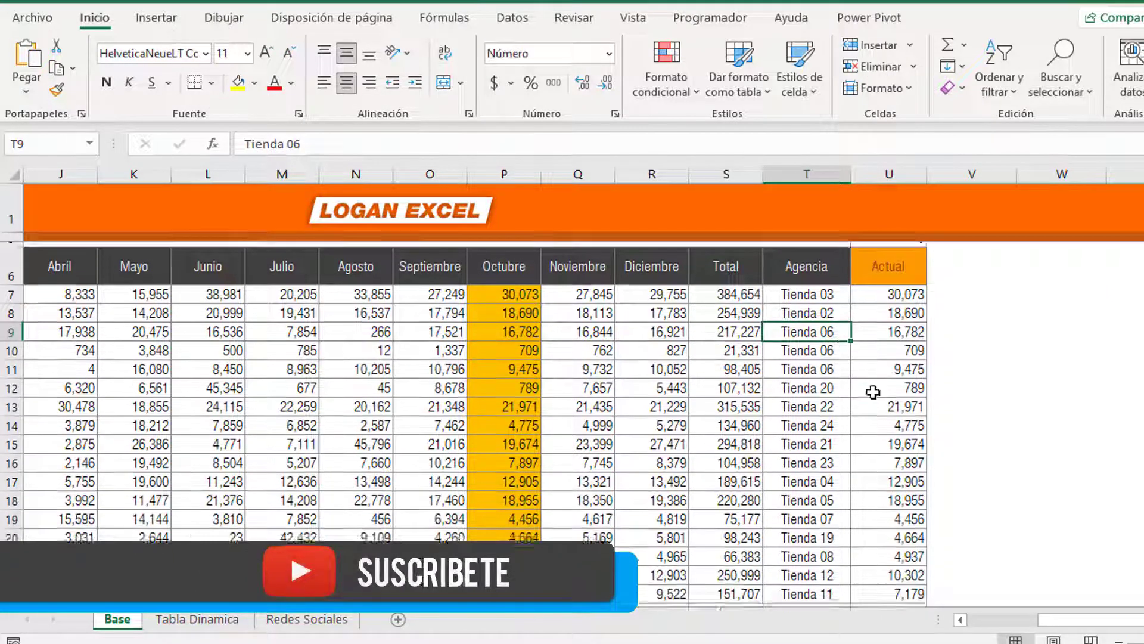
pyautogui.click(877, 361)
pyautogui.scroll(1, 870, 379)
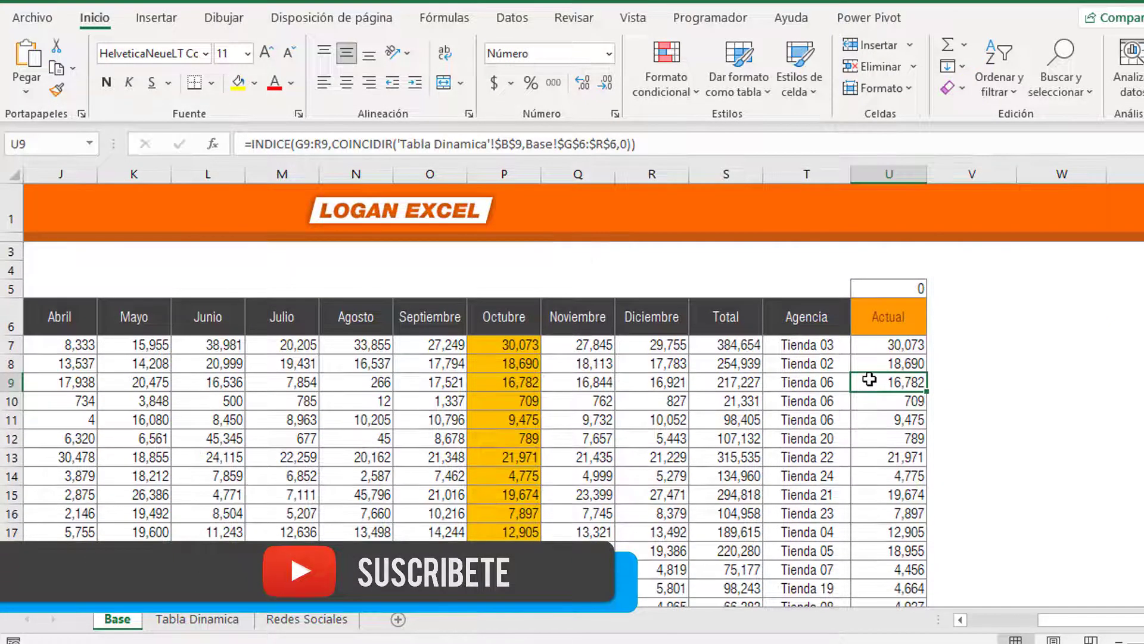
pyautogui.click(875, 344)
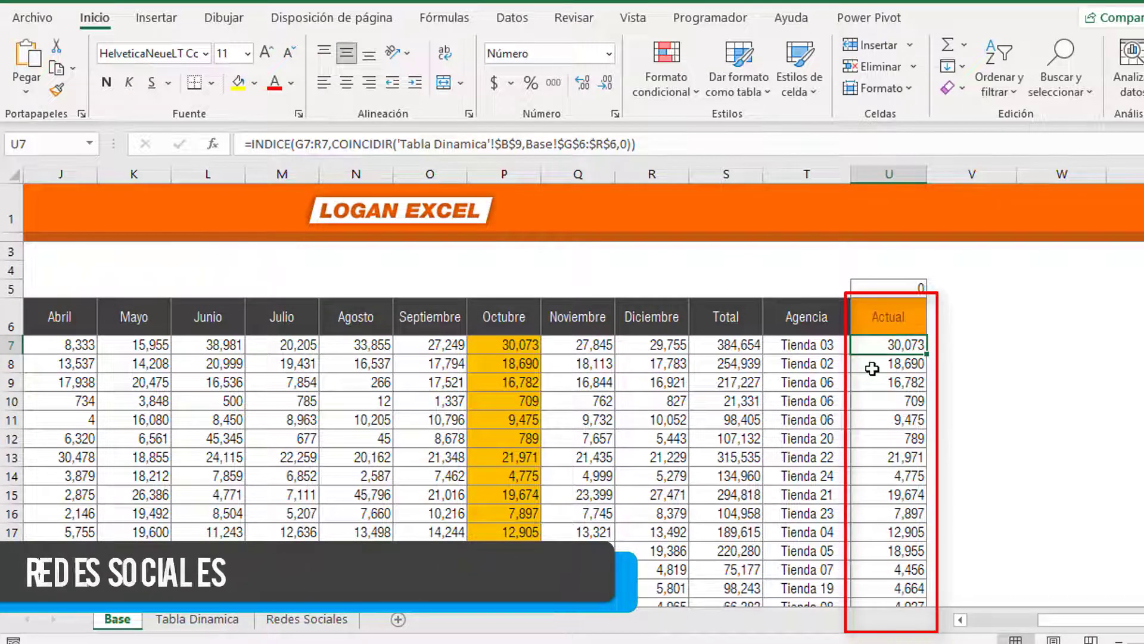
pyautogui.hotkey('ctrl', 'pagedown')
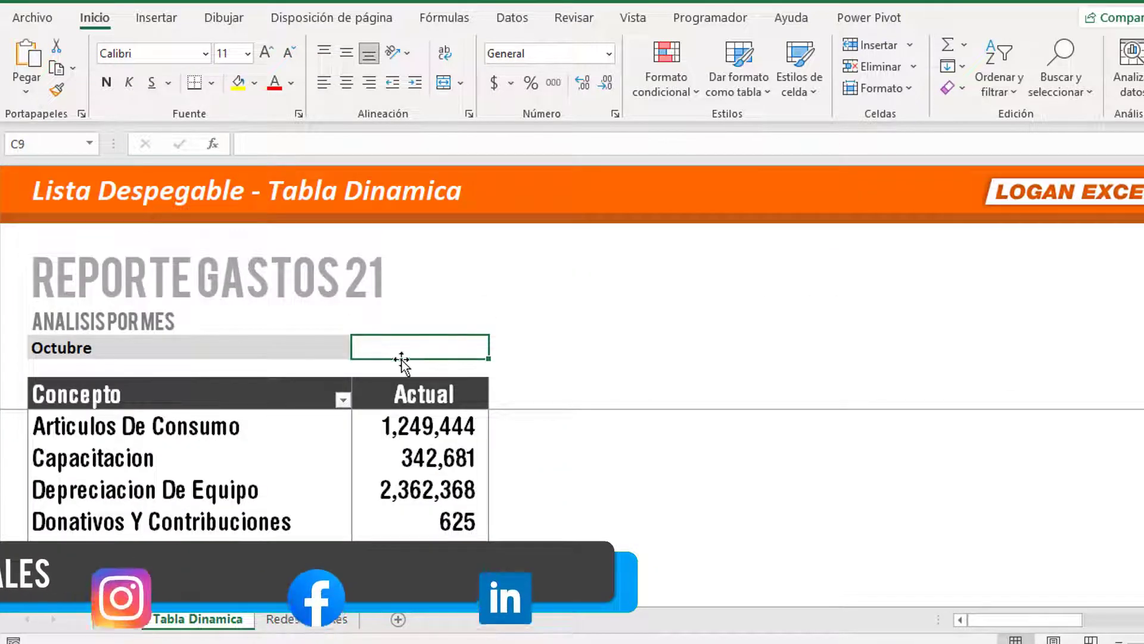
# Step: Scroll through the Octubre pivot and check the Servicio Por Contratos amount
pyautogui.scroll(-2, 418, 387)
pyautogui.scroll(-1, 477, 417)
pyautogui.scroll(-3, 537, 453)
pyautogui.click(575, 462)
pyautogui.scroll(-2, 575, 469)
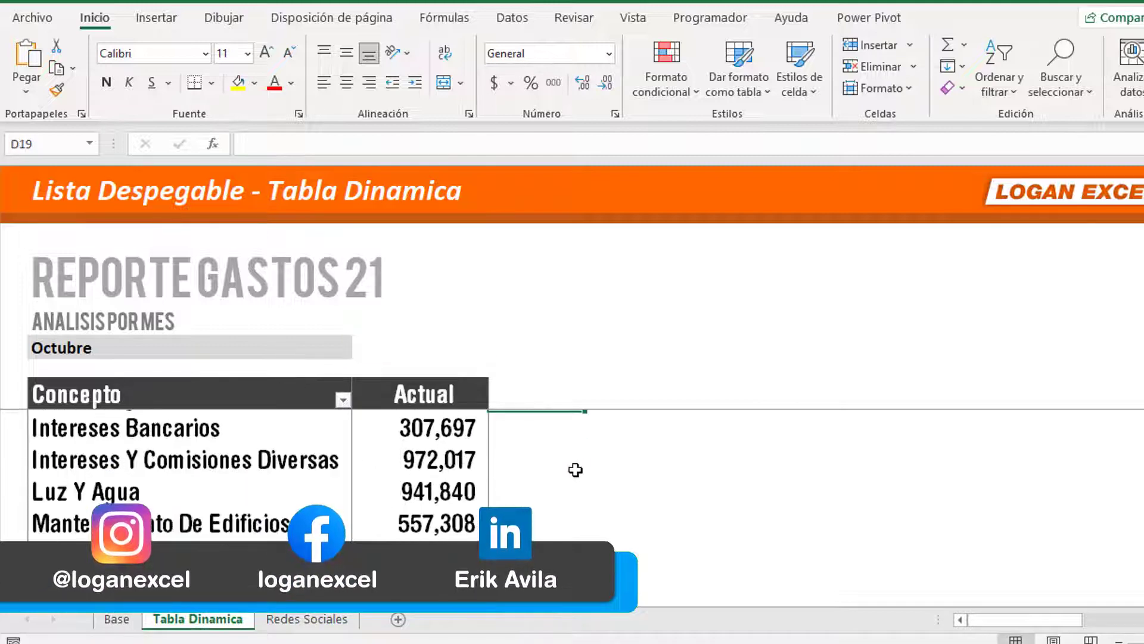
pyautogui.scroll(-2, 576, 470)
pyautogui.scroll(-2, 577, 470)
pyautogui.scroll(-1, 547, 469)
pyautogui.scroll(1, 465, 449)
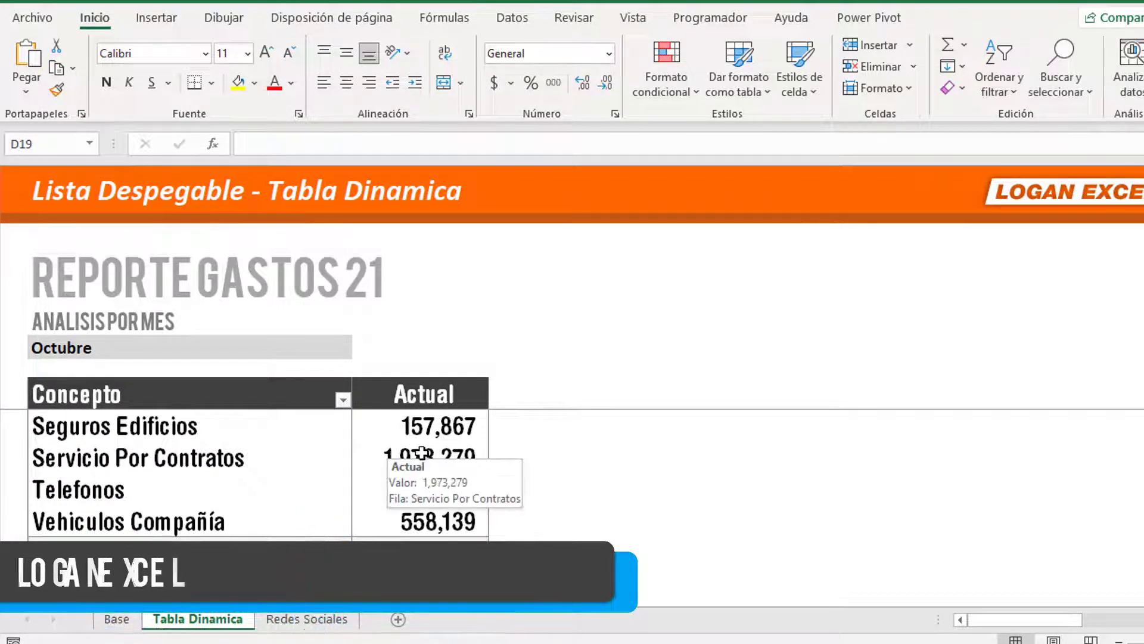
pyautogui.click(421, 453)
pyautogui.scroll(2, 468, 460)
pyautogui.scroll(2, 468, 461)
pyautogui.scroll(1, 469, 464)
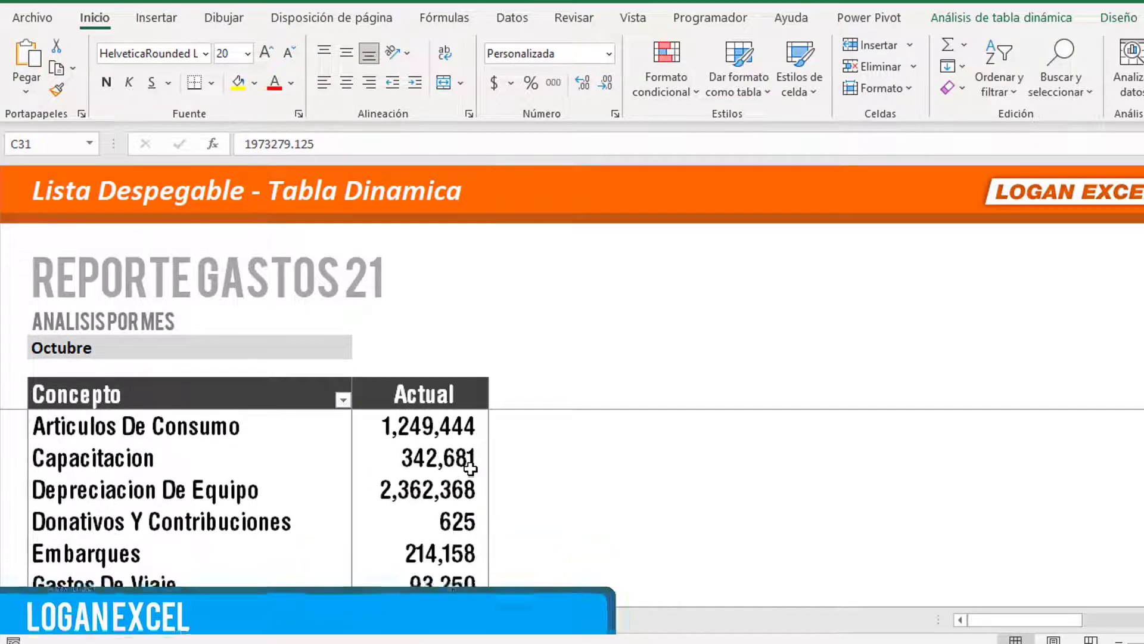
pyautogui.scroll(-2, 447, 480)
pyautogui.scroll(-1, 447, 478)
pyautogui.scroll(-1, 417, 489)
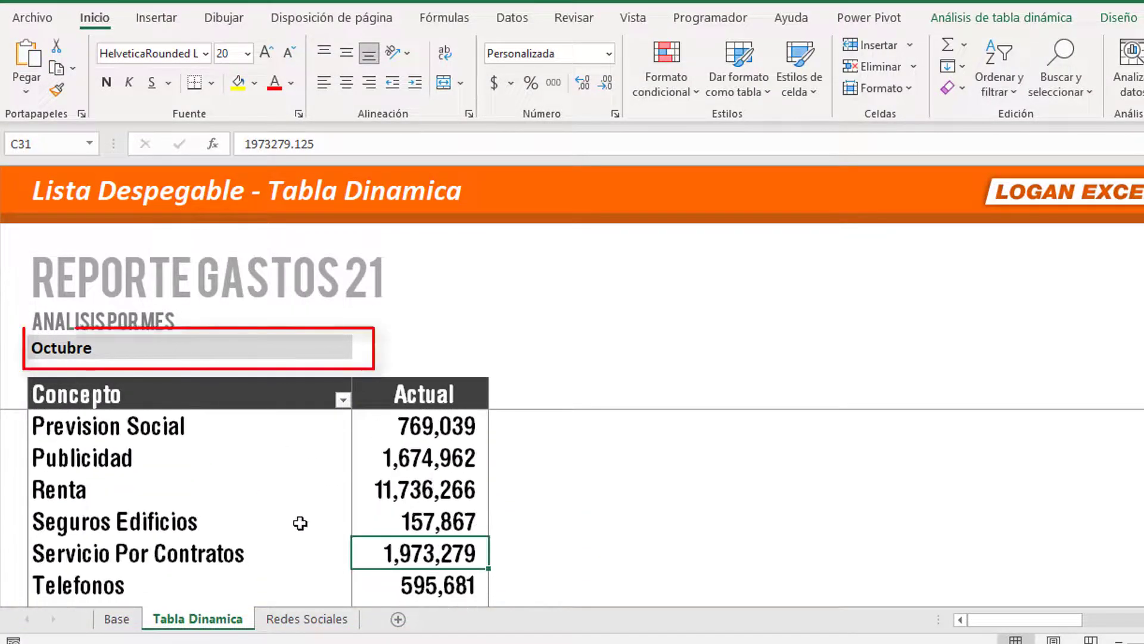
pyautogui.scroll(-1, 315, 423)
# Step: Set the B9 report month to Enero and check the 79,055,250 Total general
pyautogui.click(245, 360)
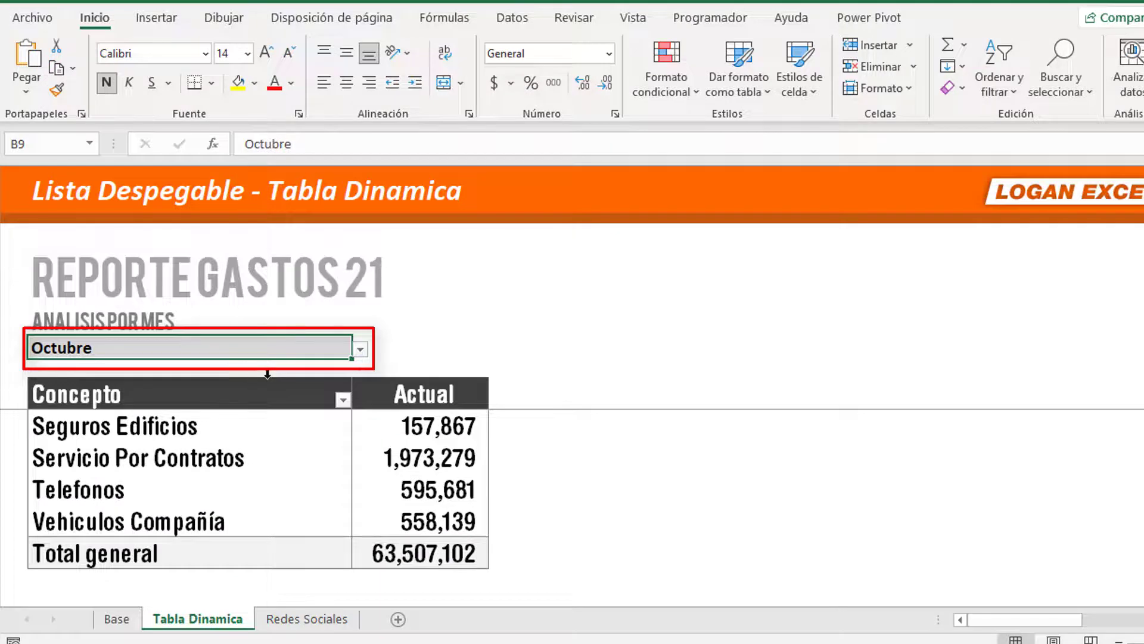
pyautogui.click(366, 352)
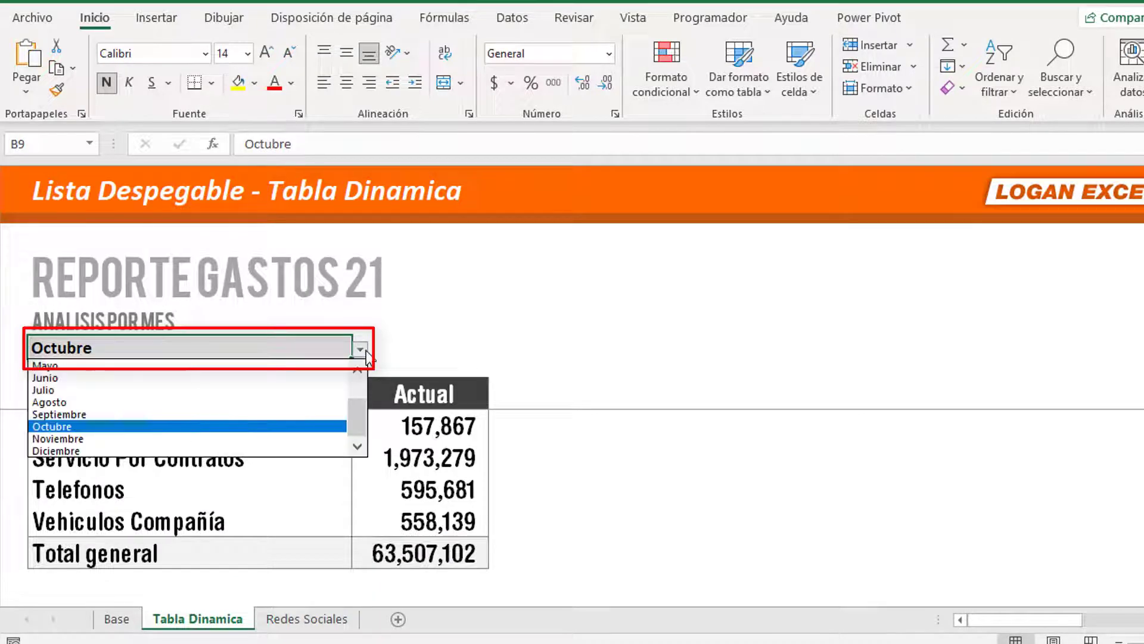
pyautogui.moveTo(359, 413)
pyautogui.mouseDown()
pyautogui.moveTo(360, 382)
pyautogui.moveTo(357, 428)
pyautogui.moveTo(359, 374)
pyautogui.mouseUp()
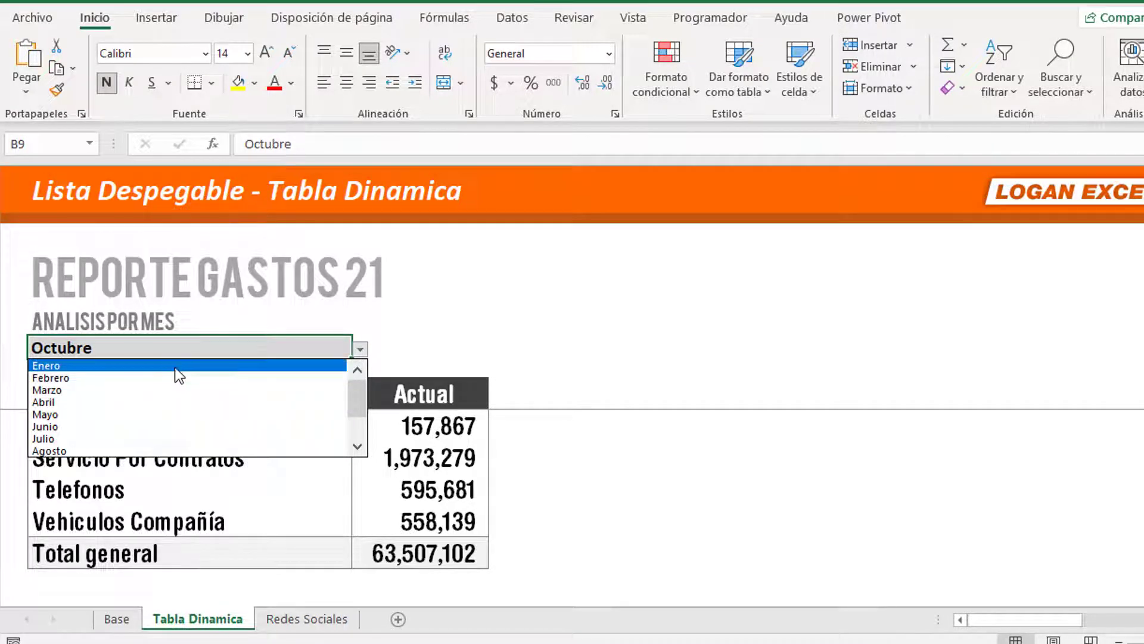
pyautogui.click(174, 366)
pyautogui.click(447, 486)
pyautogui.scroll(4, 446, 506)
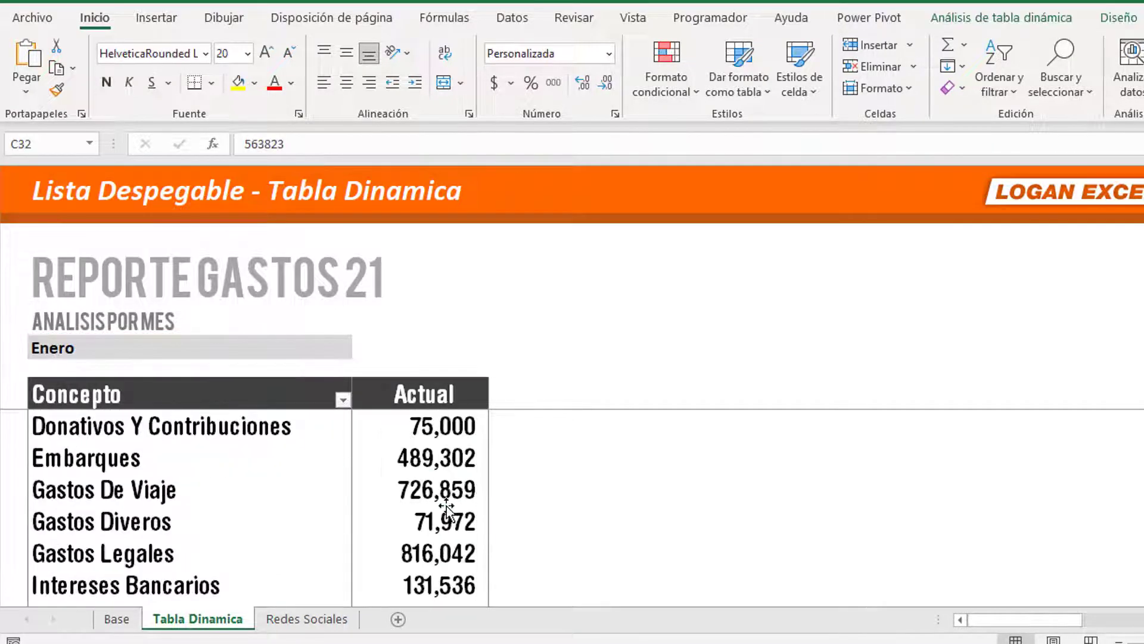
pyautogui.scroll(1, 446, 506)
pyautogui.scroll(-4, 446, 506)
pyautogui.scroll(-1, 445, 506)
pyautogui.click(446, 556)
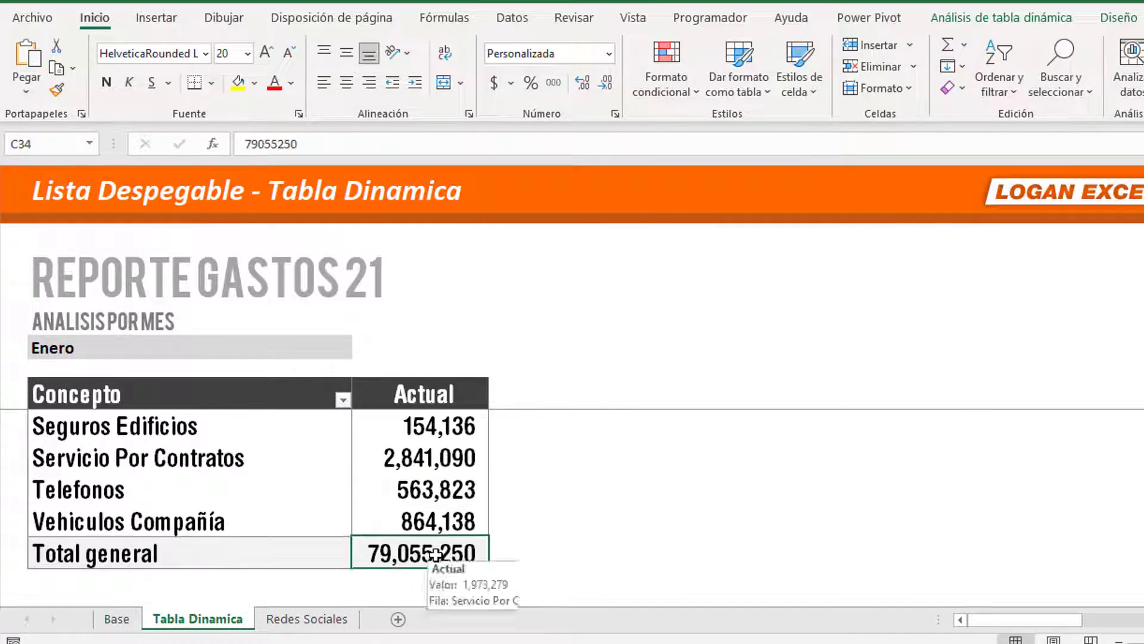
# Step: Set the report month to Febrero and check its total and Depreciacion De Equipo amount
pyautogui.click(360, 349)
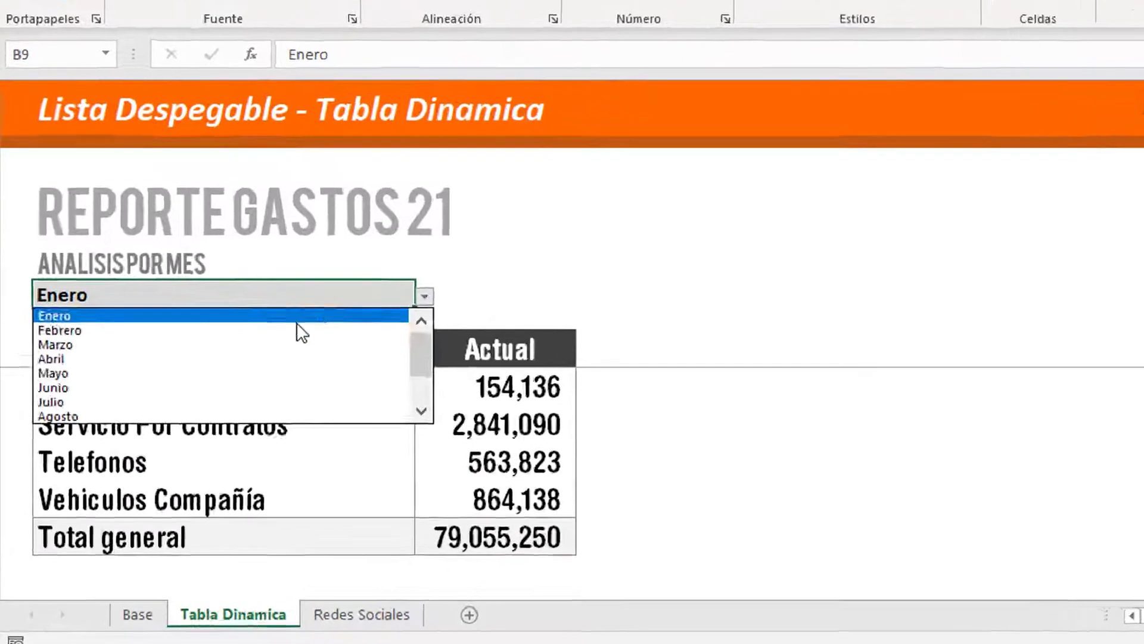
pyautogui.click(322, 268)
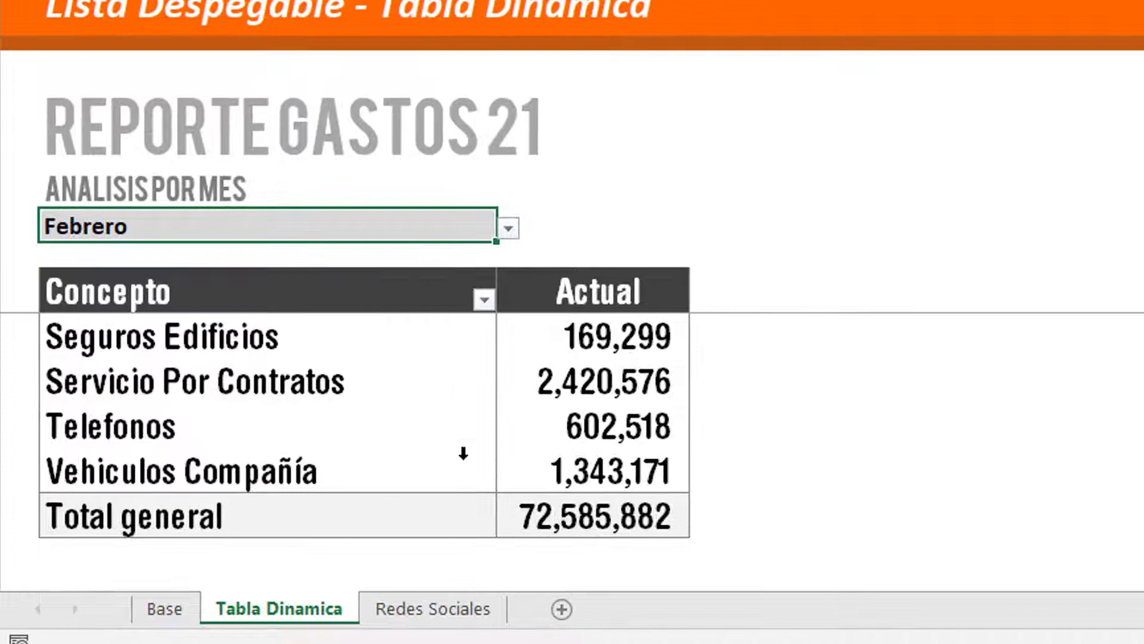
pyautogui.click(600, 514)
pyautogui.scroll(3, 470, 447)
pyautogui.scroll(2, 536, 435)
pyautogui.click(607, 422)
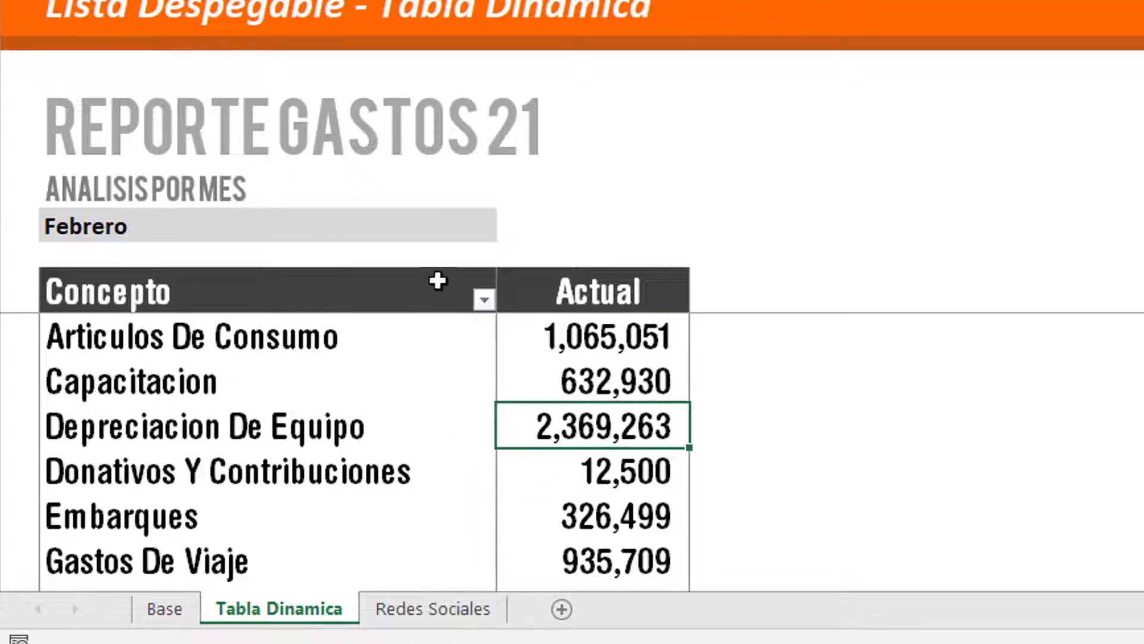
# Step: Pick Marzo from the month list with Alt+Down and check the March Total general
pyautogui.click(475, 222)
pyautogui.click(508, 227)
pyautogui.press('Escape')
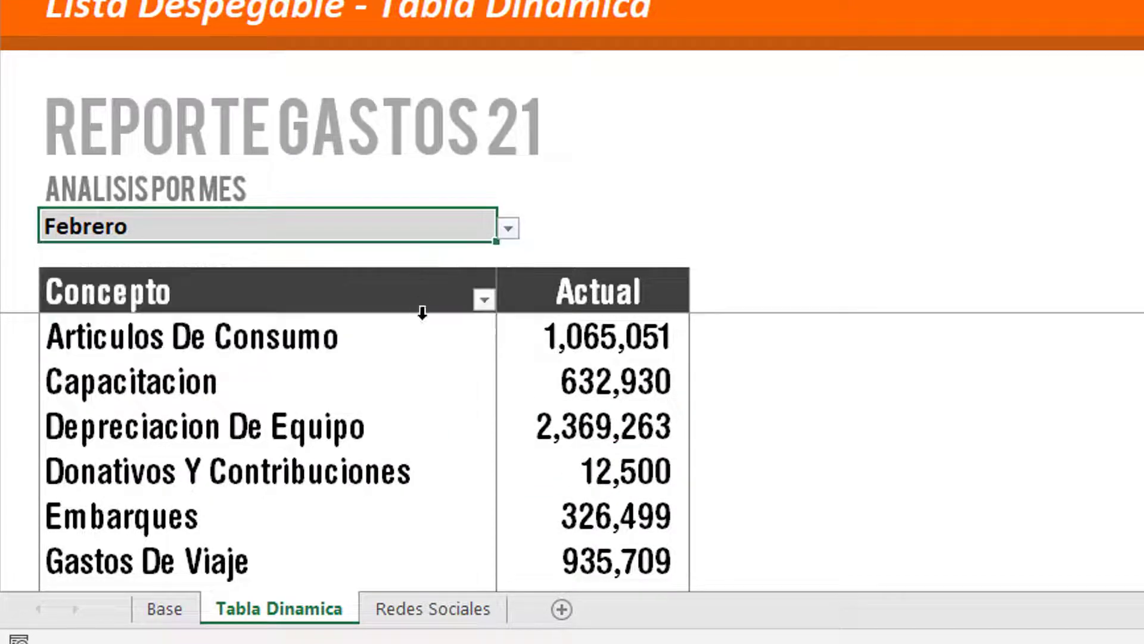
pyautogui.hotkey('alt', 'Down')
pyautogui.press('Down')
pyautogui.press('Return')
pyautogui.click(610, 426)
pyautogui.scroll(-2, 613, 428)
pyautogui.scroll(-2, 613, 428)
pyautogui.scroll(-2, 615, 426)
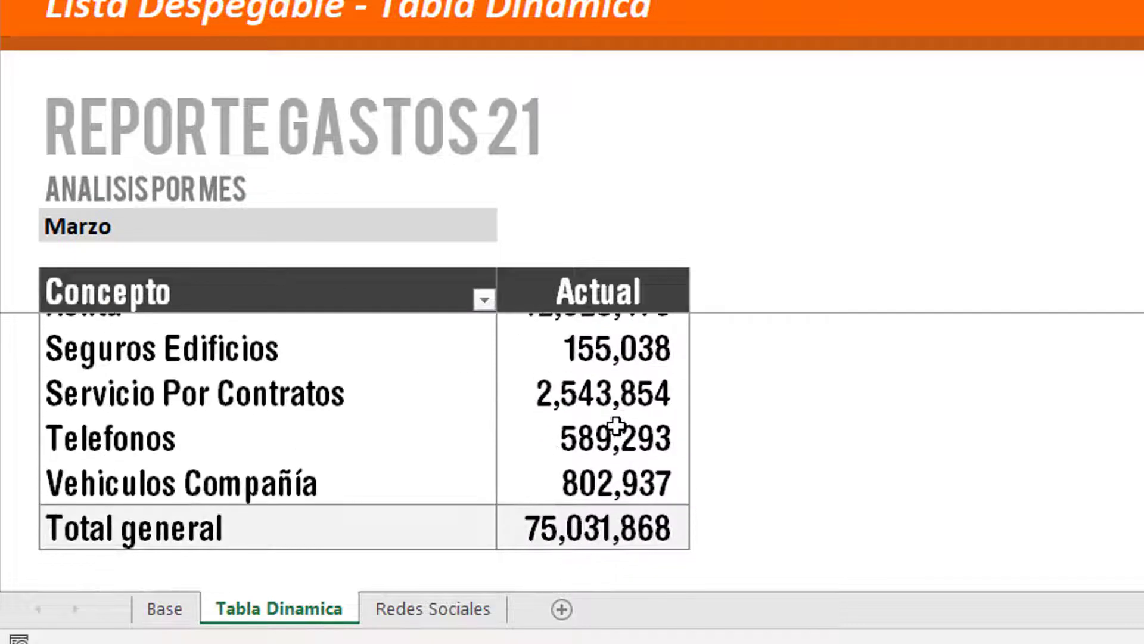
pyautogui.scroll(-1, 615, 420)
pyautogui.click(607, 377)
# Step: Set the report month to Diciembre and check a value in the refreshed pivot
pyautogui.click(408, 238)
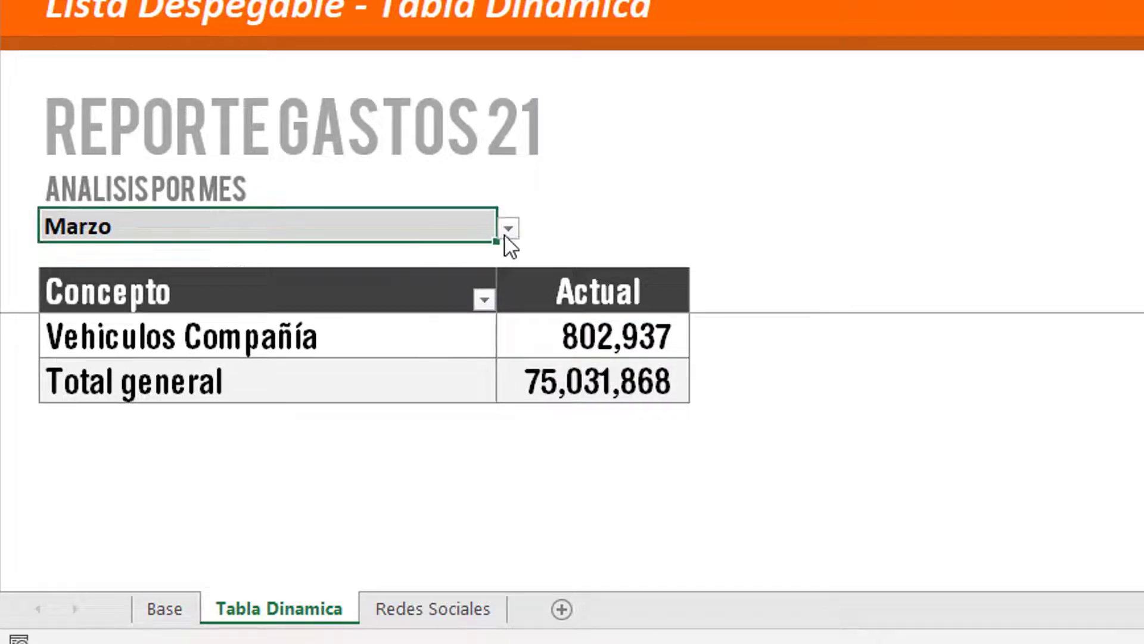
pyautogui.click(508, 228)
pyautogui.scroll(-1, 511, 319)
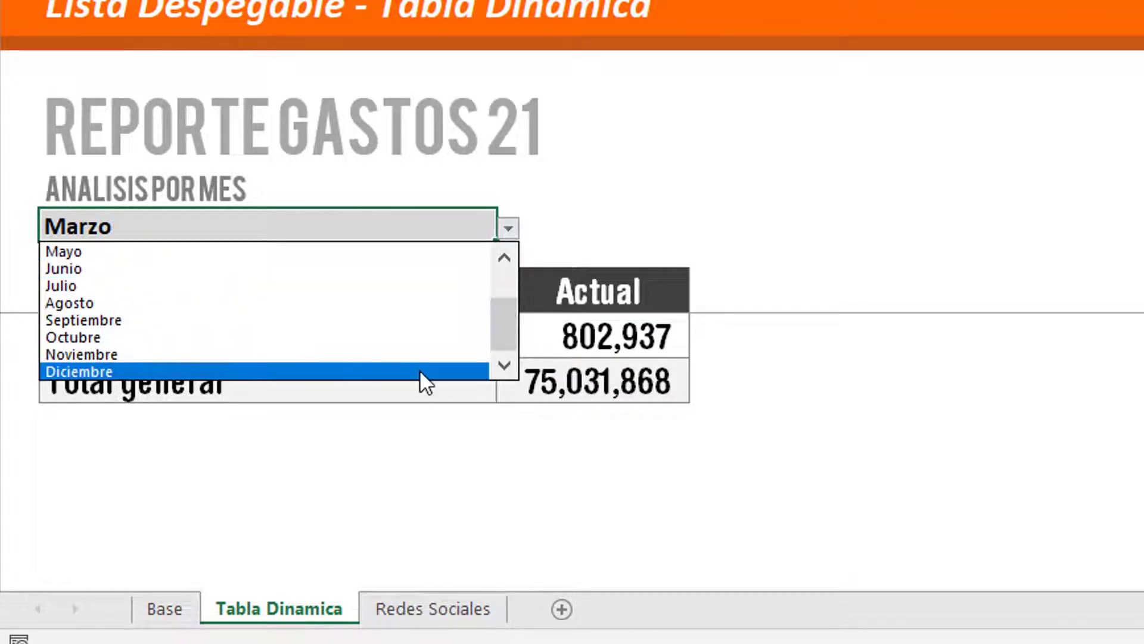
pyautogui.click(420, 372)
pyautogui.click(560, 351)
pyautogui.scroll(3, 561, 352)
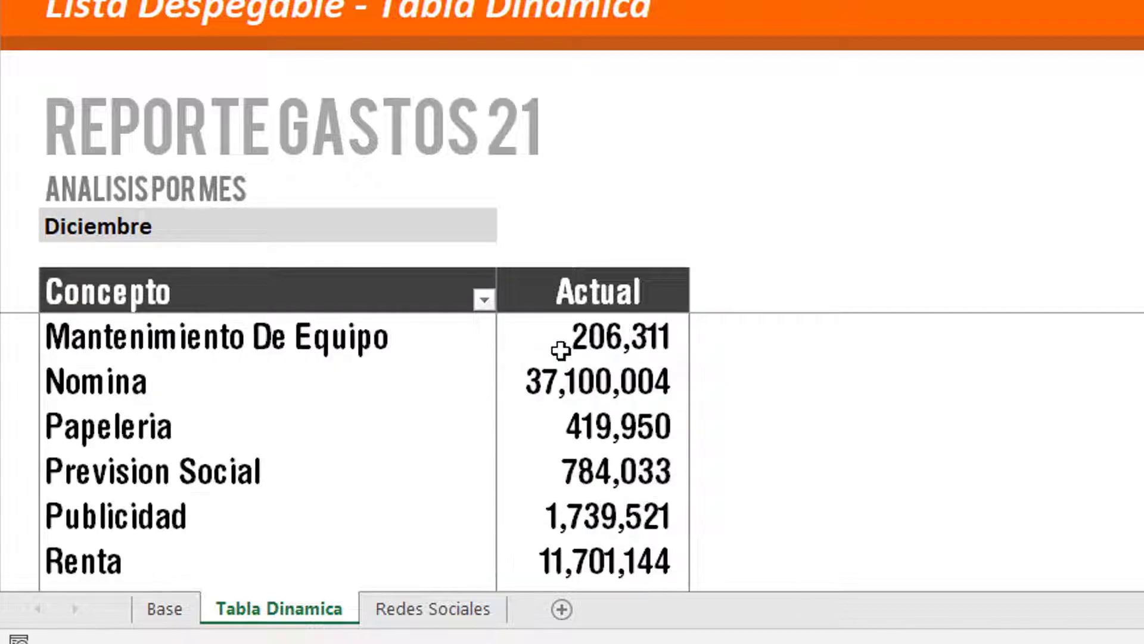
pyautogui.scroll(3, 592, 376)
pyautogui.scroll(-1, 595, 378)
pyautogui.moveTo(597, 381)
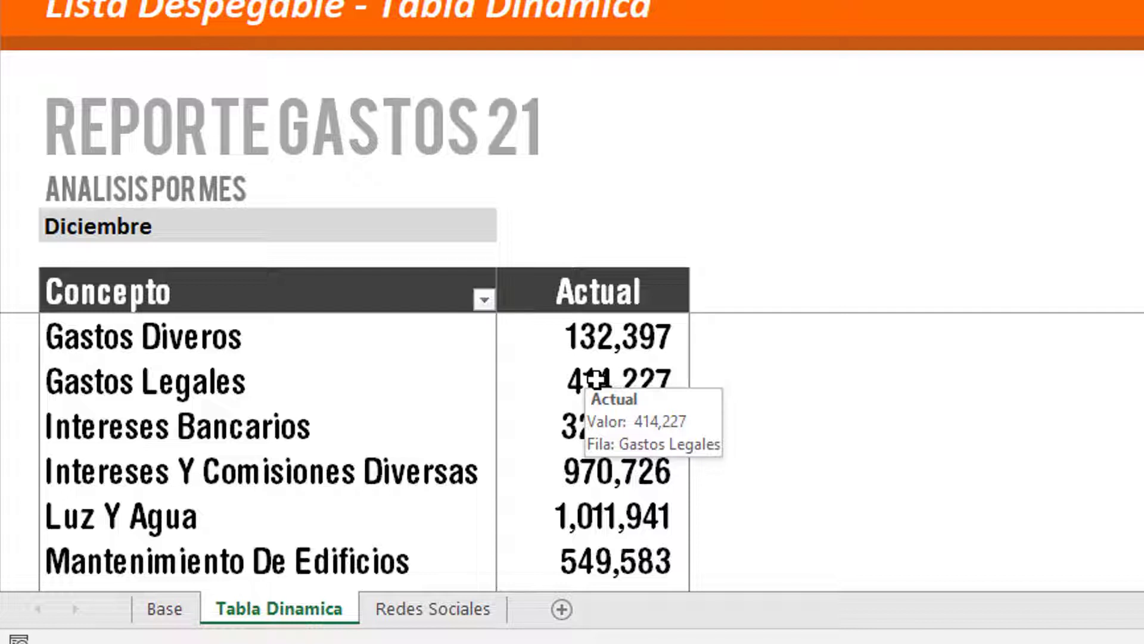
# Step: Set the report month to Agosto and check the August Renta amount
pyautogui.click(308, 228)
pyautogui.scroll(-2, 345, 250)
pyautogui.click(498, 232)
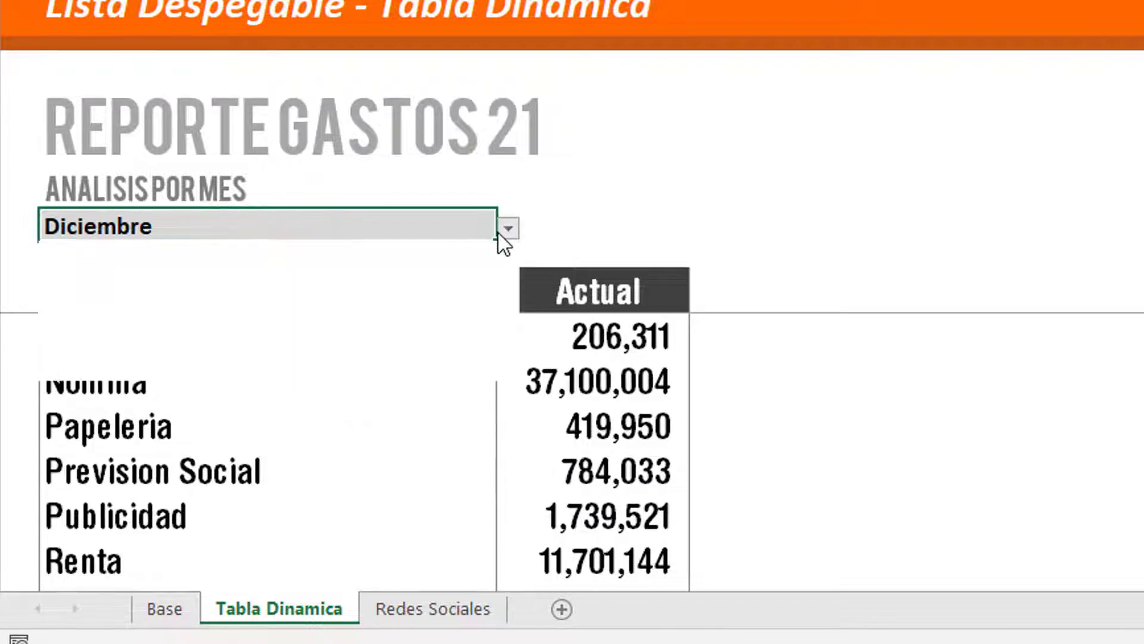
pyautogui.click(409, 306)
pyautogui.scroll(-1, 596, 417)
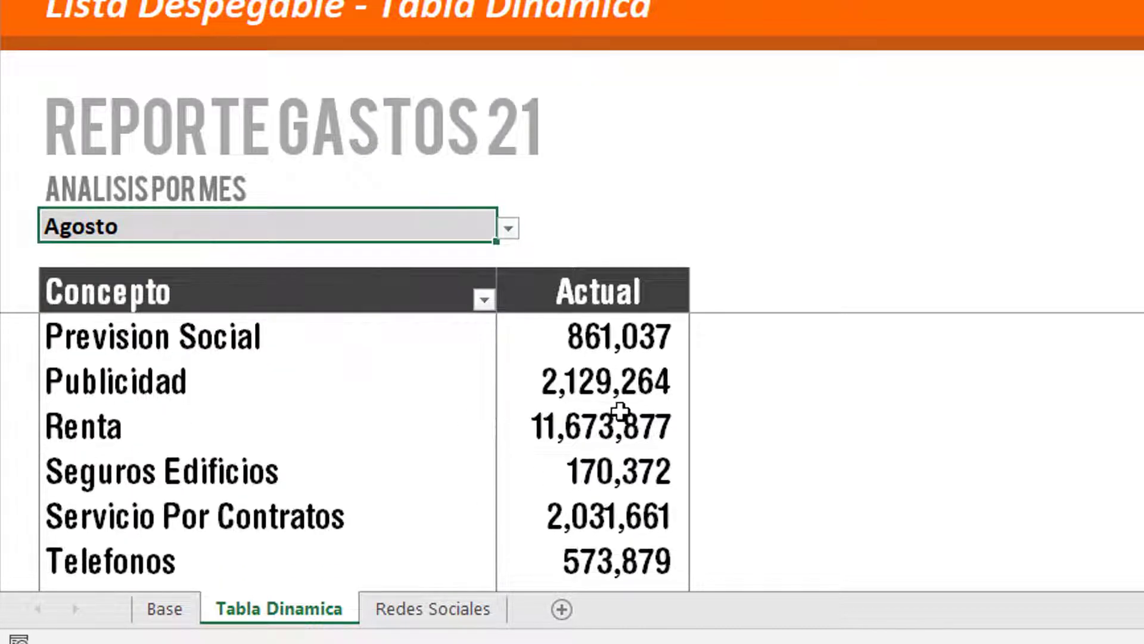
pyautogui.click(619, 411)
pyautogui.scroll(-3, 620, 409)
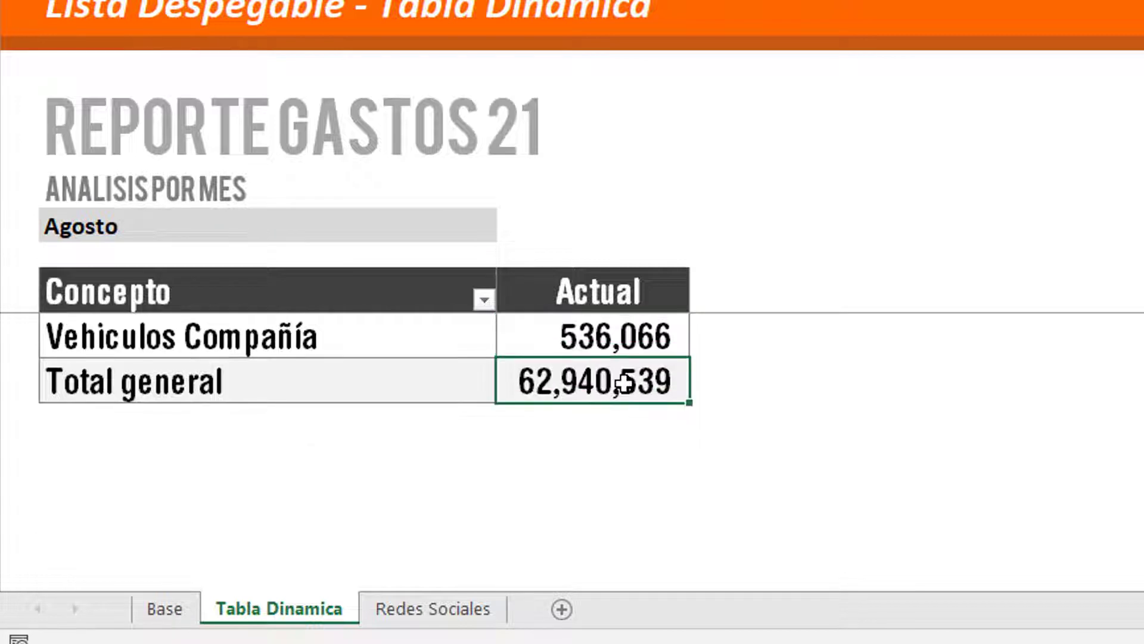
pyautogui.scroll(3, 585, 405)
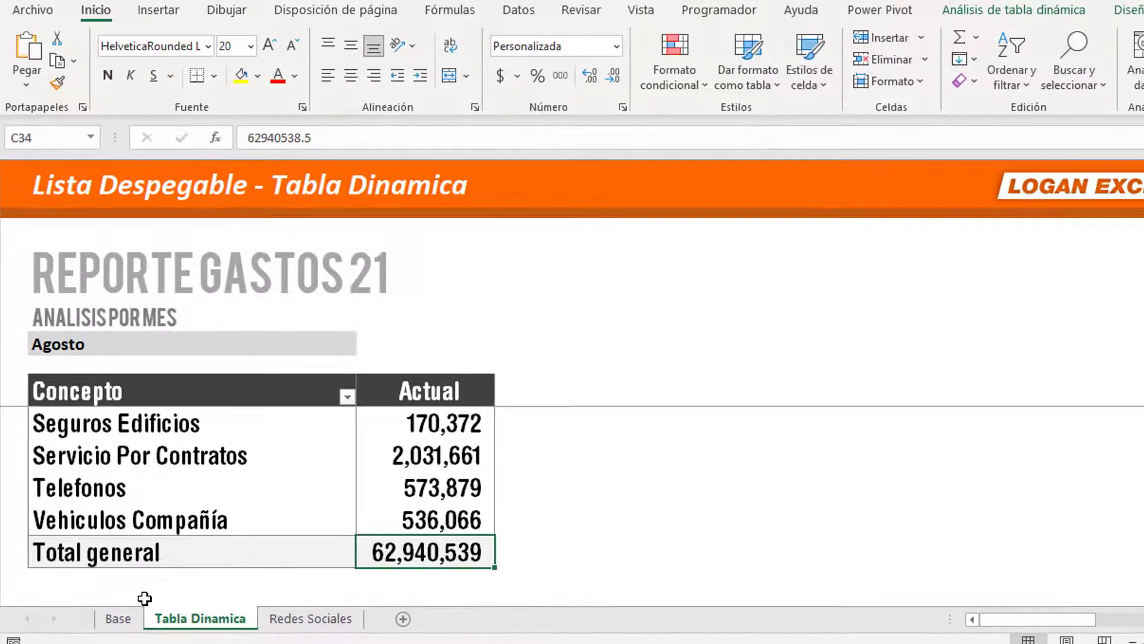
# Step: On the Base sheet, jump along the header row to the Actual header
pyautogui.click(119, 618)
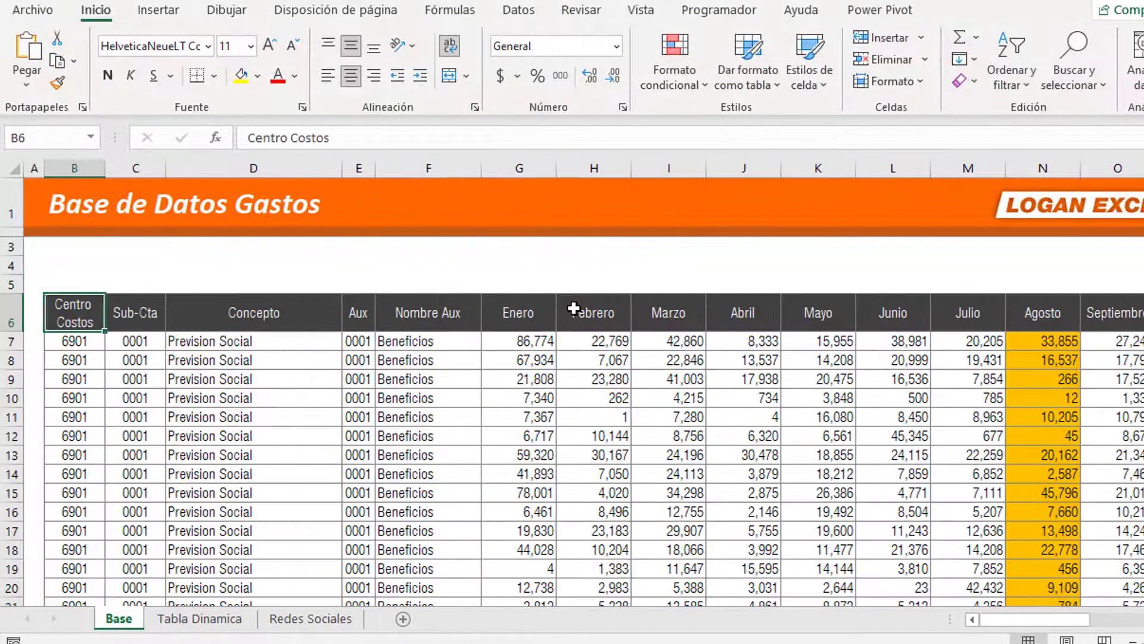
pyautogui.press('Right')
pyautogui.hotkey('ctrl', 'Right')
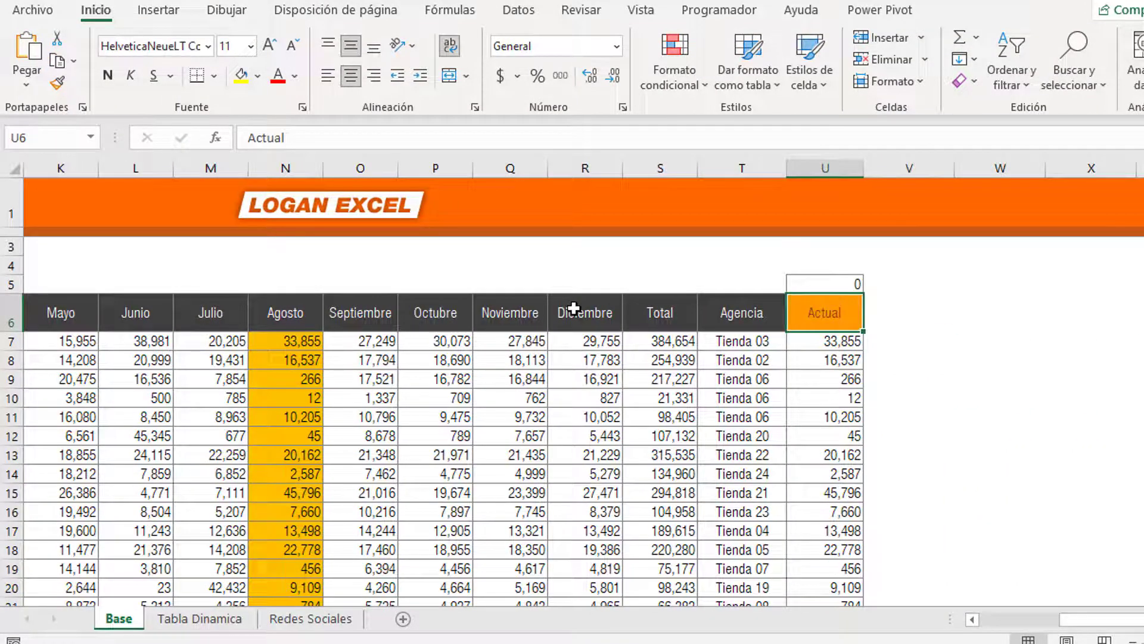
# Step: Check U5's INDICE formula, then delete every Actual value below the U6 header
pyautogui.press('Up')
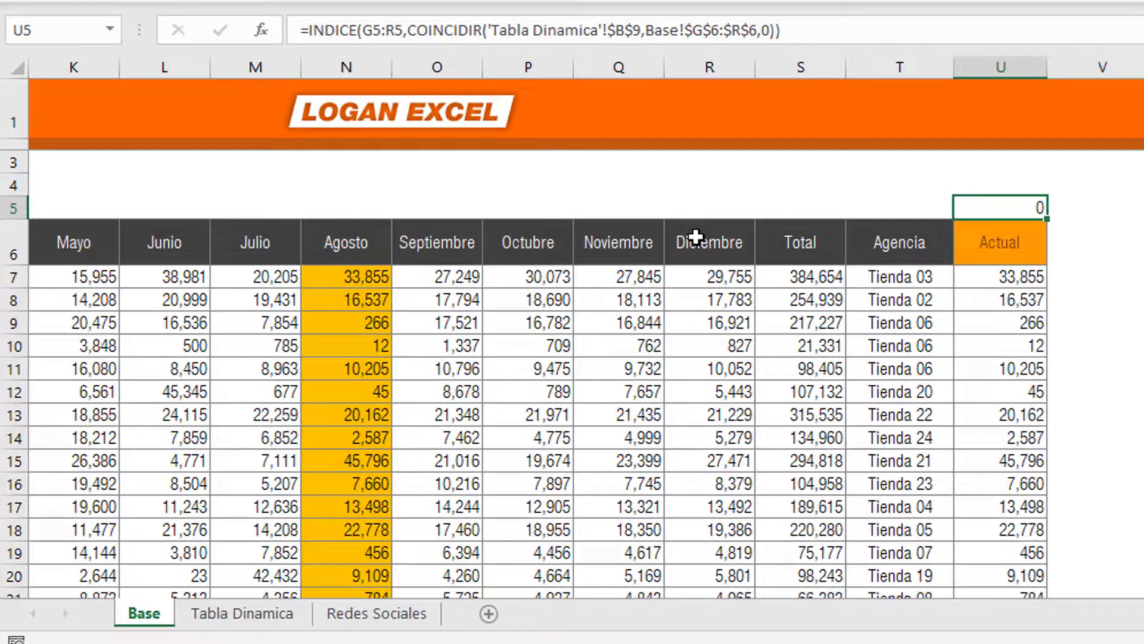
pyautogui.press('Down')
pyautogui.press('Down')
pyautogui.hotkey('ctrl', 'shift', 'Down')
pyautogui.press('Delete')
pyautogui.hotkey('ctrl', 'Up')
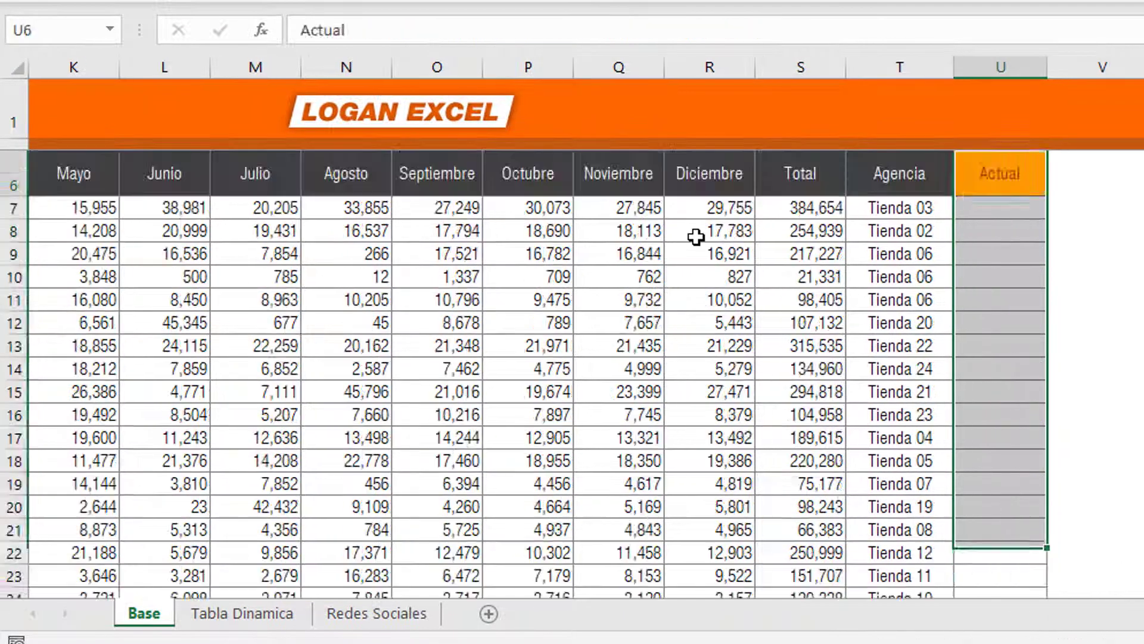
pyautogui.press('Down')
pyautogui.scroll(1, 696, 236)
pyautogui.click(1013, 304)
pyautogui.click(947, 247)
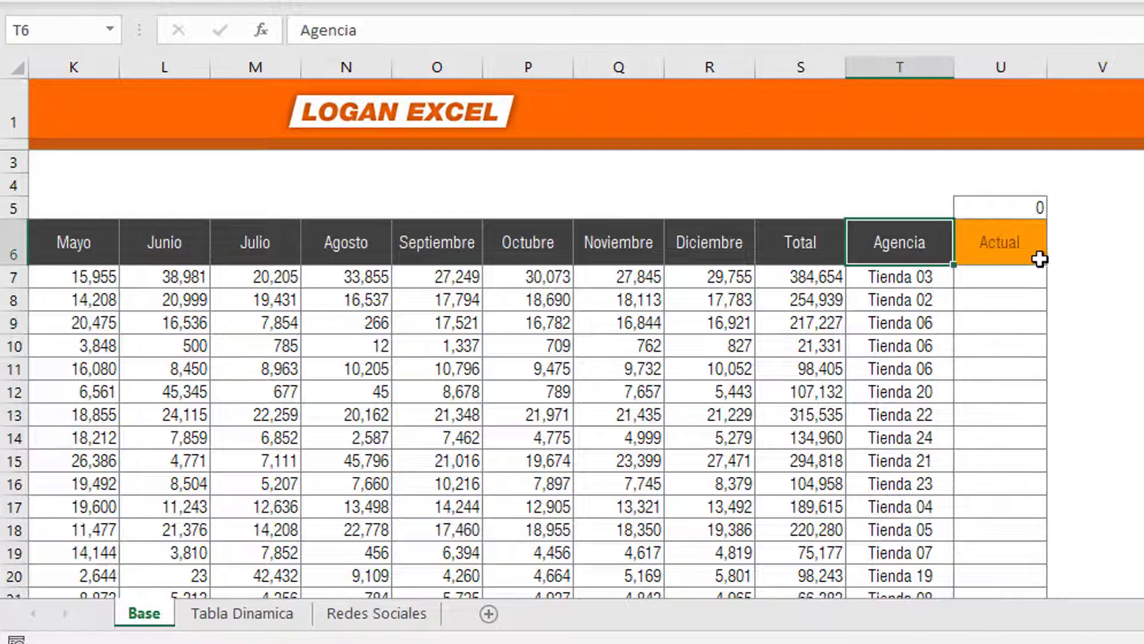
pyautogui.click(1025, 256)
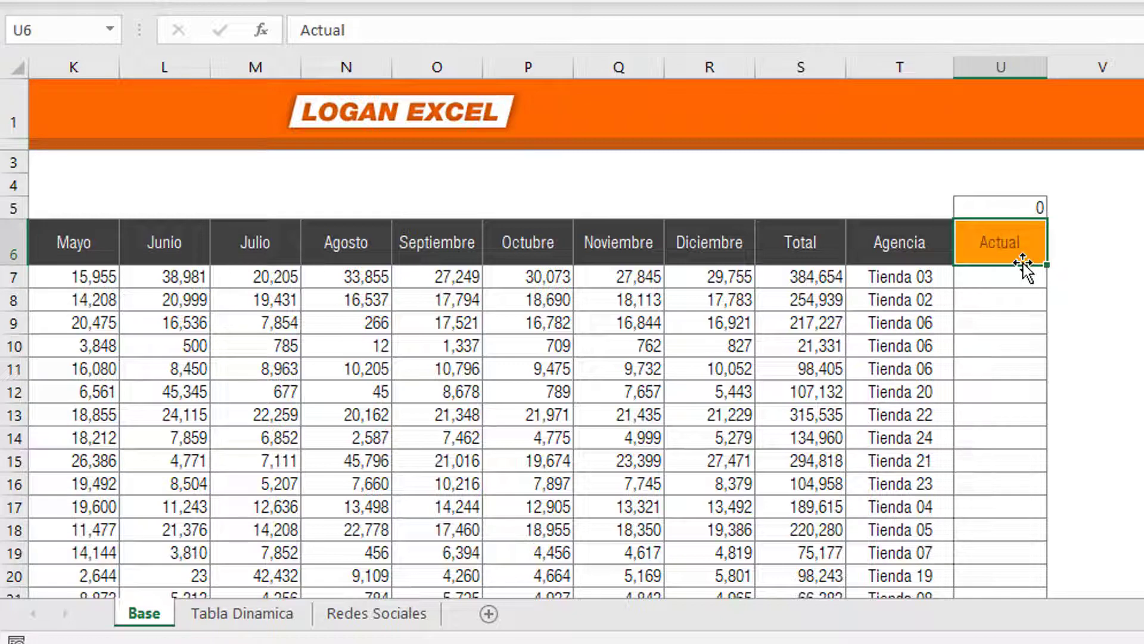
pyautogui.hotkey('ctrl', 'pagedown')
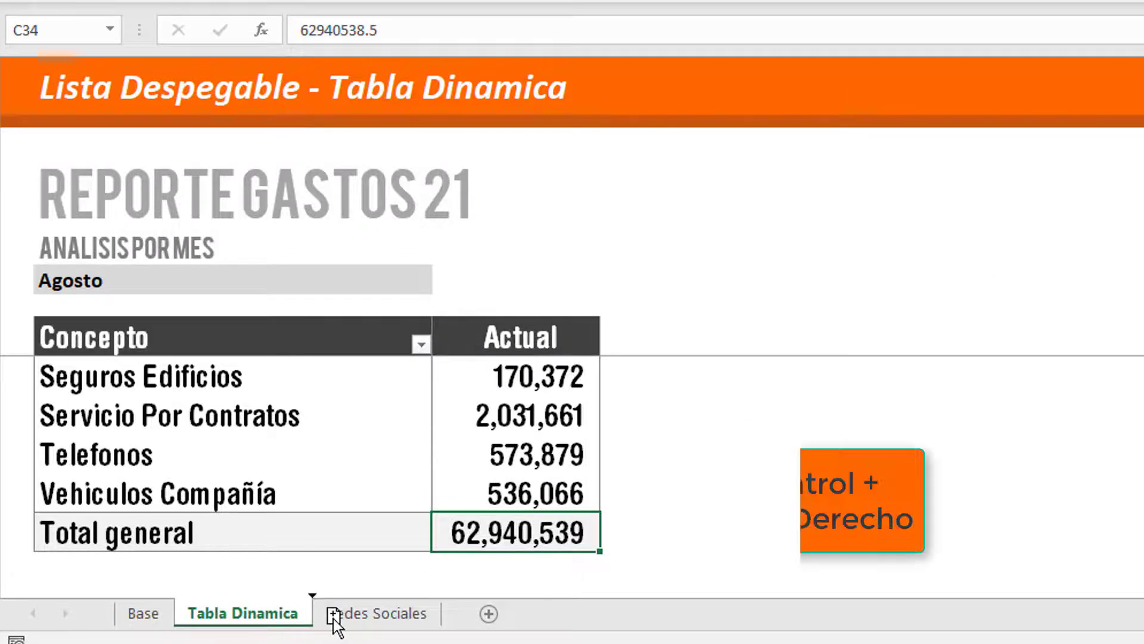
# Step: Copy Tabla Dinamica to a new sheet and clear its month cell and pivot report
pyautogui.moveTo(290, 622); pyautogui.dragTo(333, 620)
pyautogui.click(102, 287)
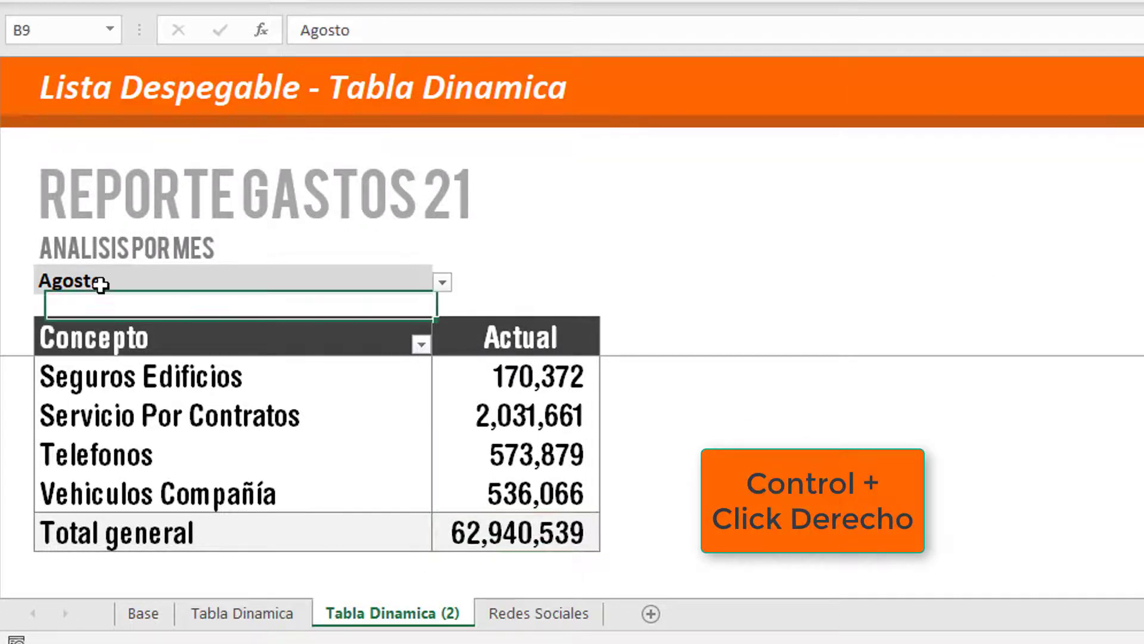
pyautogui.keyDown('shift'); pyautogui.click(554, 535); pyautogui.keyUp('shift')
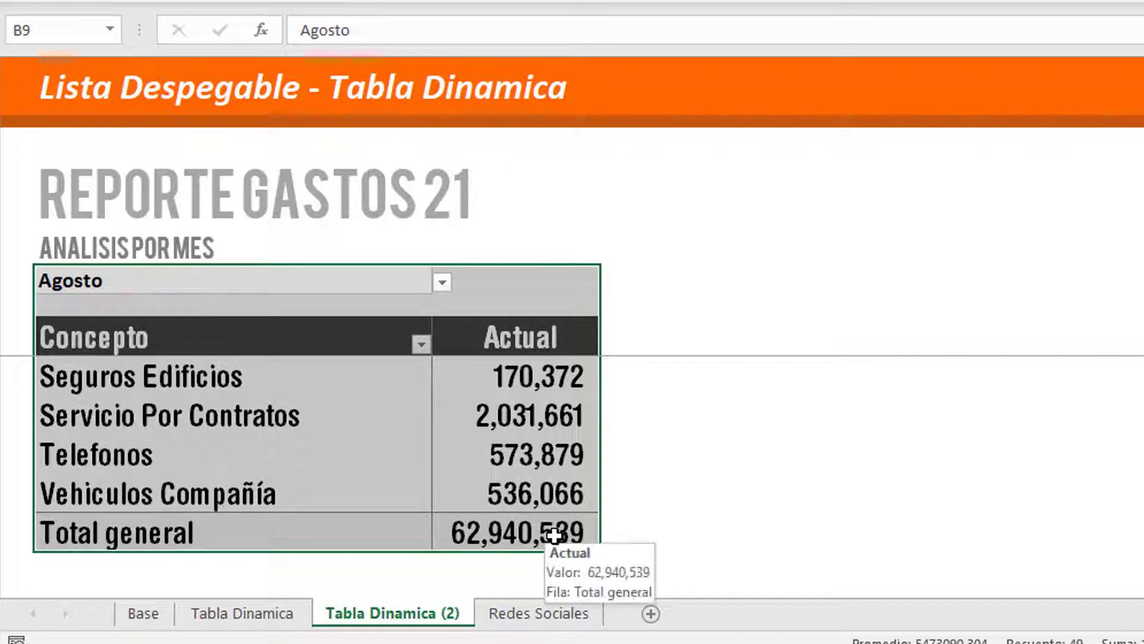
pyautogui.press('Delete')
pyautogui.click(190, 307)
pyautogui.click(174, 275)
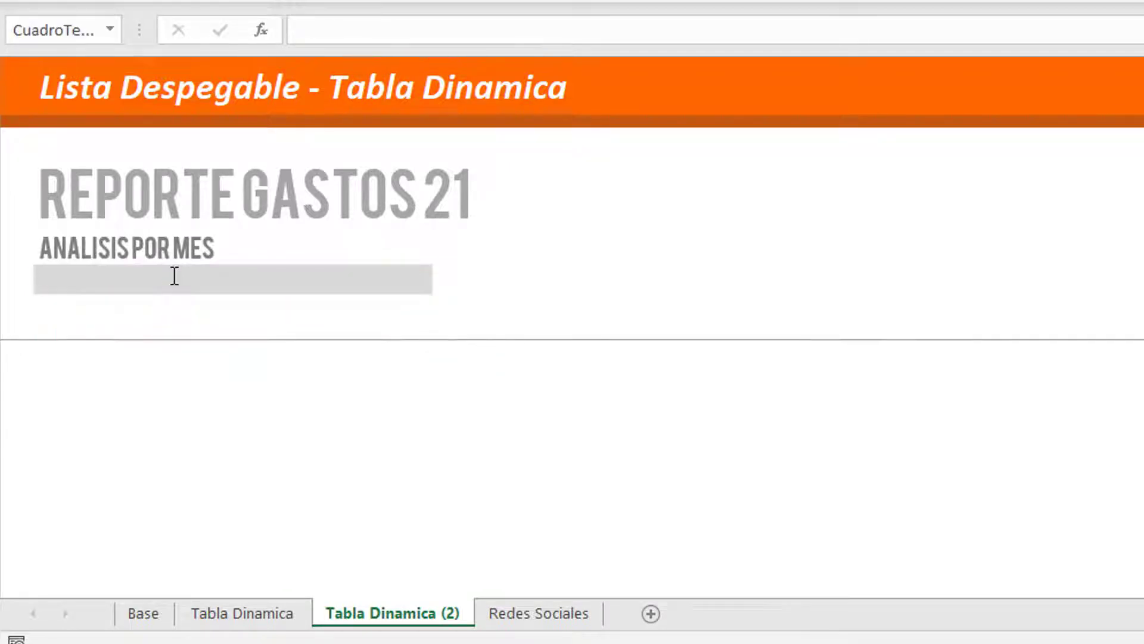
pyautogui.click(219, 315)
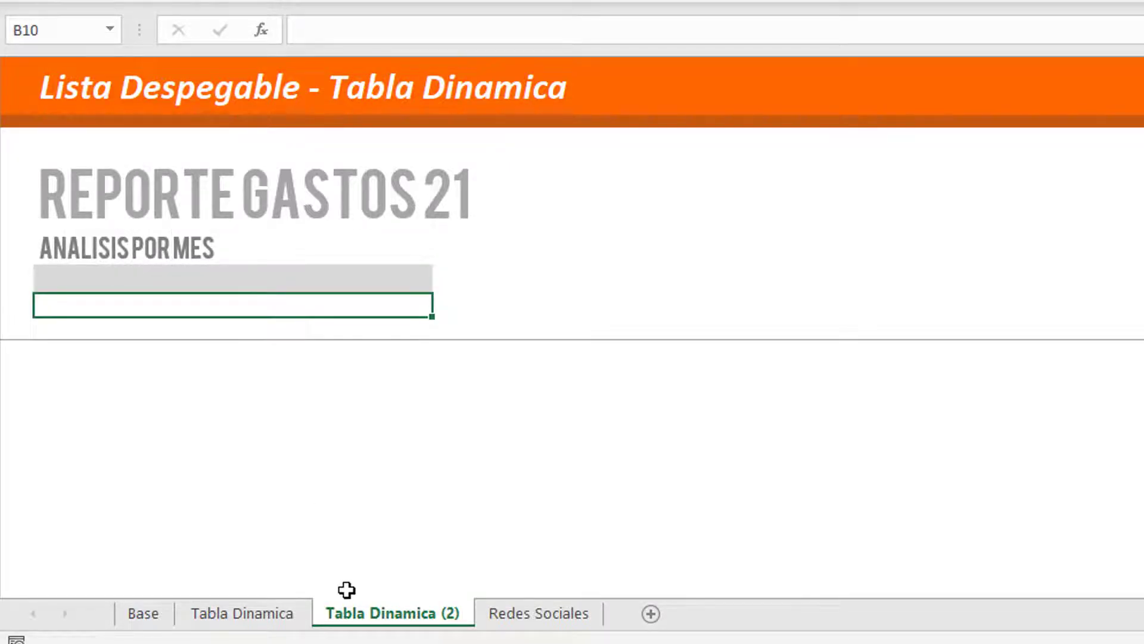
# Step: On Base, move from the Julio column to the first Actual cell beside Tienda 03
pyautogui.click(145, 614)
pyautogui.click(278, 266)
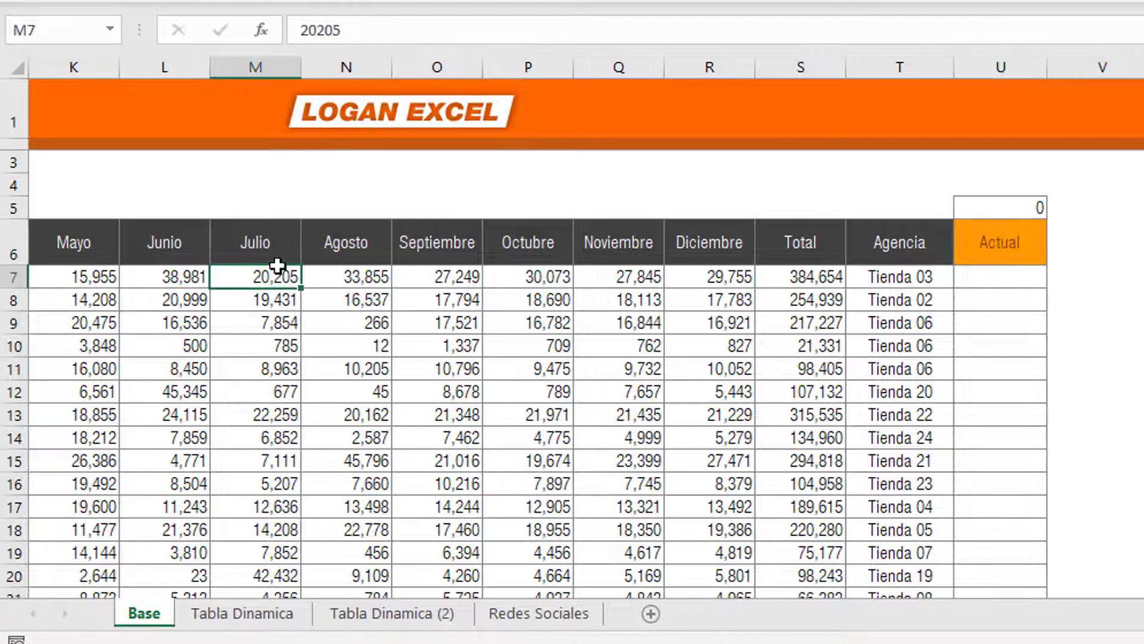
pyautogui.click(276, 262)
pyautogui.hotkey('ctrl', 'Right')
pyautogui.press('Left')
pyautogui.press('Down')
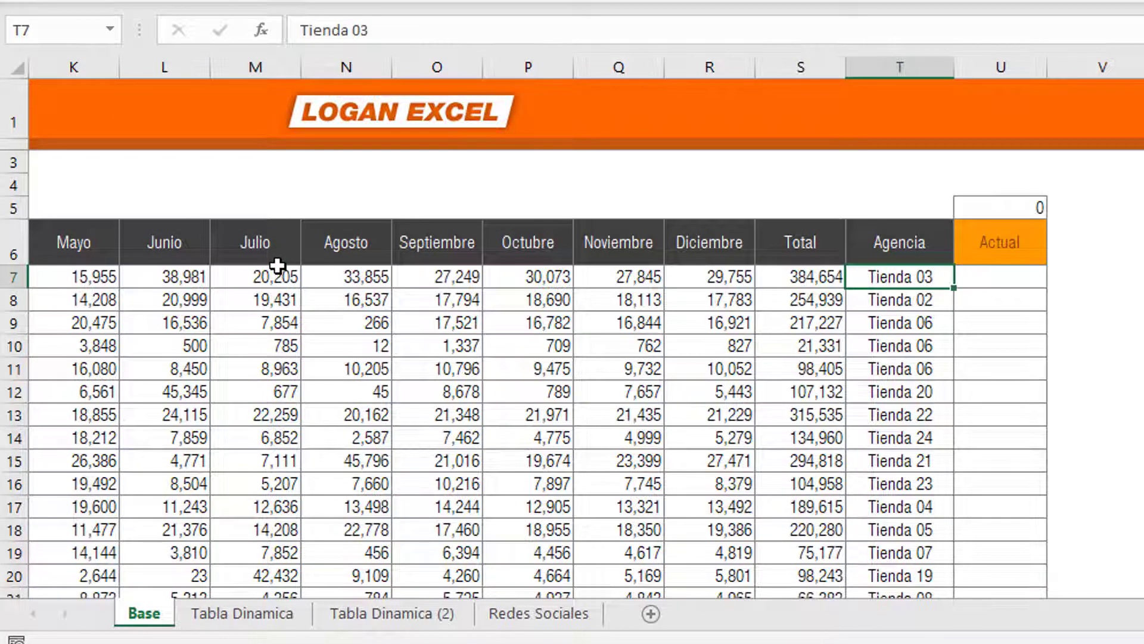
pyautogui.press('Right')
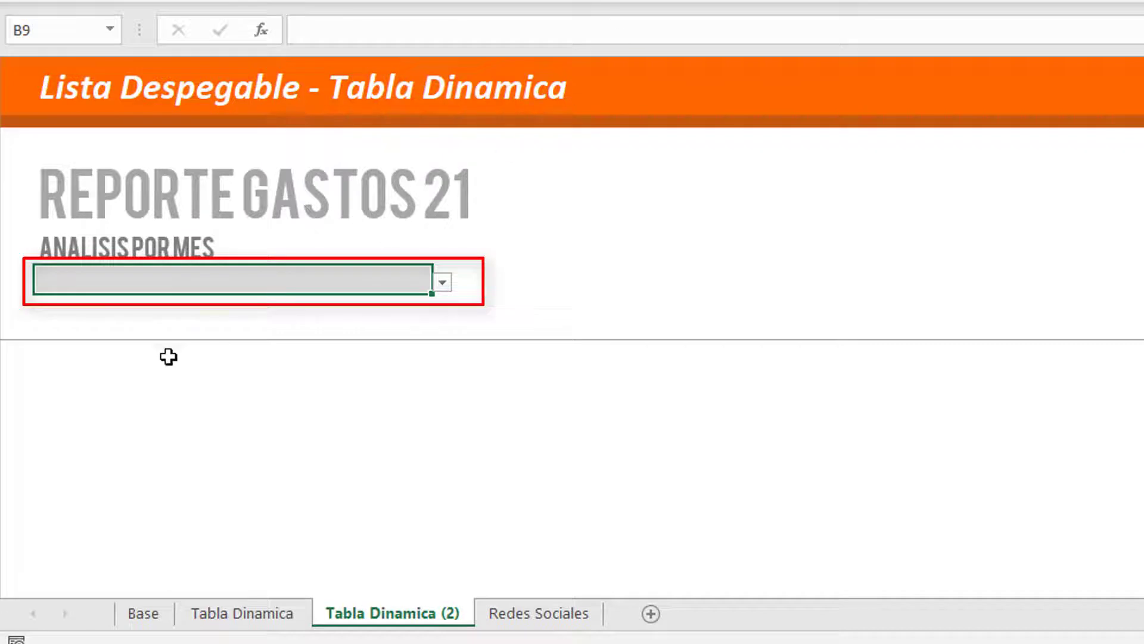
# Step: Restrict B9 to a dropdown list of the Enero–Diciembre headers in Base!$G$6:$R$6
pyautogui.click(141, 321)
pyautogui.click(110, 272)
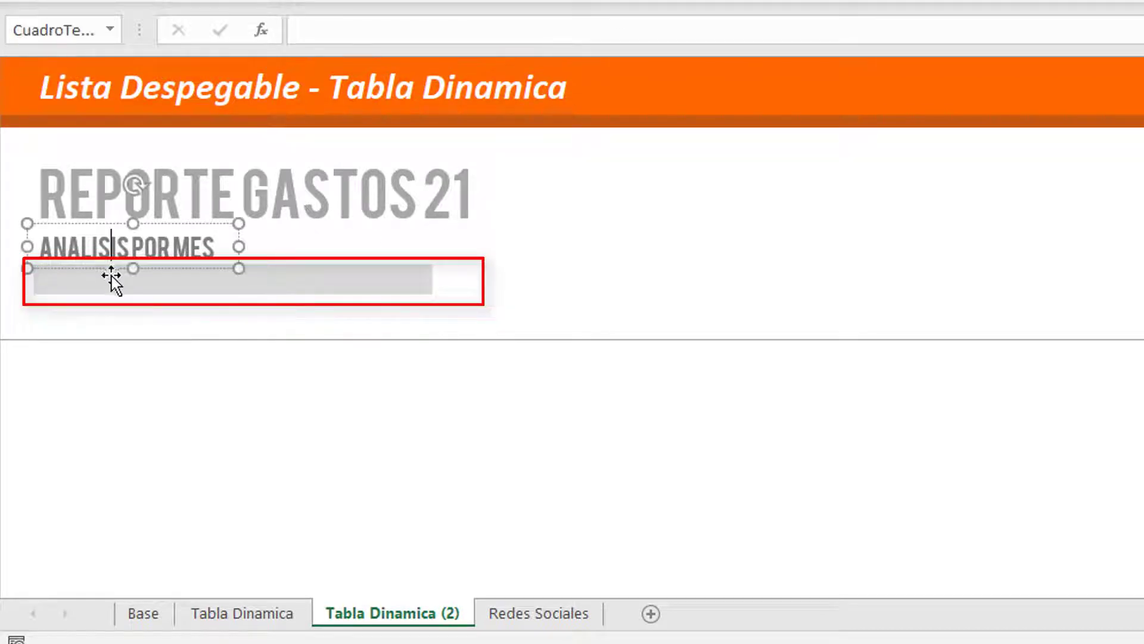
pyautogui.click(112, 277)
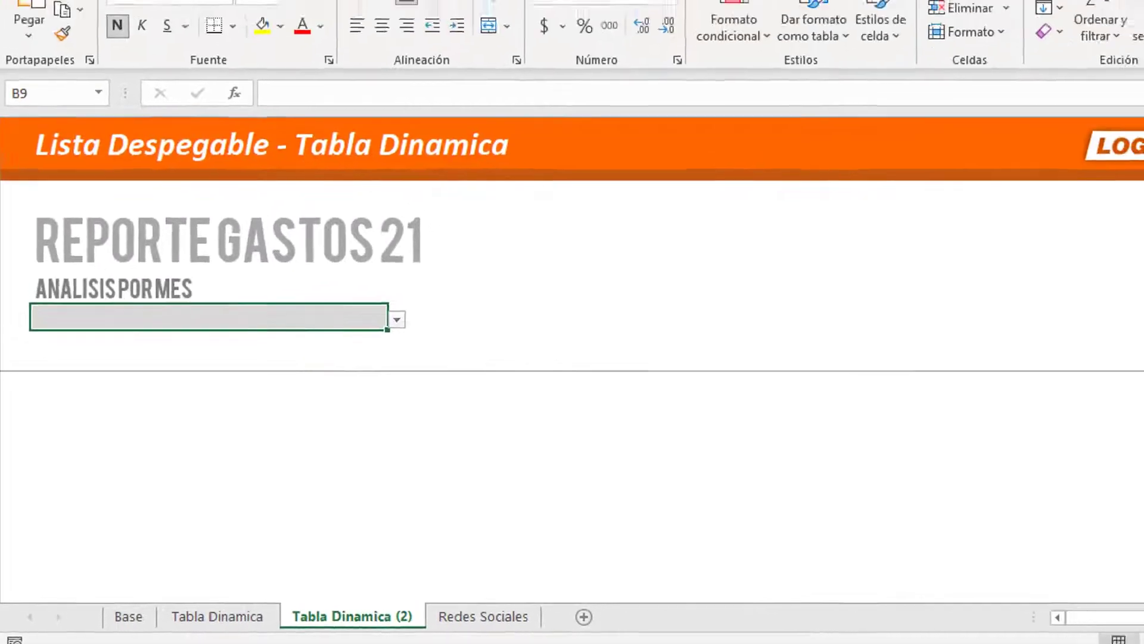
pyautogui.click(527, 17)
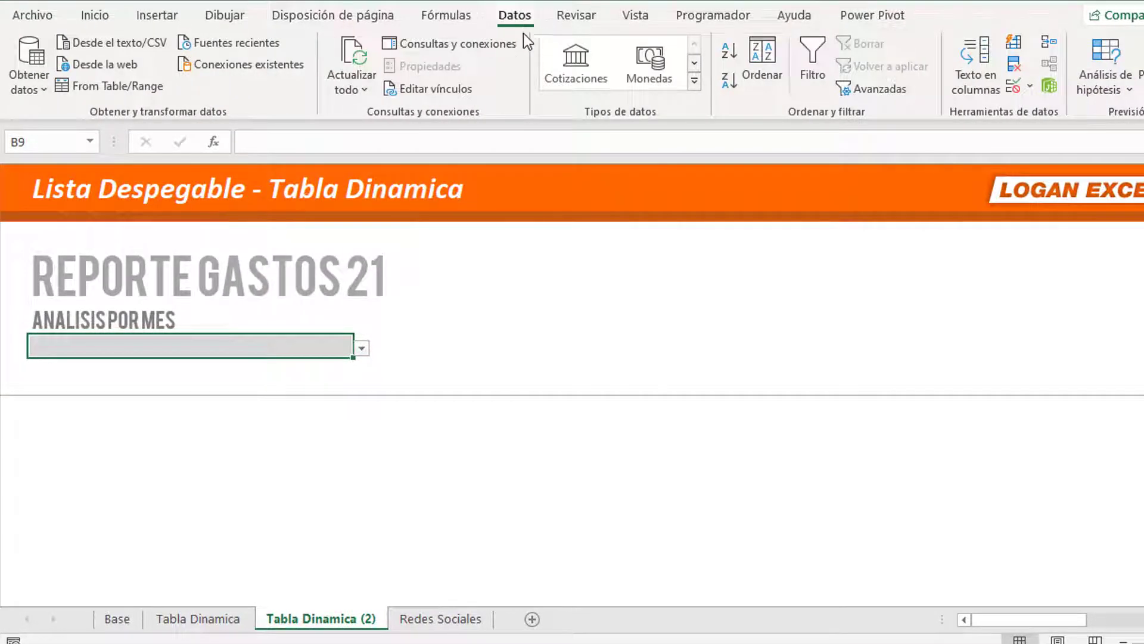
pyautogui.click(1031, 87)
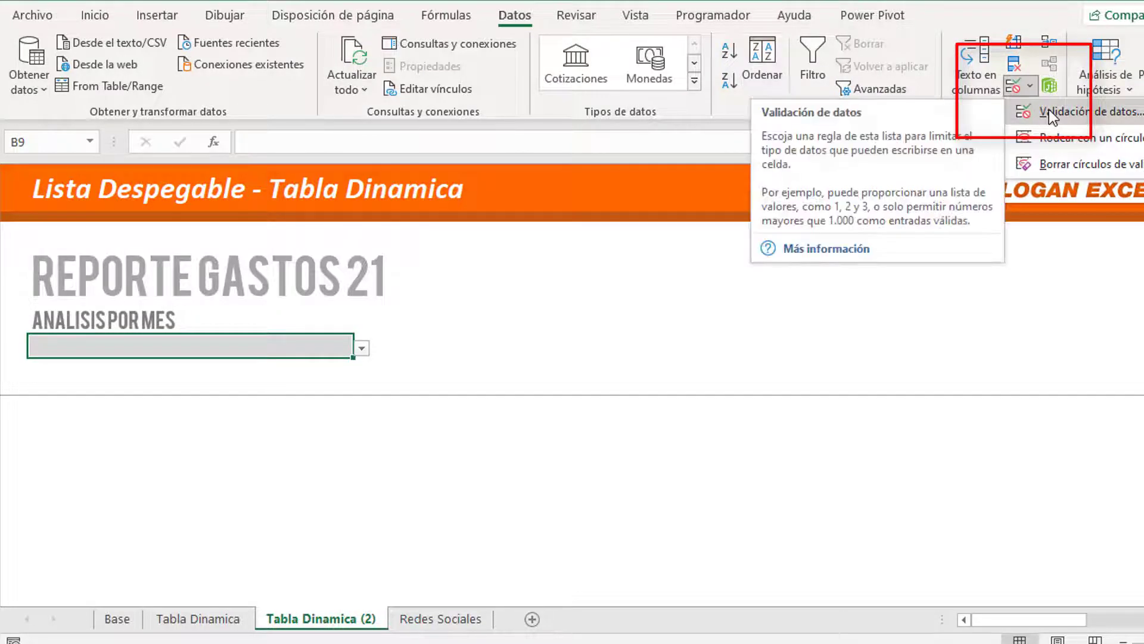
pyautogui.click(1049, 111)
pyautogui.click(579, 377)
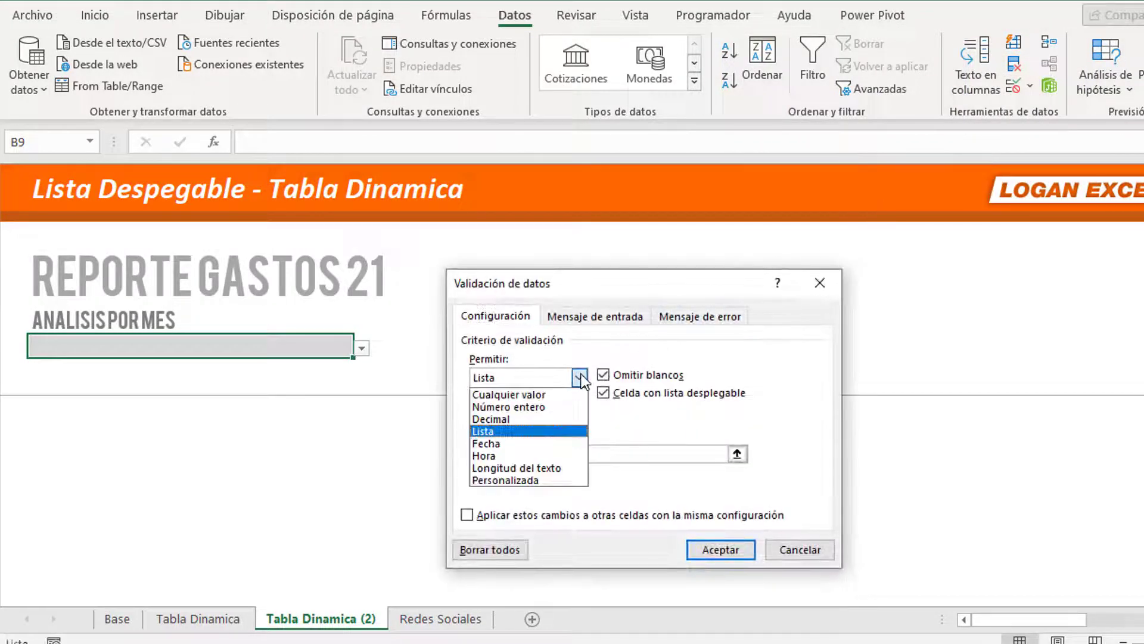
pyautogui.click(485, 433)
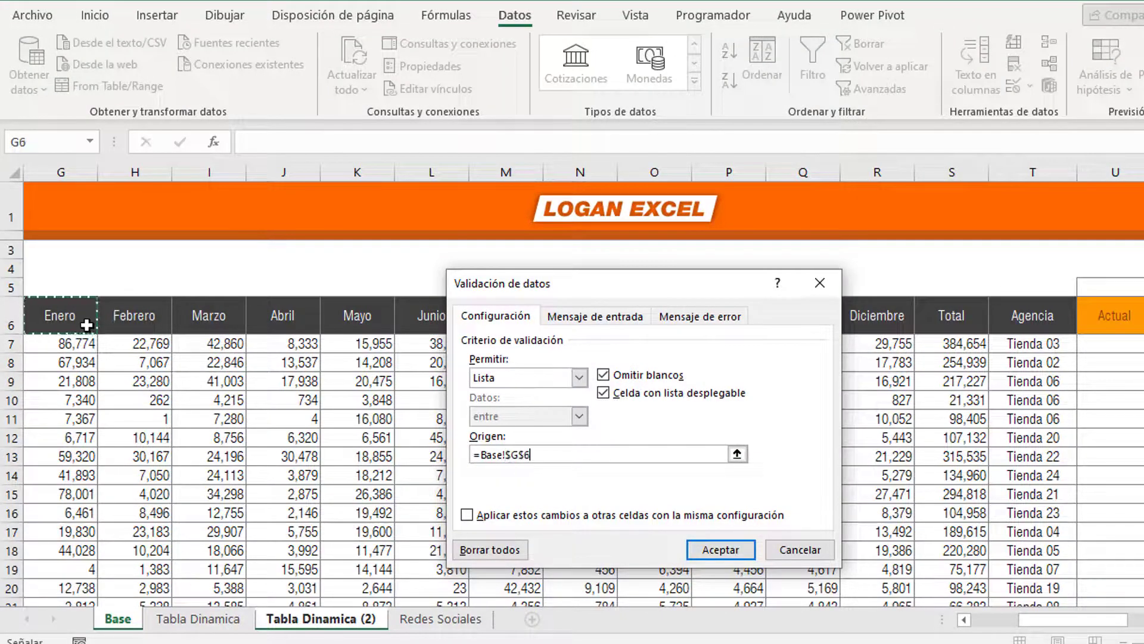
pyautogui.hscroll(-2, 86, 325)
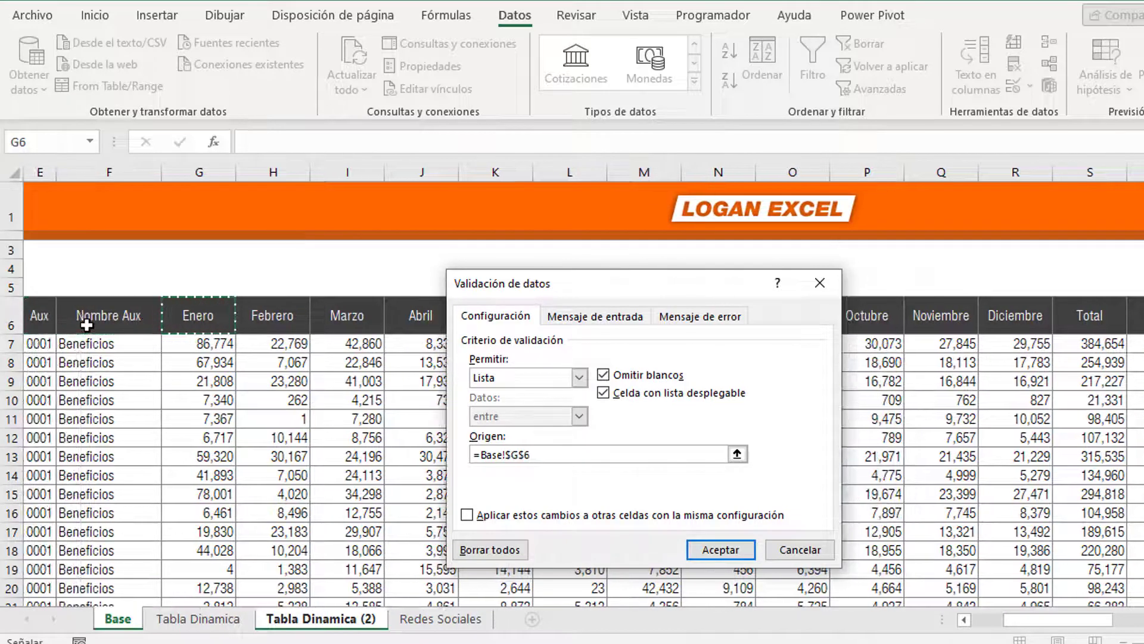
pyautogui.hotkey('ctrl', 'shift', 'Right')
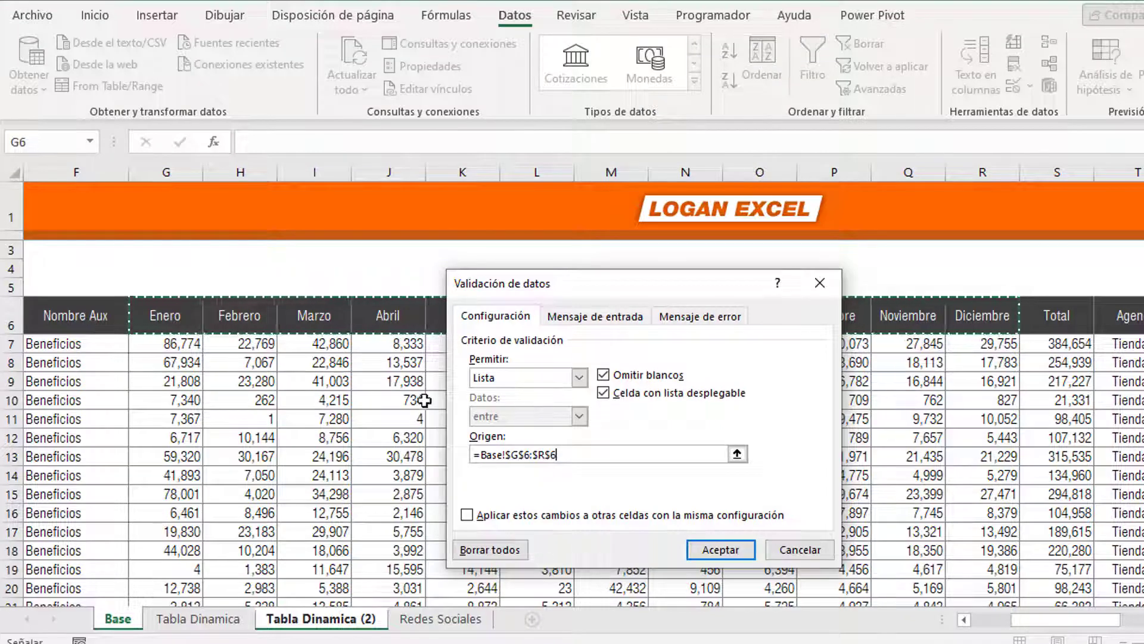
pyautogui.click(720, 547)
pyautogui.click(230, 383)
# Step: Enter Febrero as the month in B9
pyautogui.click(281, 352)
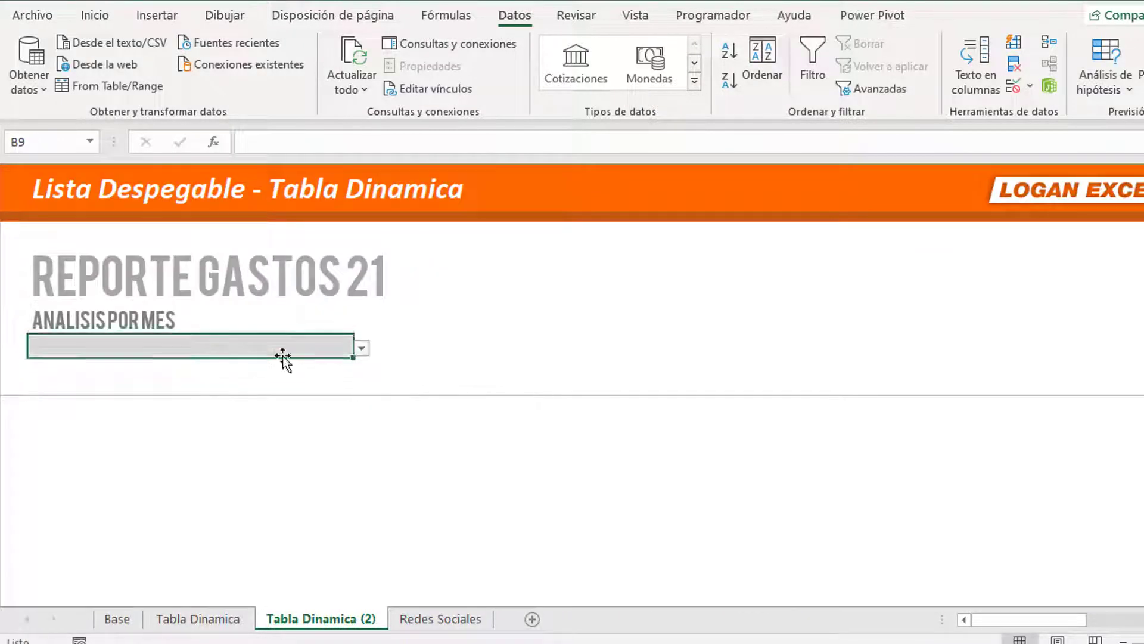
pyautogui.write('Febrero')
pyautogui.press('Return')
# Step: Pick Marzo from B9's month dropdown list
pyautogui.click(193, 345)
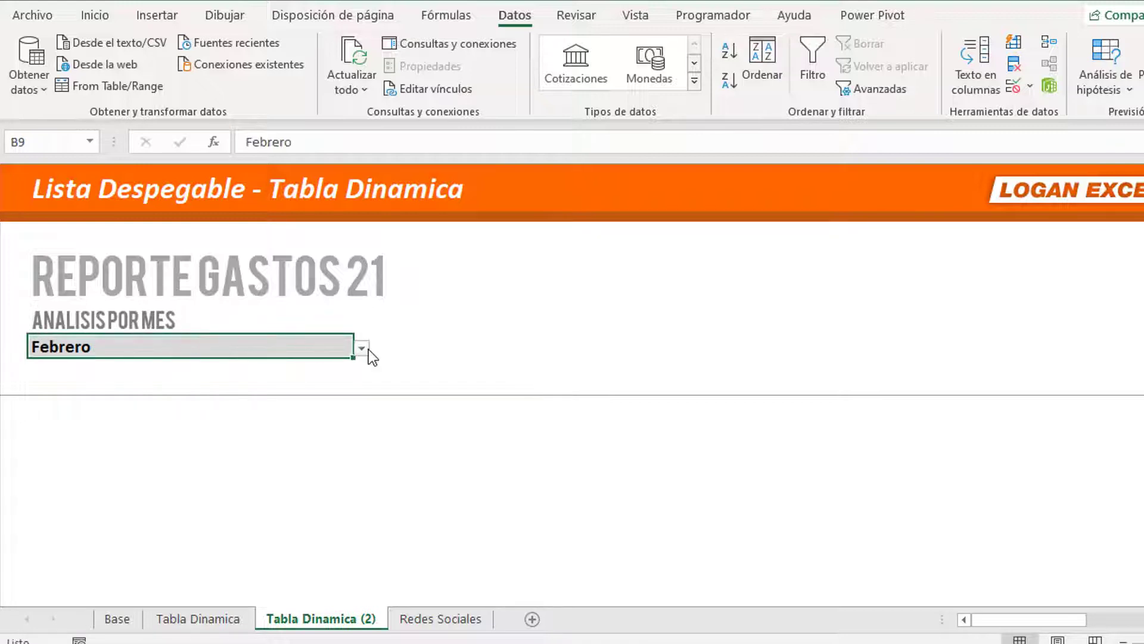
pyautogui.click(364, 349)
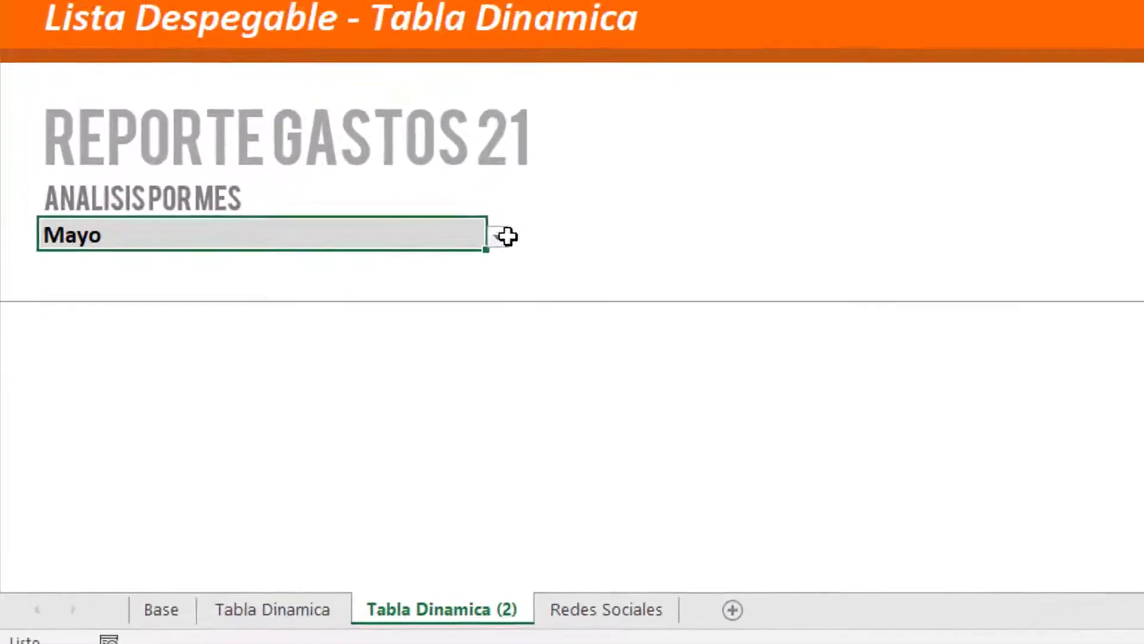
pyautogui.click(368, 342)
pyautogui.scroll(2, 365, 394)
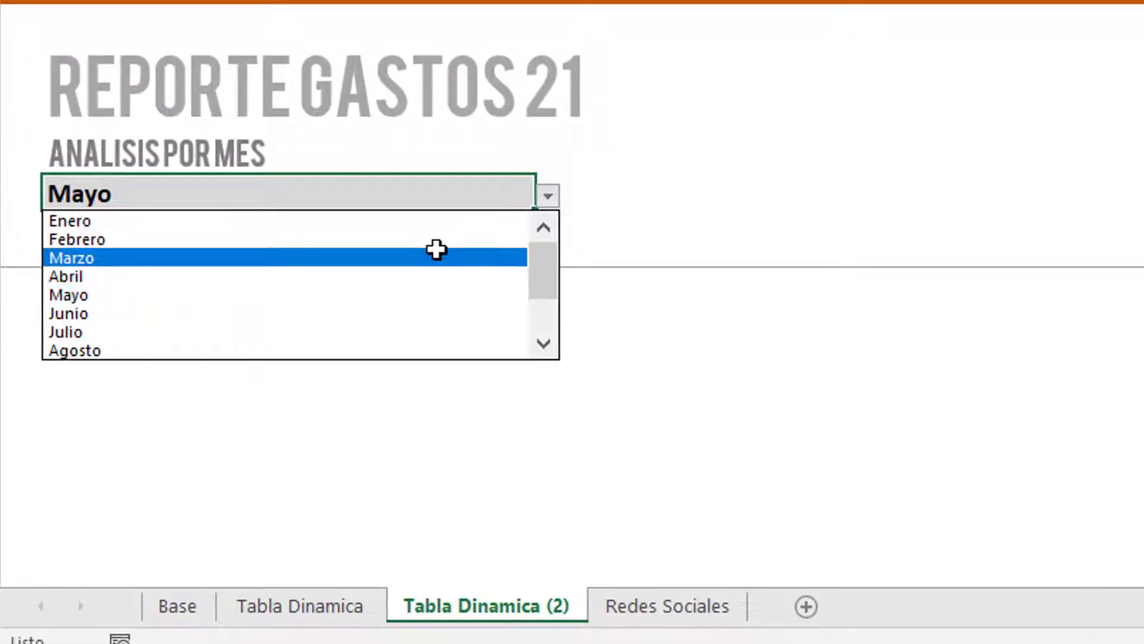
pyautogui.click(438, 256)
pyautogui.click(137, 247)
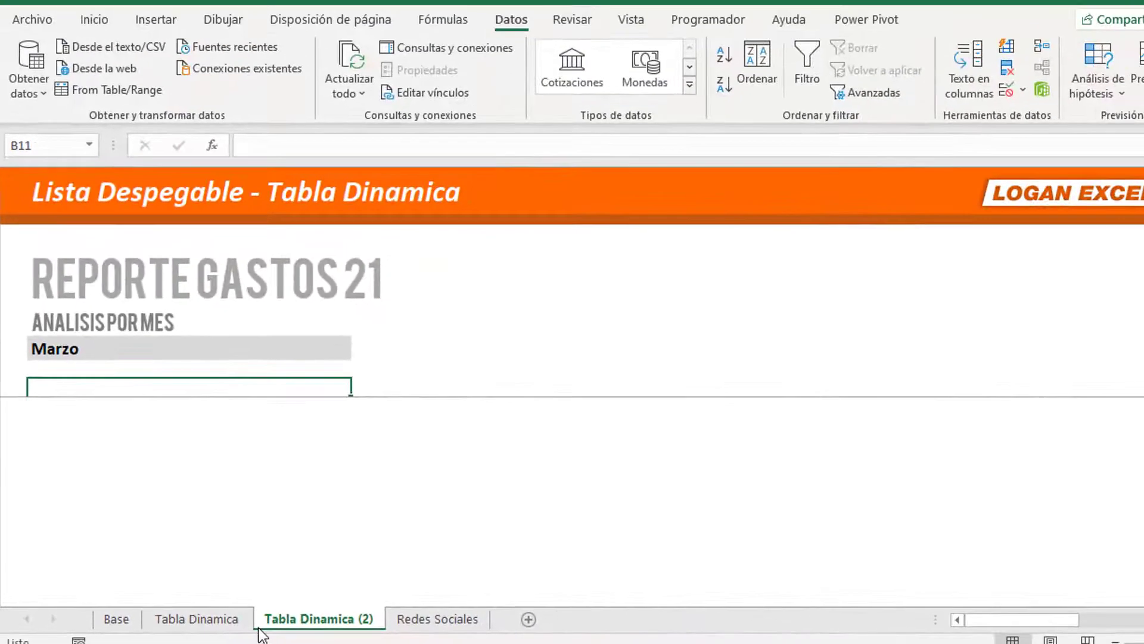
# Step: On the Base sheet, review the month header row and move under the Actual header
pyautogui.click(133, 618)
pyautogui.click(560, 346)
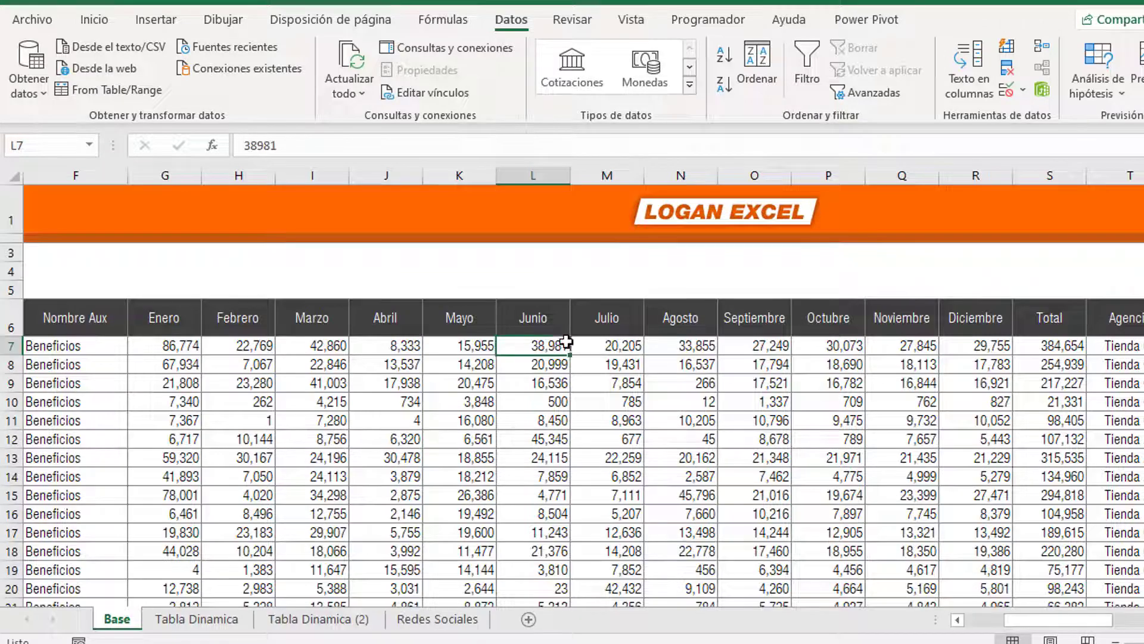
pyautogui.click(573, 330)
pyautogui.hotkey('ctrl', 'Left')
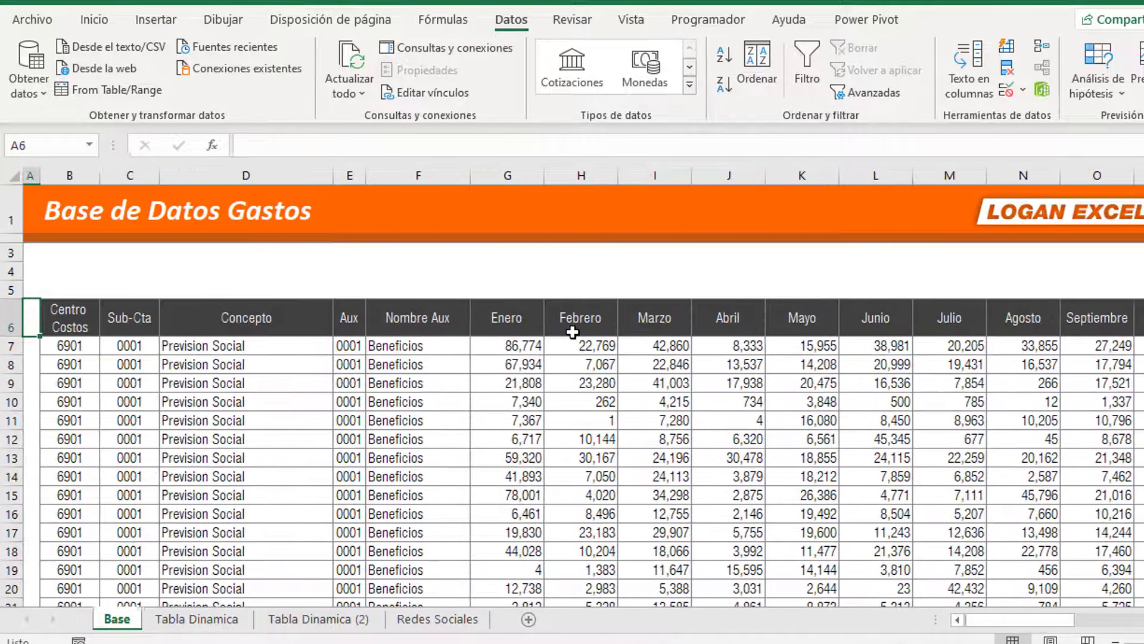
pyautogui.press('Right')
pyautogui.hotkey('ctrl', 'Right')
pyautogui.press('Right')
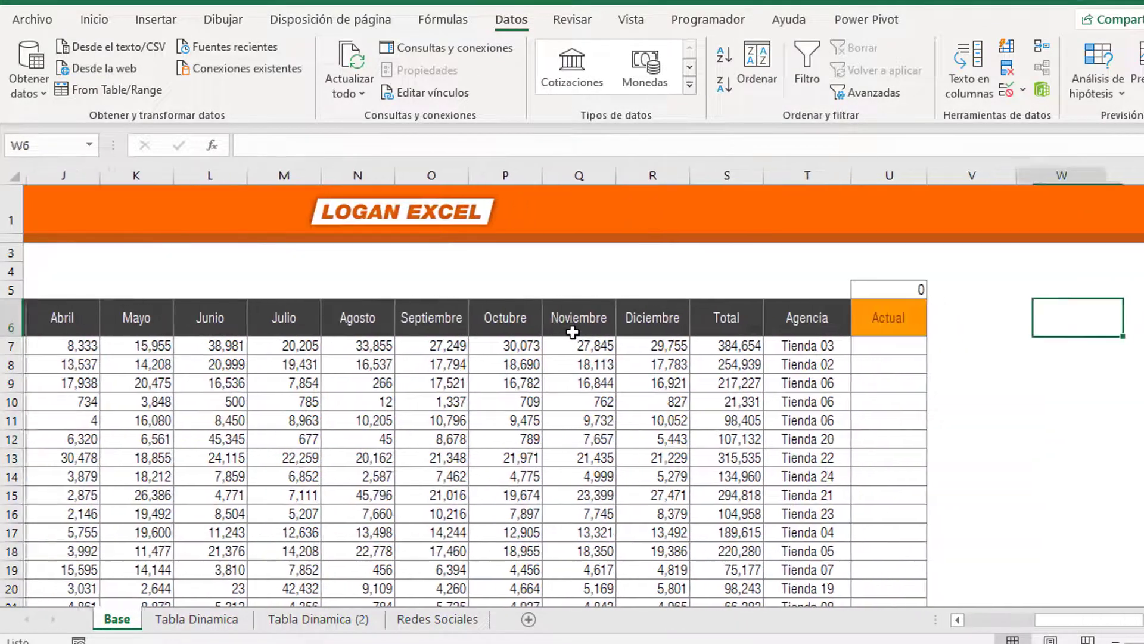
pyautogui.press('Left')
pyautogui.press('Left')
pyautogui.press('Down')
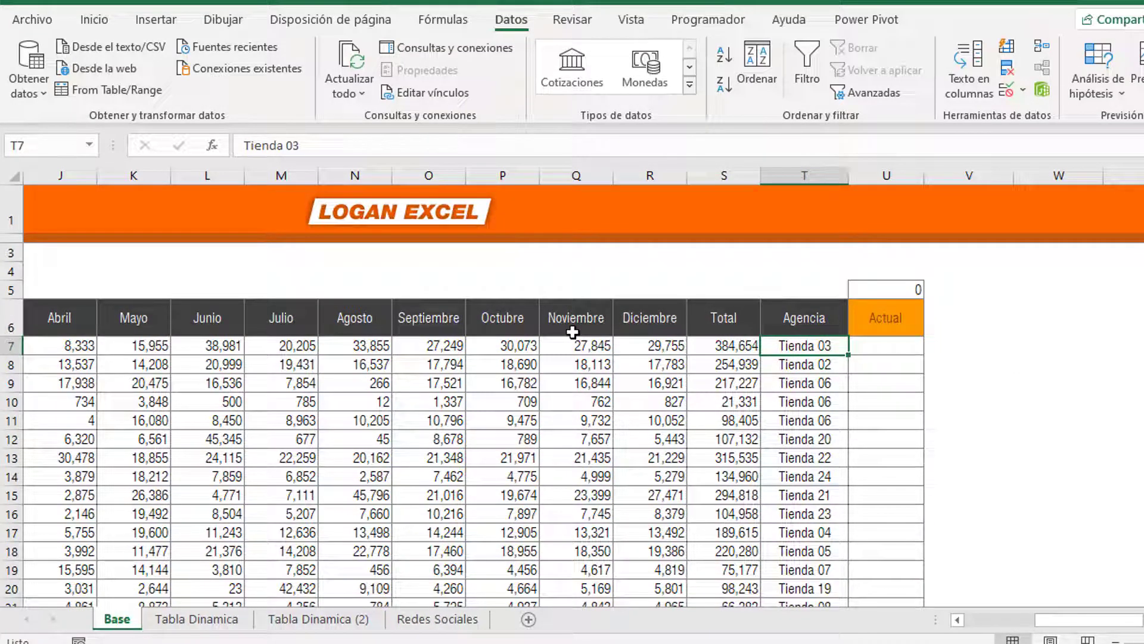
pyautogui.press('Right')
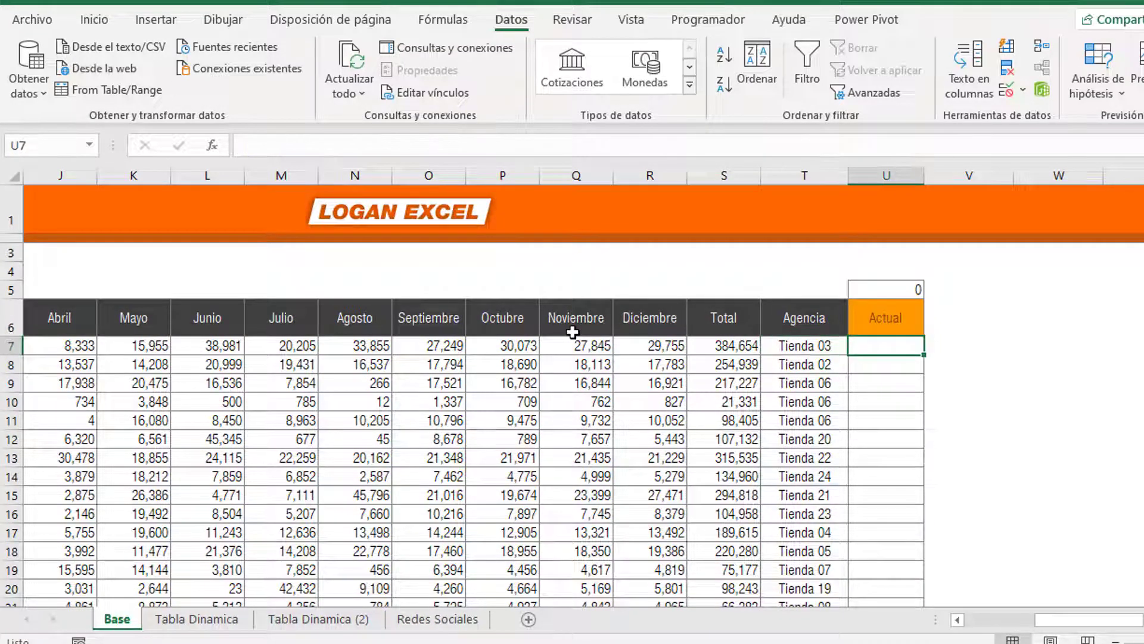
# Step: Look over values in the month columns, then select U7, the first Actual cell
pyautogui.click(829, 383)
pyautogui.moveTo(377, 347); pyautogui.dragTo(369, 458)
pyautogui.moveTo(435, 346); pyautogui.dragTo(441, 457)
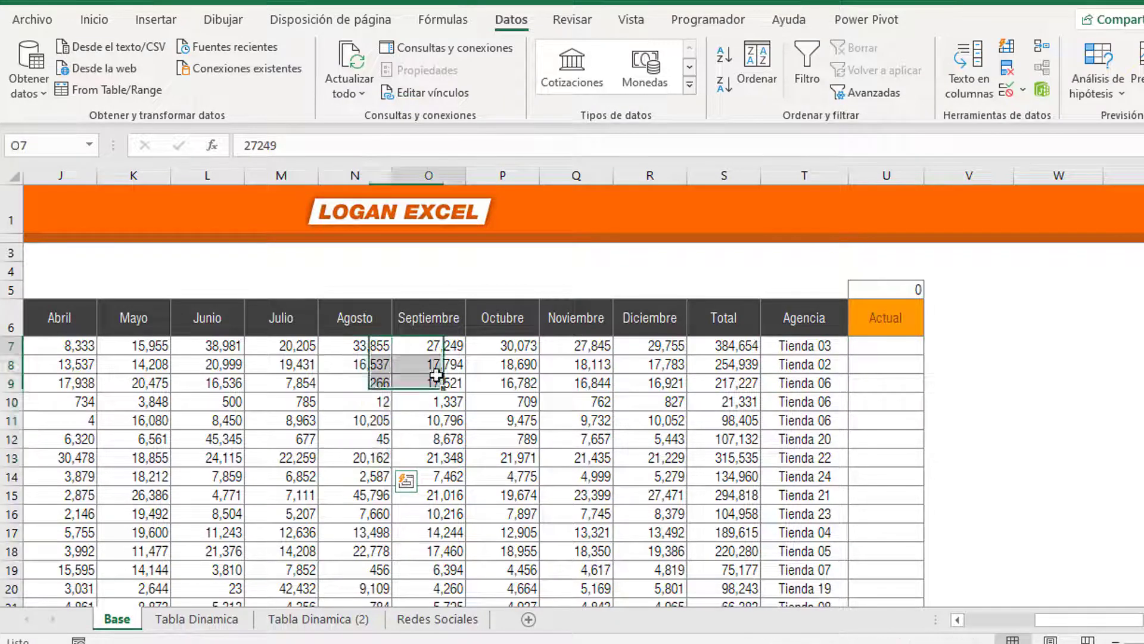
pyautogui.moveTo(670, 365); pyautogui.dragTo(668, 383)
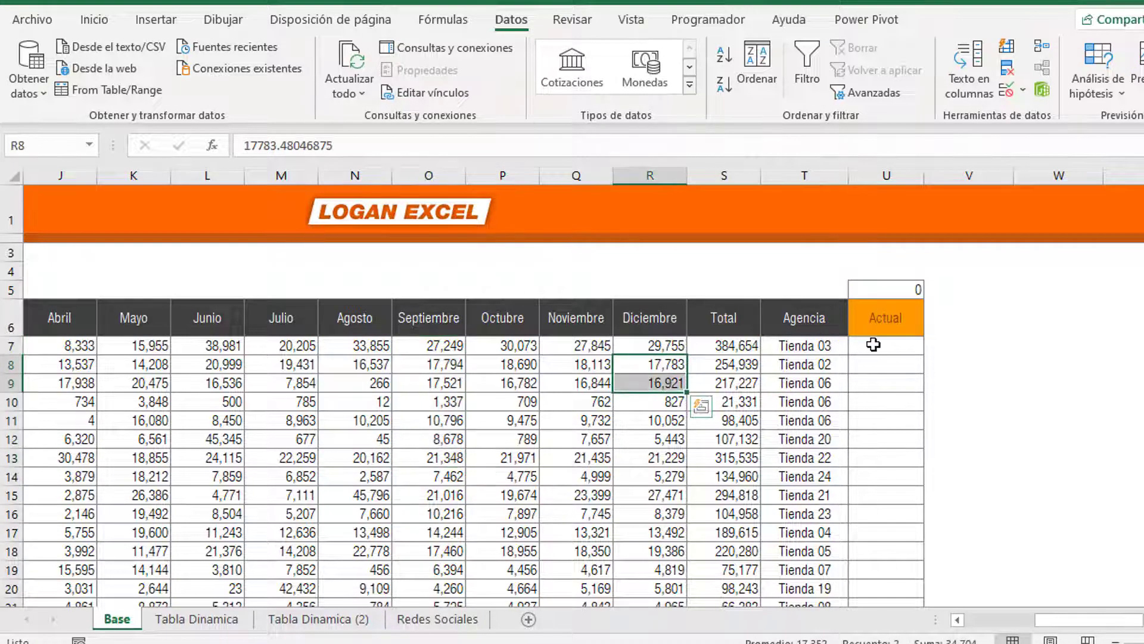
pyautogui.moveTo(874, 346); pyautogui.dragTo(885, 421)
pyautogui.click(893, 312)
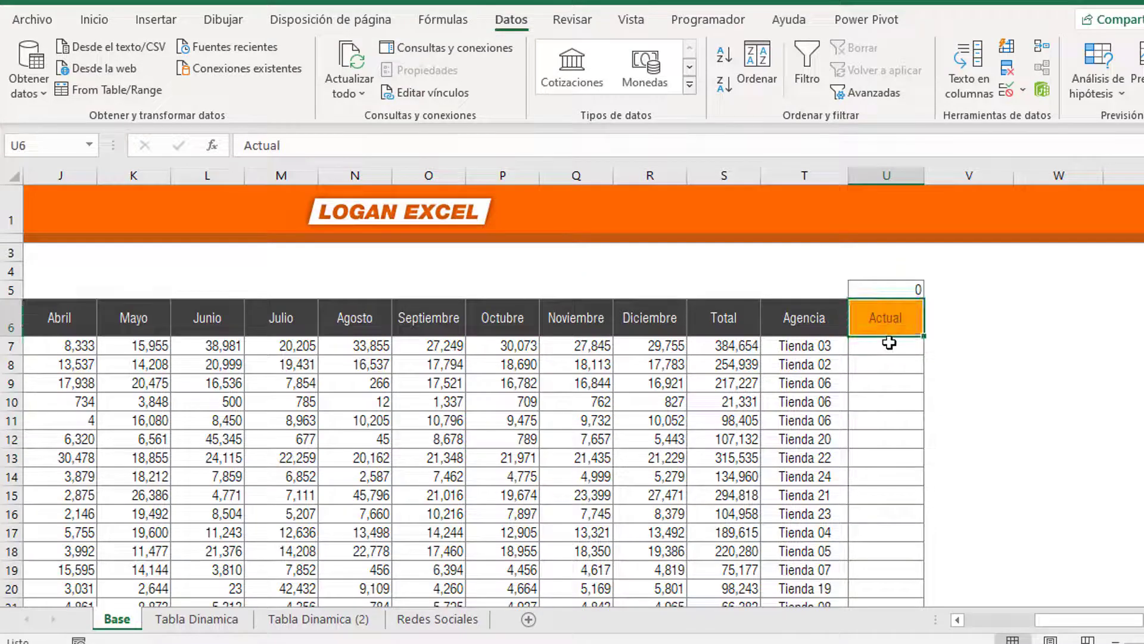
pyautogui.click(889, 344)
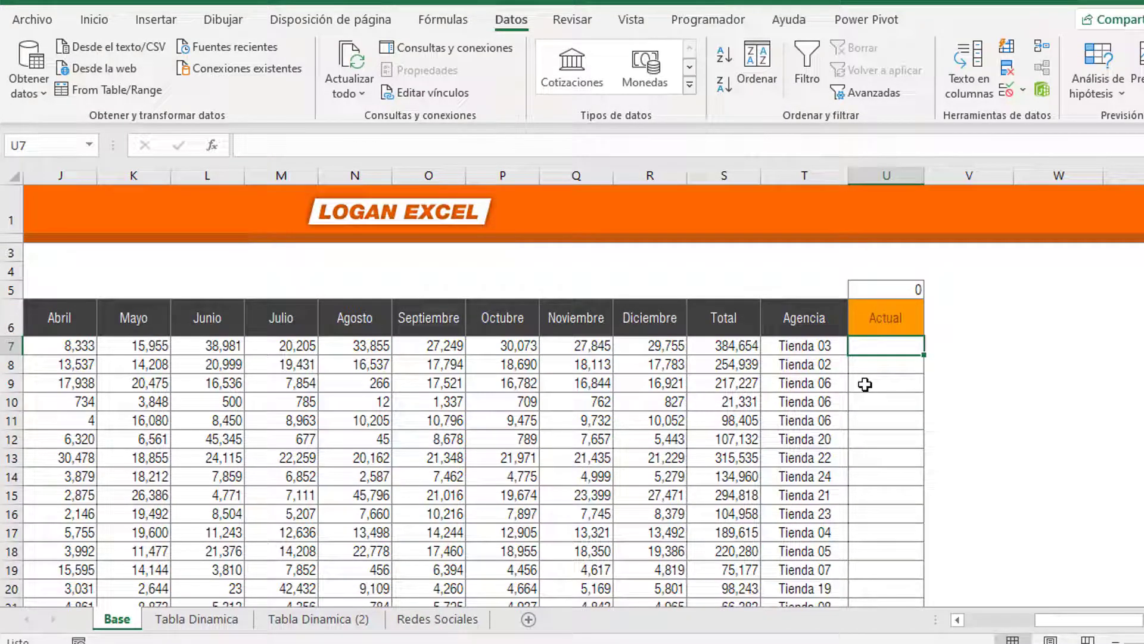
# Step: Start a COINCIDIR formula in U7 using the absolute reference 'Tabla Dinamica (2)'!$B$9
pyautogui.write('=c')
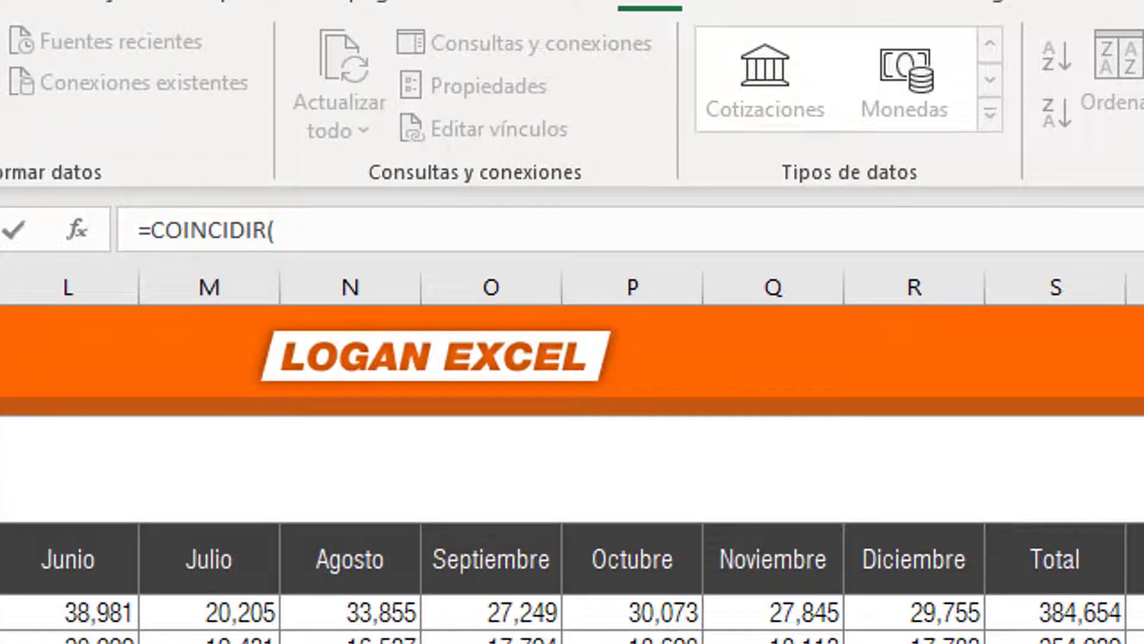
pyautogui.hotkey('ctrl', 'pagedown')
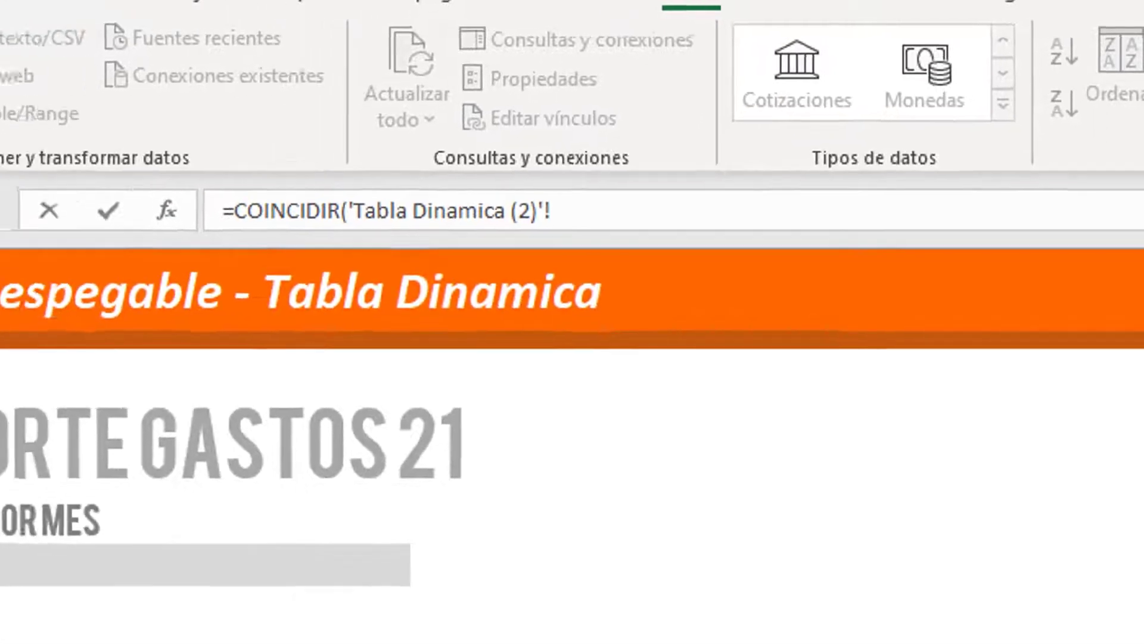
pyautogui.click(89, 480)
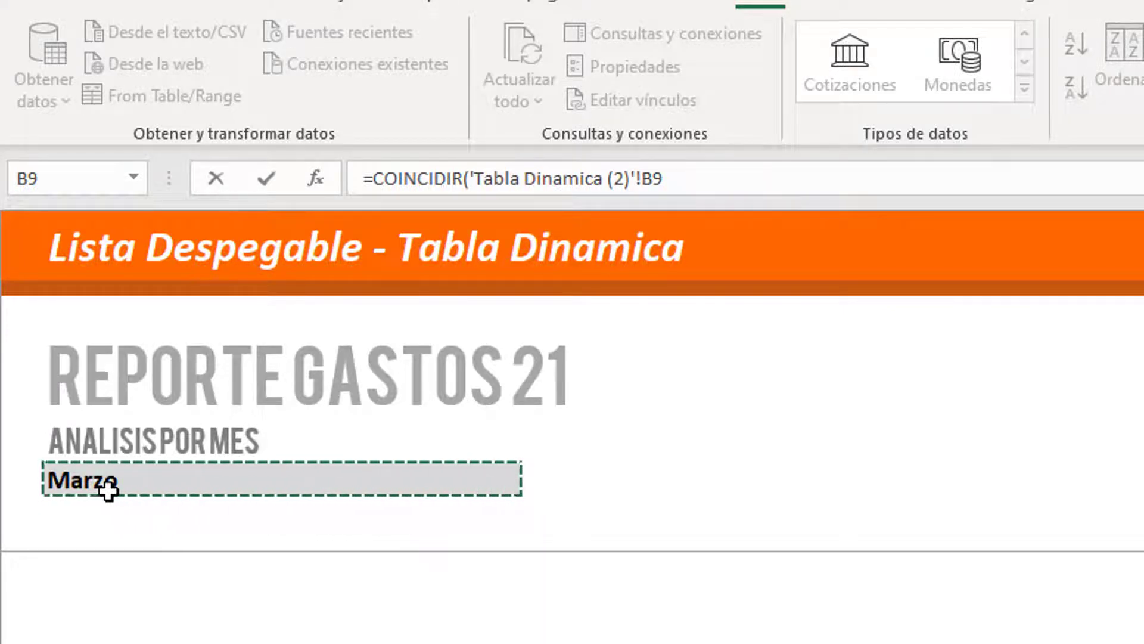
pyautogui.press('F4')
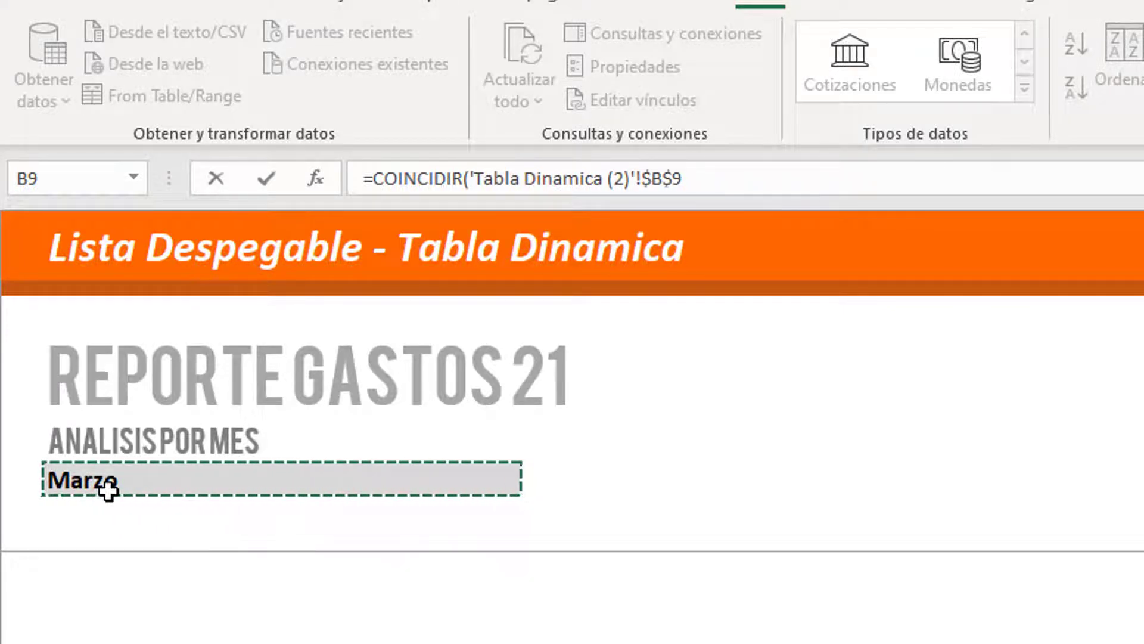
pyautogui.write(',')
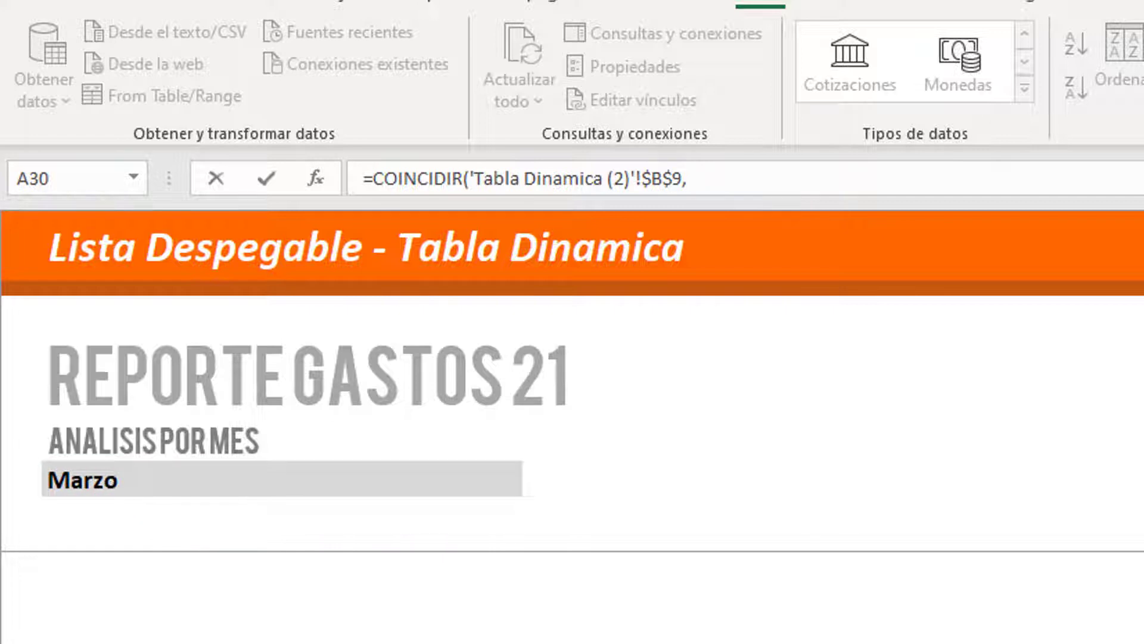
# Step: Complete it with lookup range Base!$G$6:$R$6 and match type 0, returning 3
pyautogui.hotkey('ctrl', 'pagedown')
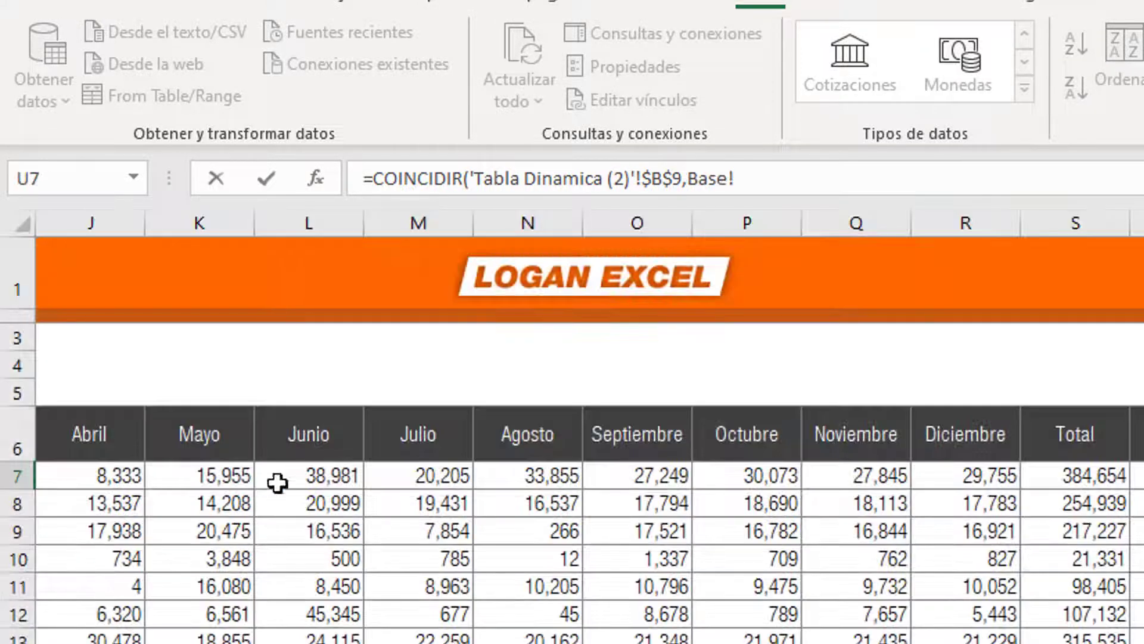
pyautogui.click(305, 429)
pyautogui.press('Left')
pyautogui.press('Left')
pyautogui.press('Left')
pyautogui.press('Left')
pyautogui.press('Left')
pyautogui.press('Left')
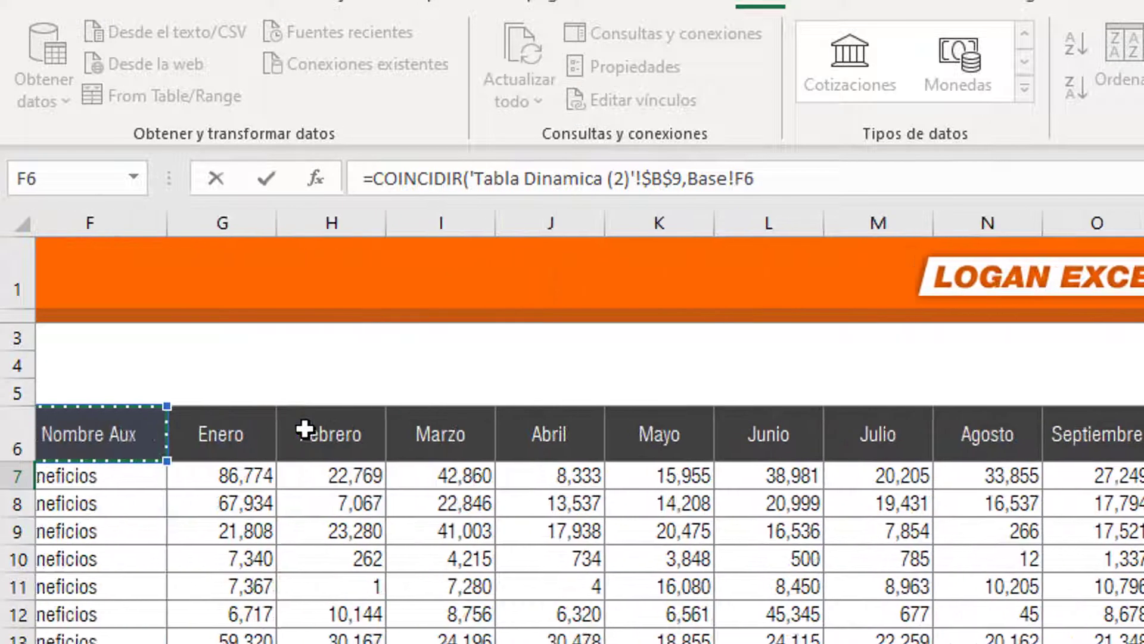
pyautogui.press('Left')
pyautogui.press('Right')
pyautogui.press('Right')
pyautogui.hotkey('ctrl', 'shift', 'Right')
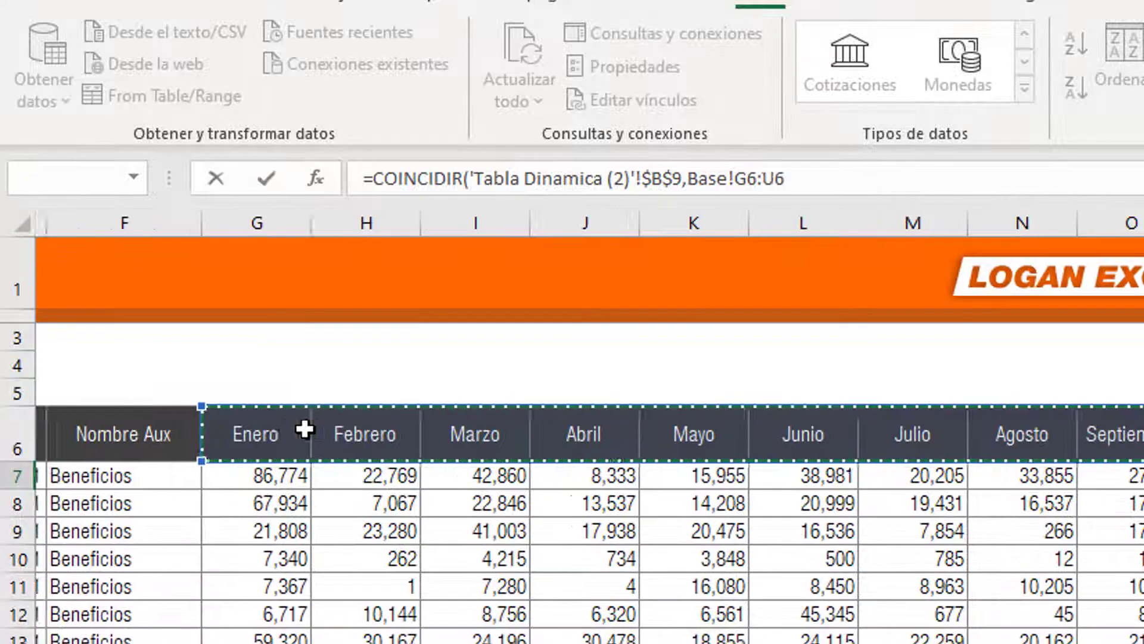
pyautogui.hotkey('shift', 'Left')
pyautogui.hotkey('shift', 'Left')
pyautogui.hotkey('shift', 'Left')
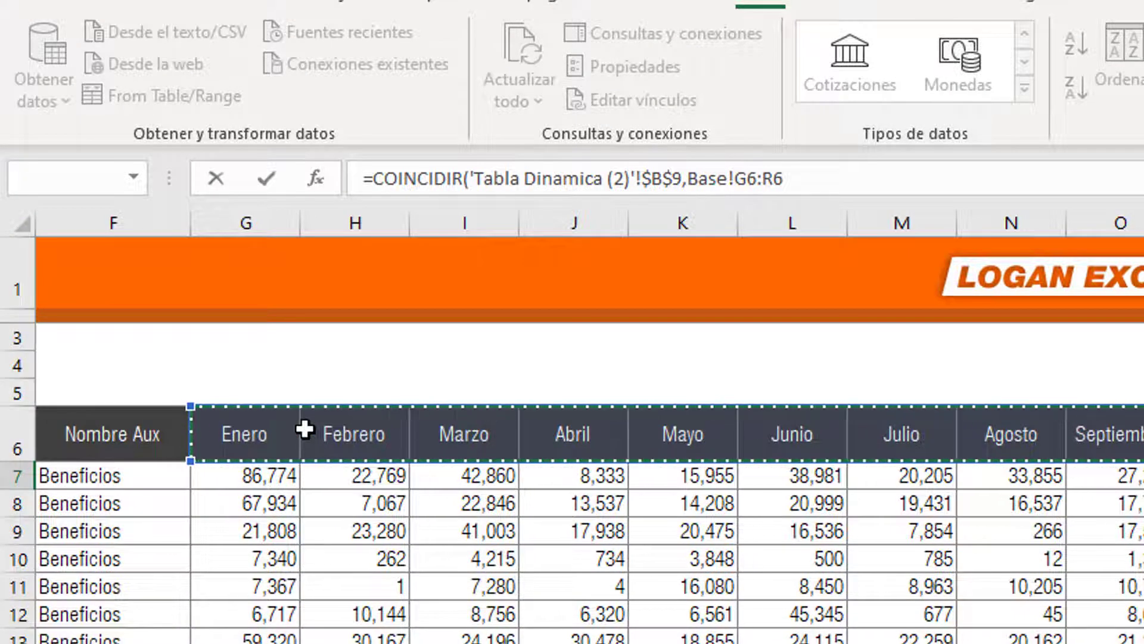
pyautogui.press('F4')
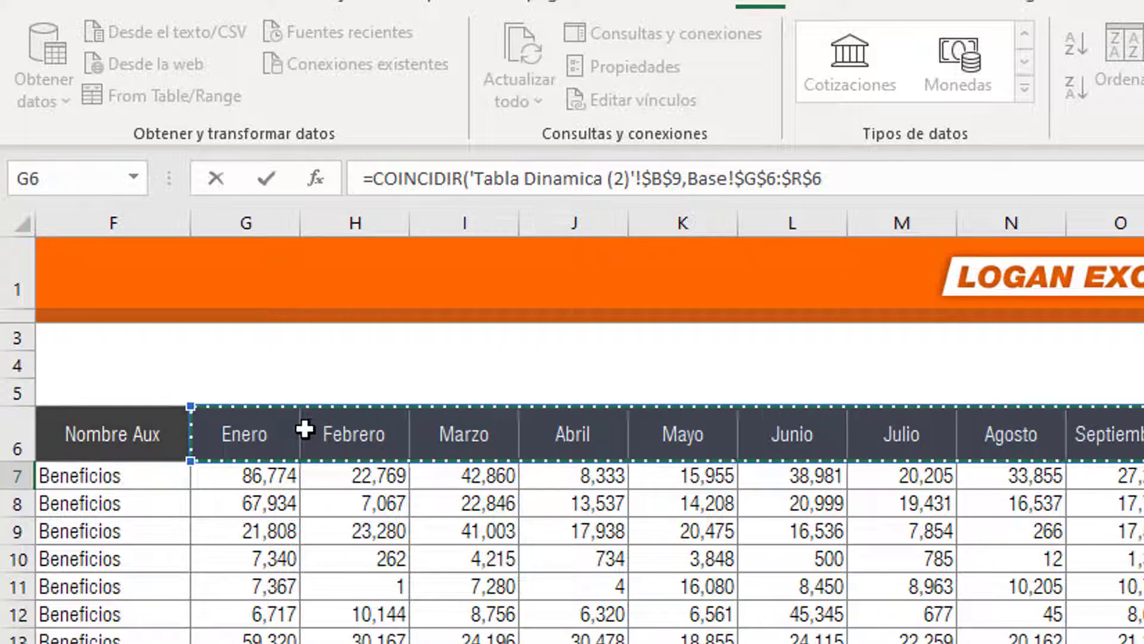
pyautogui.write(',')
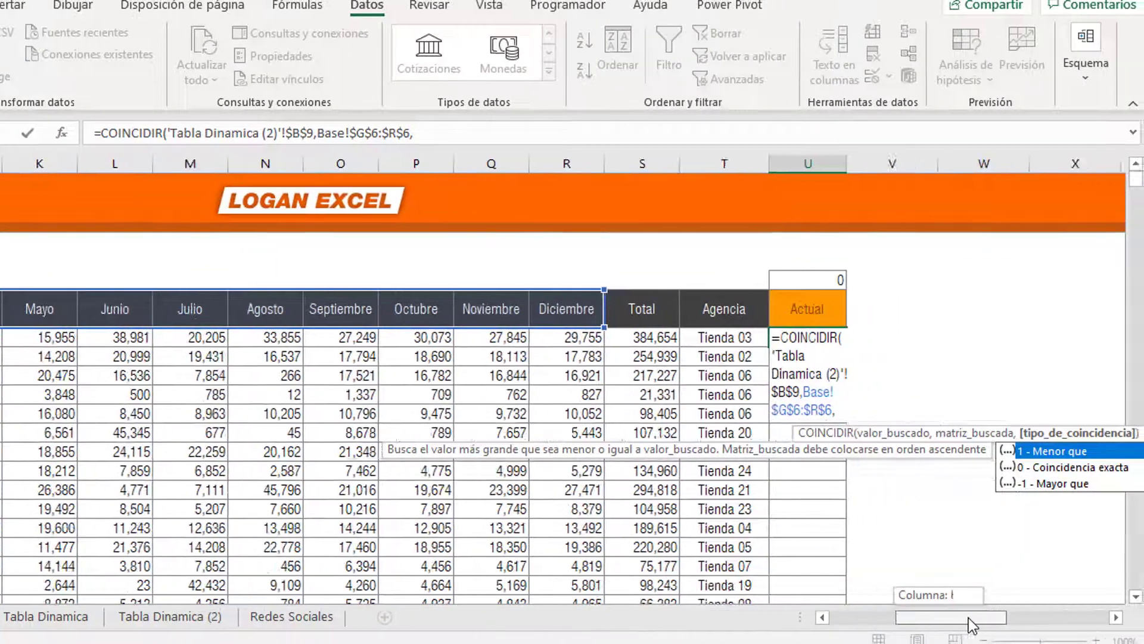
pyautogui.write('0')
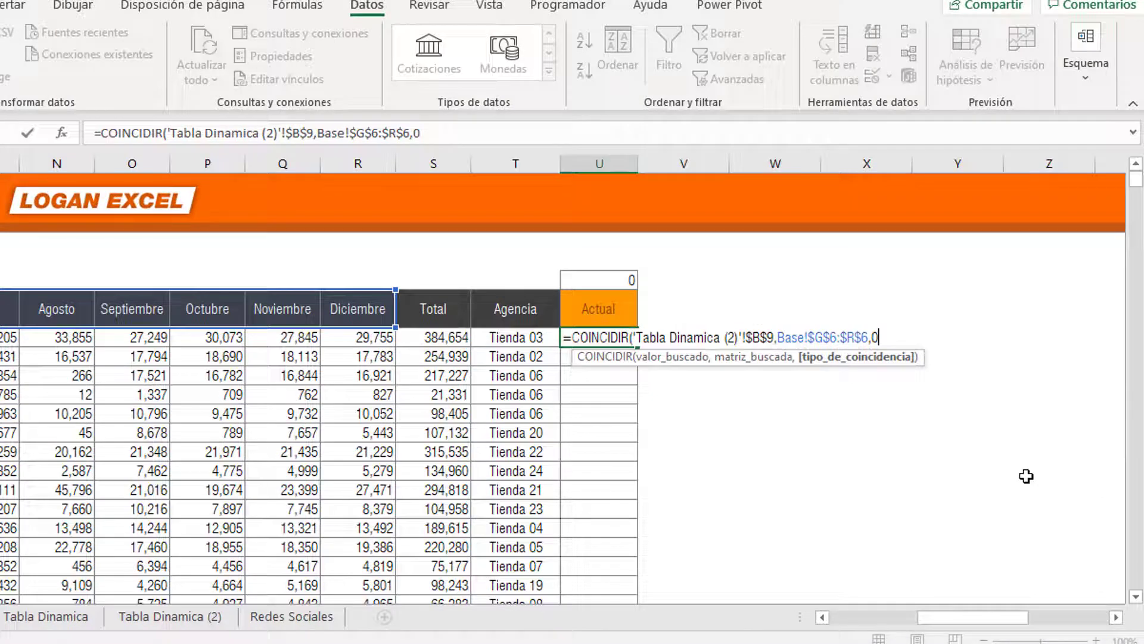
pyautogui.write(')')
pyautogui.press('Return')
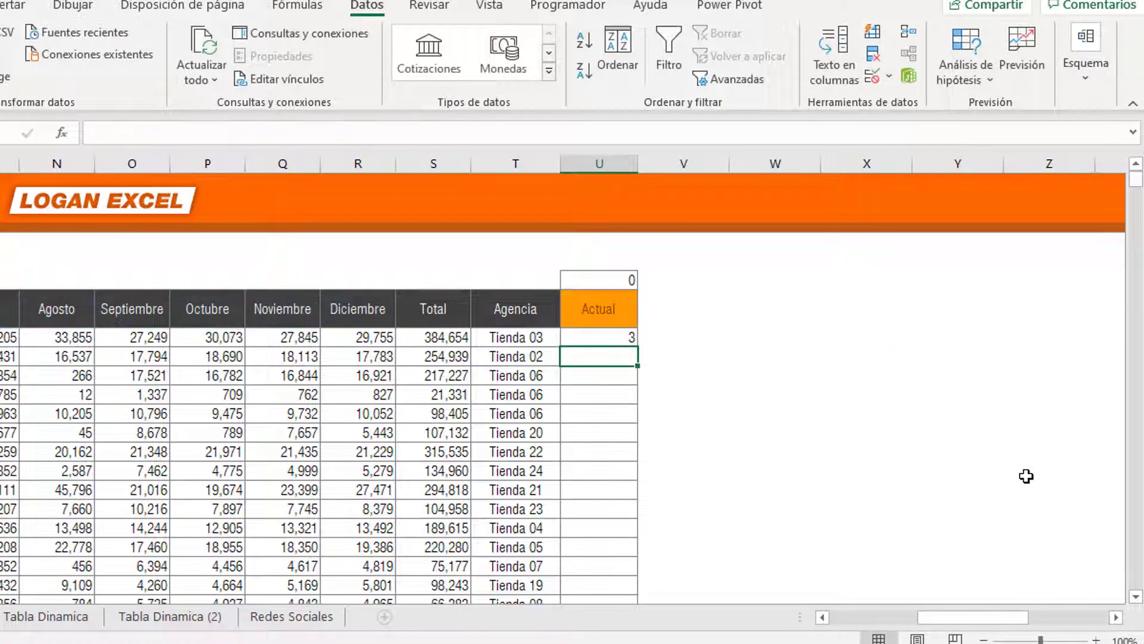
pyautogui.press('Up')
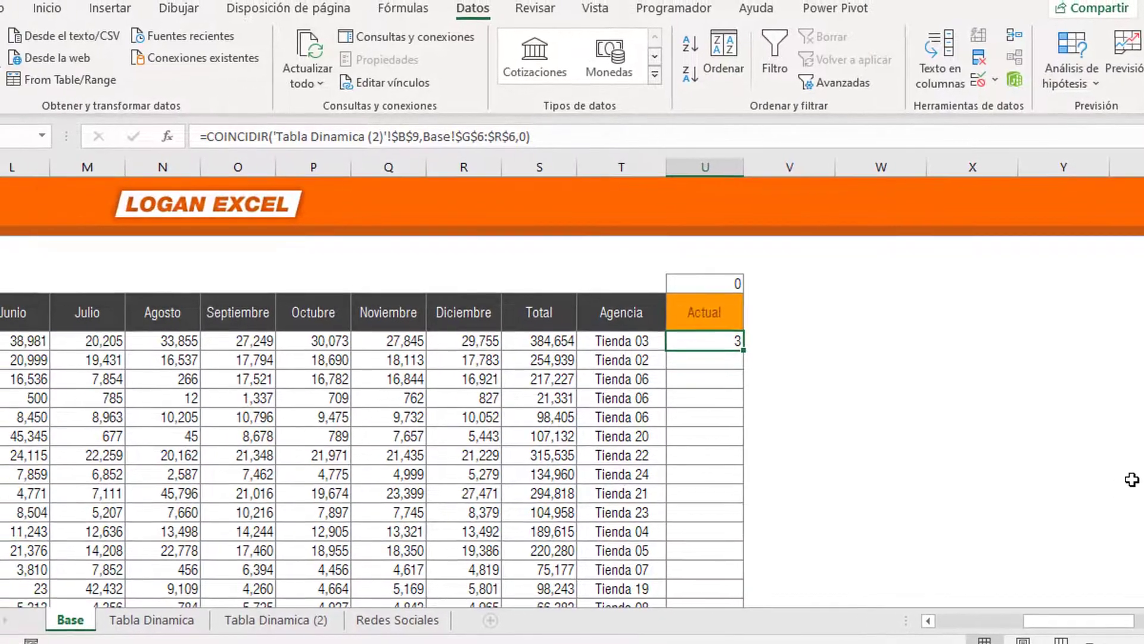
# Step: Begin wrapping U7's COINCIDIR formula inside an INDICE function
pyautogui.hotkey('ctrl', 'pagedown')
pyautogui.hotkey('ctrl', 'pagedown')
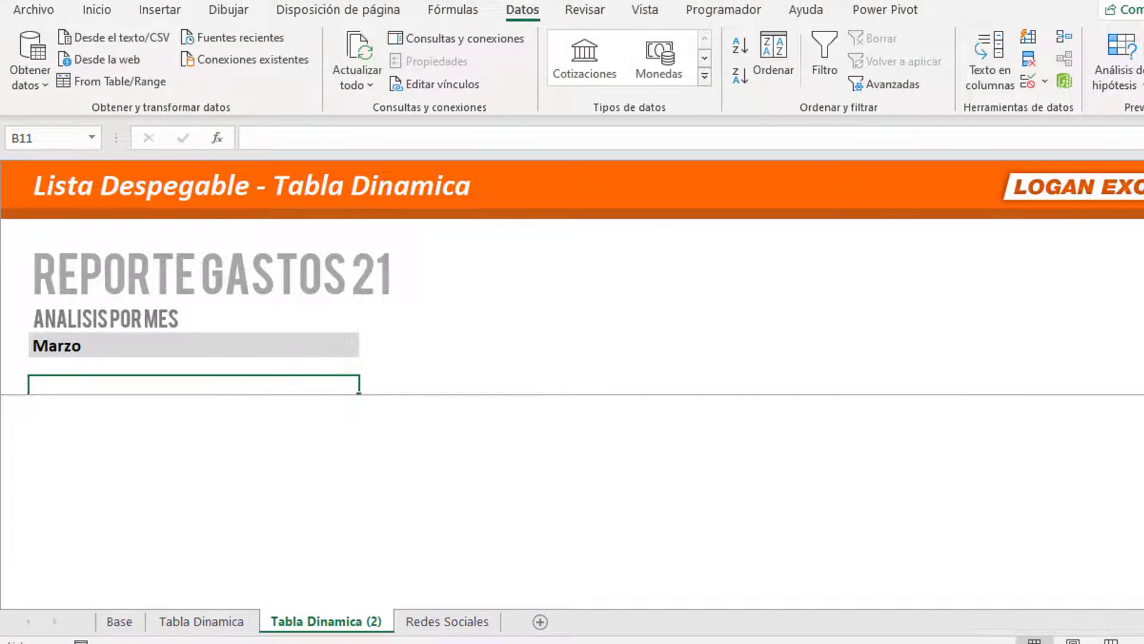
pyautogui.hotkey('ctrl', 'pageup')
pyautogui.hotkey('ctrl', 'pageup')
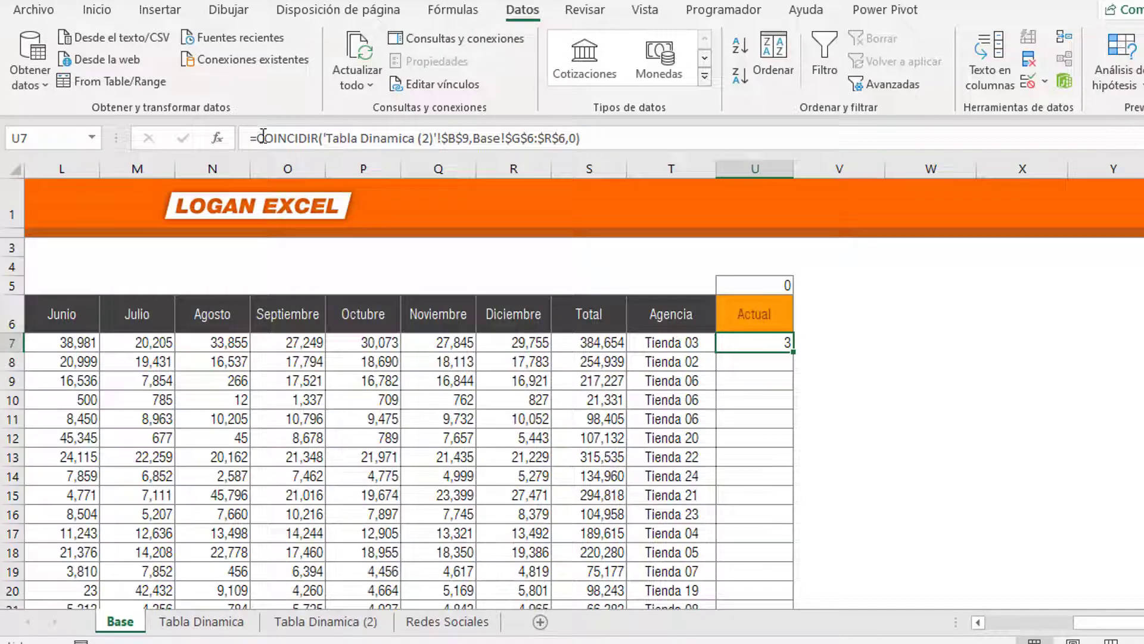
pyautogui.click(256, 138)
pyautogui.write('indi')
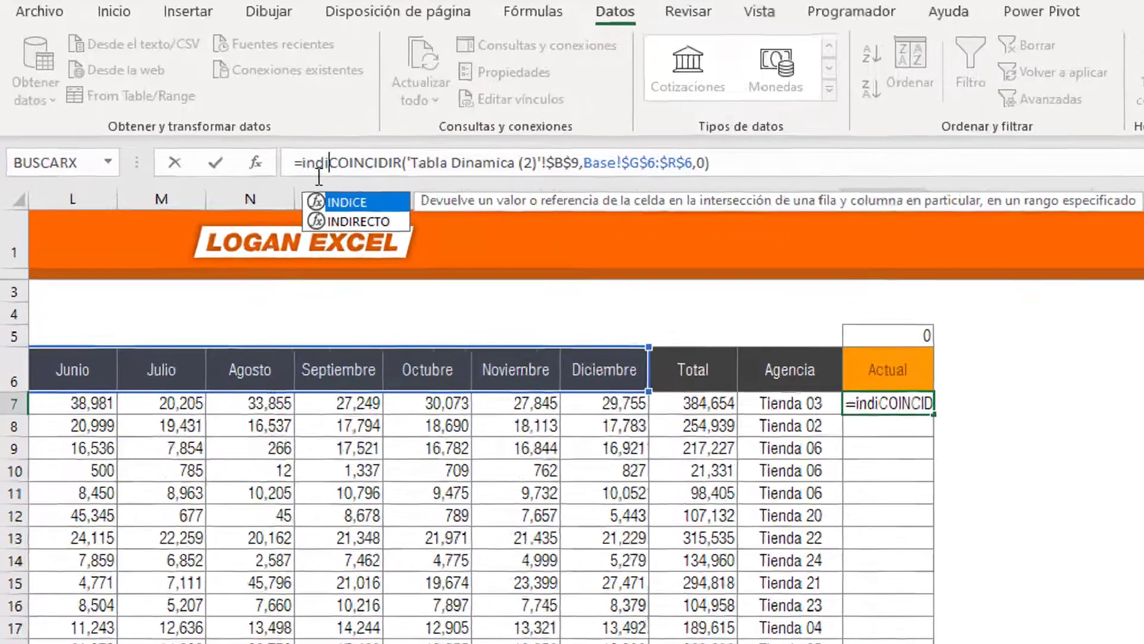
pyautogui.press('Tab')
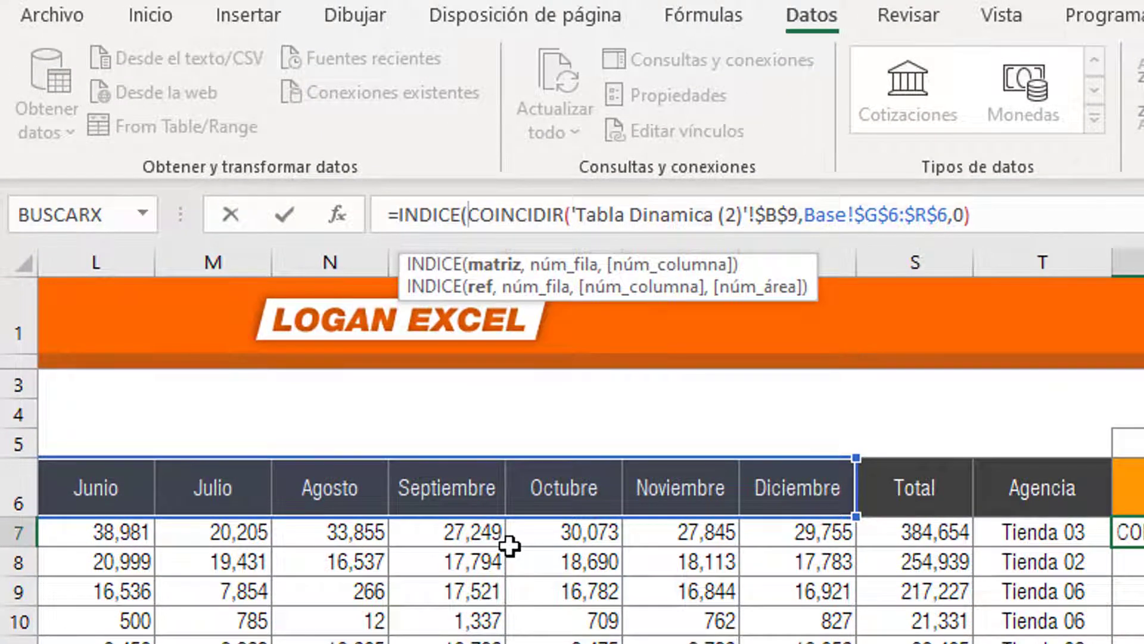
# Step: Give INDICE the row range G7:R7 and commit, returning Marzo's 42,860
pyautogui.click(510, 546)
pyautogui.hotkey('ctrl', 'Left')
pyautogui.press('Right')
pyautogui.press('Right')
pyautogui.press('Right')
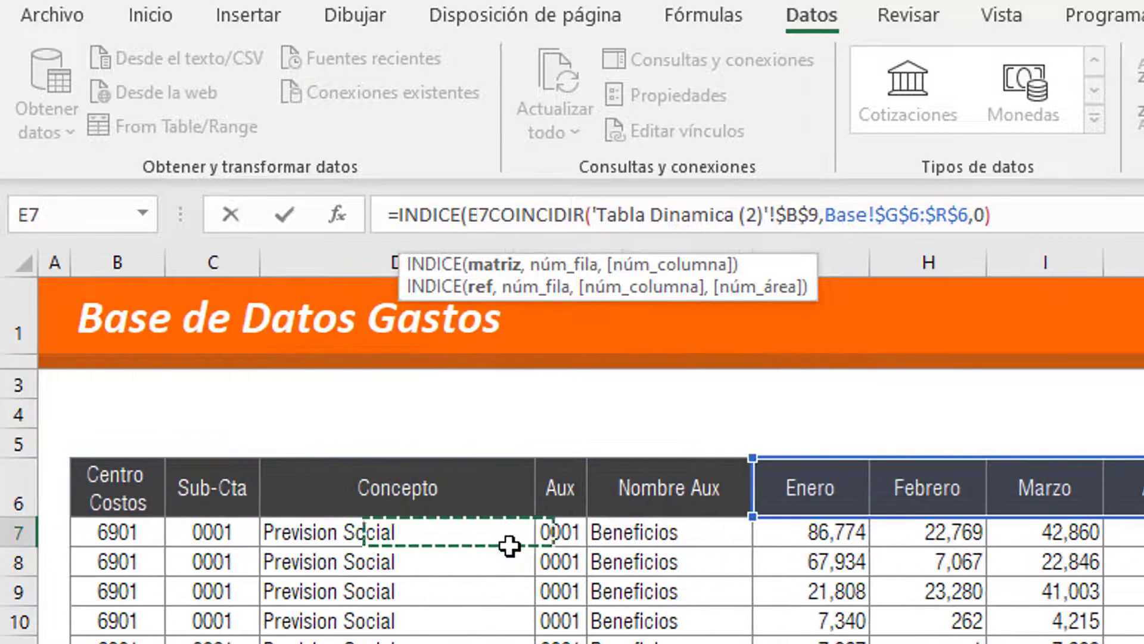
pyautogui.press('Right')
pyautogui.press('Right')
pyautogui.hotkey('ctrl', 'shift', 'Right')
pyautogui.hotkey('shift', 'Left')
pyautogui.hotkey('shift', 'Left')
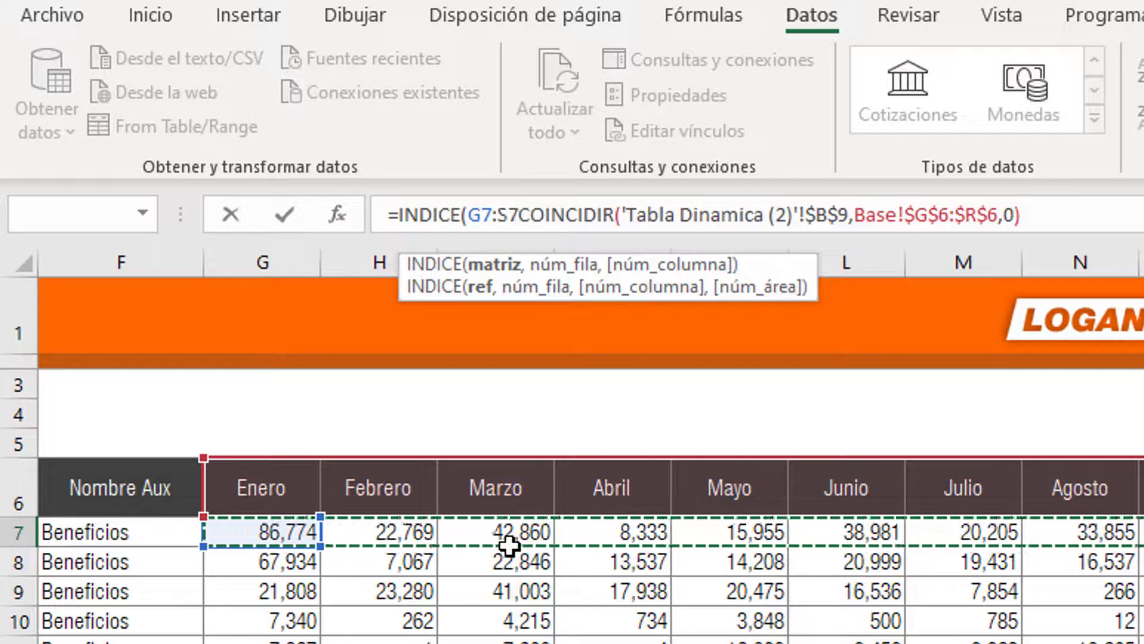
pyautogui.hotkey('shift', 'Left')
pyautogui.write(',')
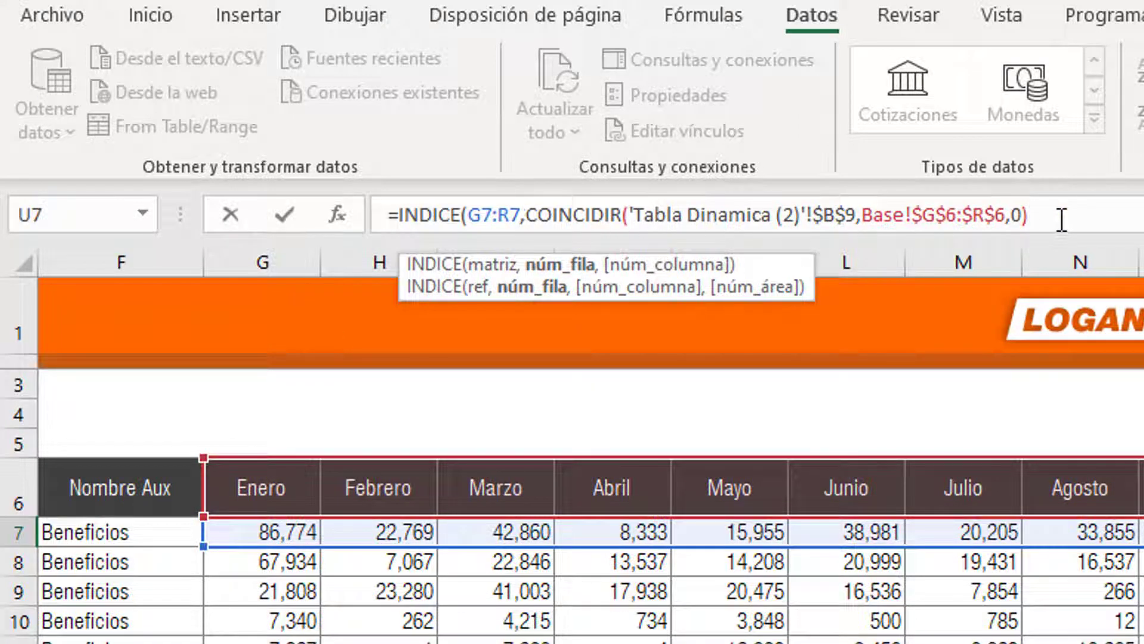
pyautogui.press('Tab')
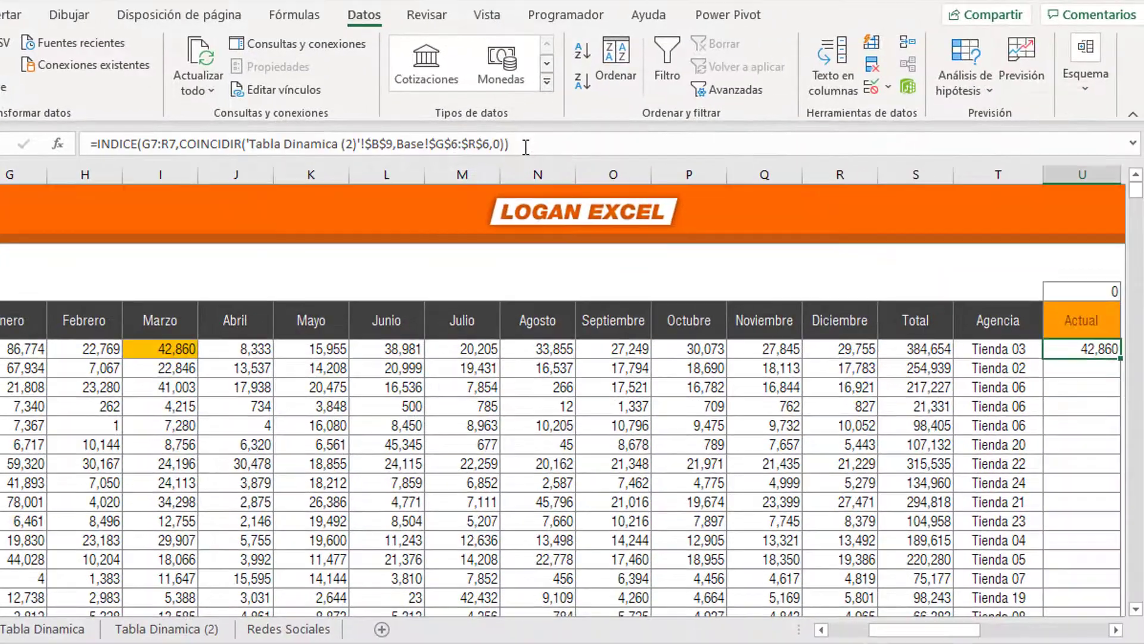
# Step: Review U7's formula, then select B9 on Tabla Dinamica (2)
pyautogui.press('Left')
pyautogui.press('F2')
pyautogui.press('Escape')
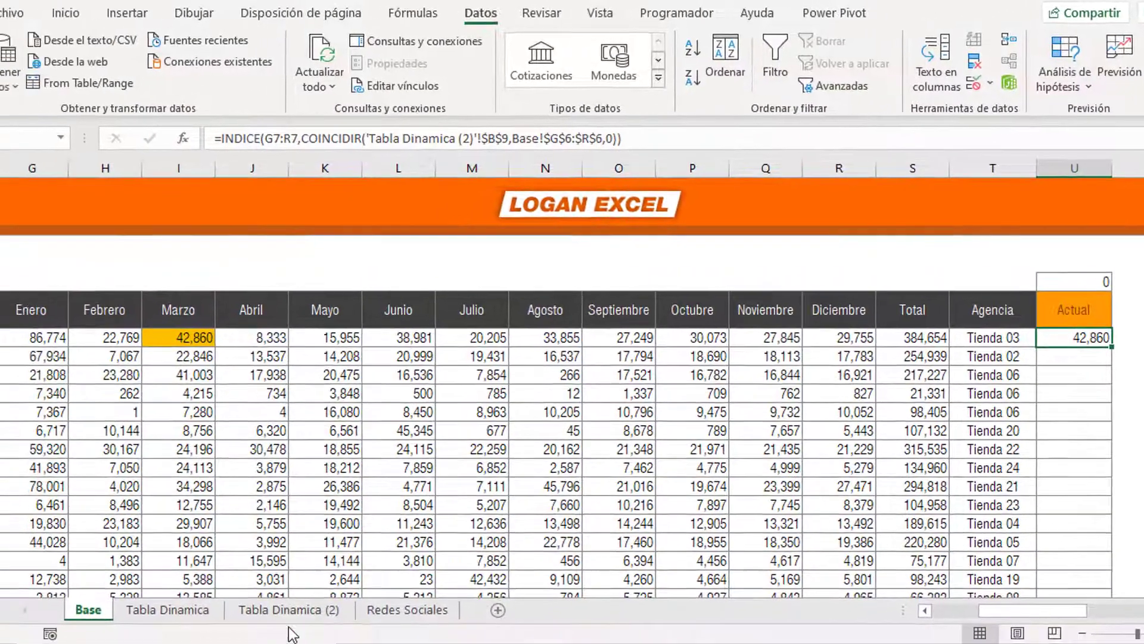
pyautogui.click(310, 603)
pyautogui.click(124, 338)
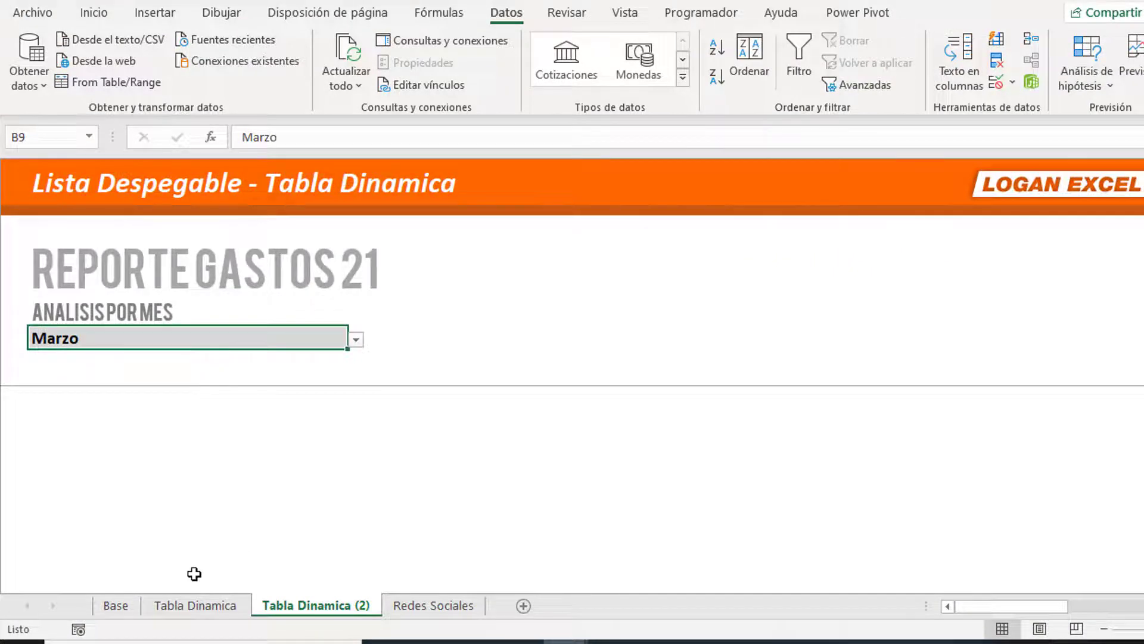
# Step: Fill the Actual formula from U7 down to U16 and compare with the Marzo values
pyautogui.click(117, 606)
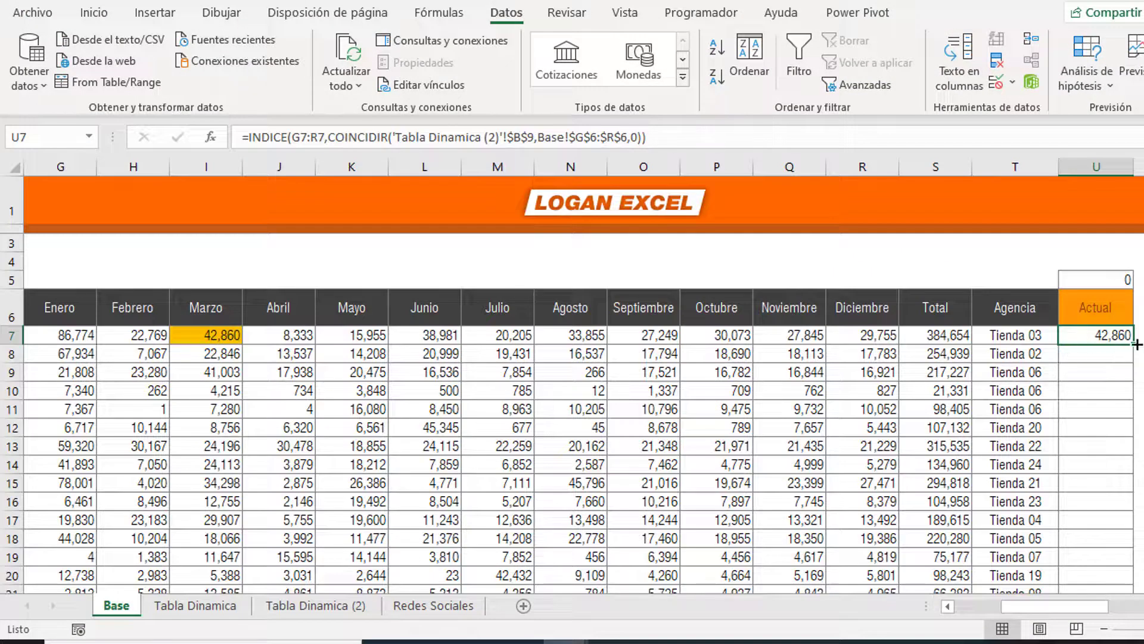
pyautogui.moveTo(1138, 345); pyautogui.dragTo(1129, 507)
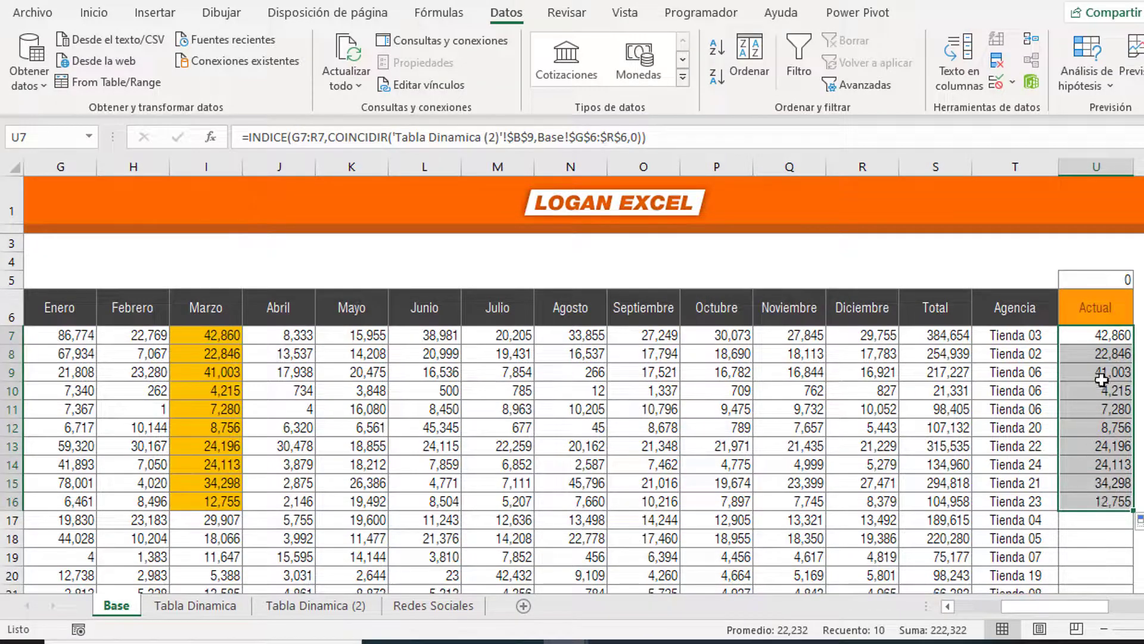
pyautogui.moveTo(209, 335); pyautogui.dragTo(215, 483)
# Step: Choose Julio from the B9 month dropdown on Tabla Dinamica (2)
pyautogui.click(316, 606)
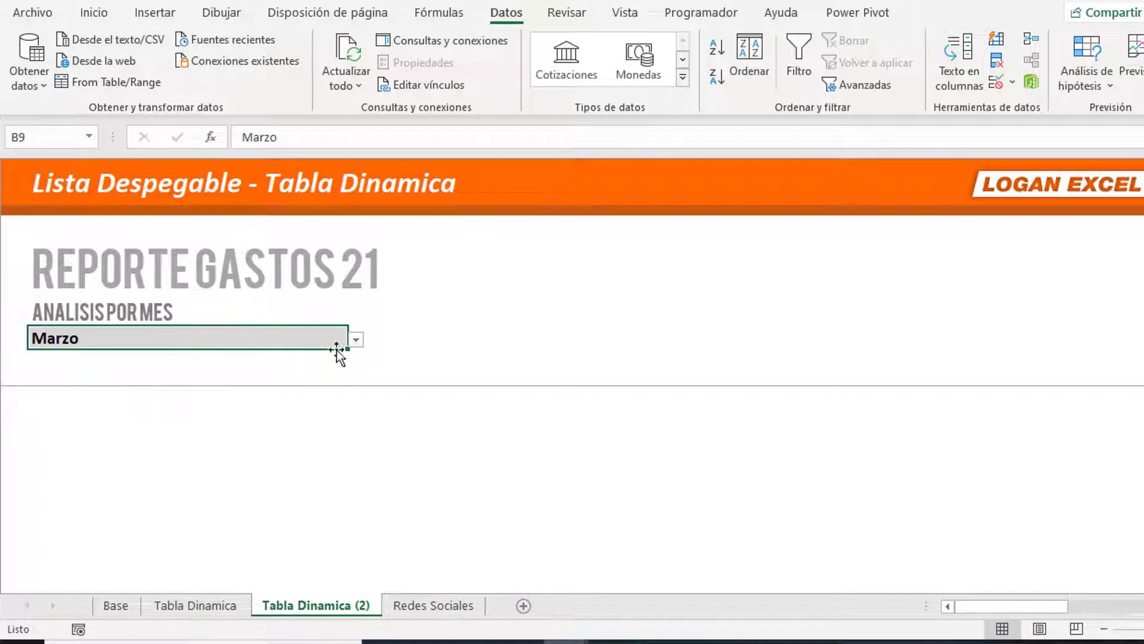
pyautogui.click(357, 340)
pyautogui.moveTo(355, 383); pyautogui.dragTo(355, 373)
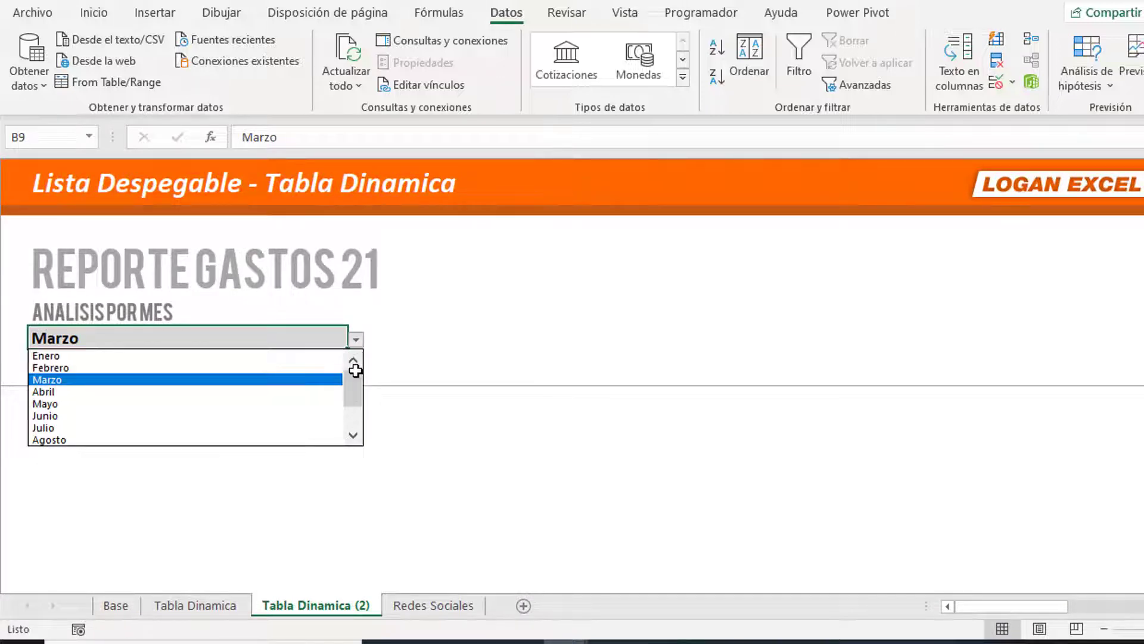
pyautogui.click(281, 427)
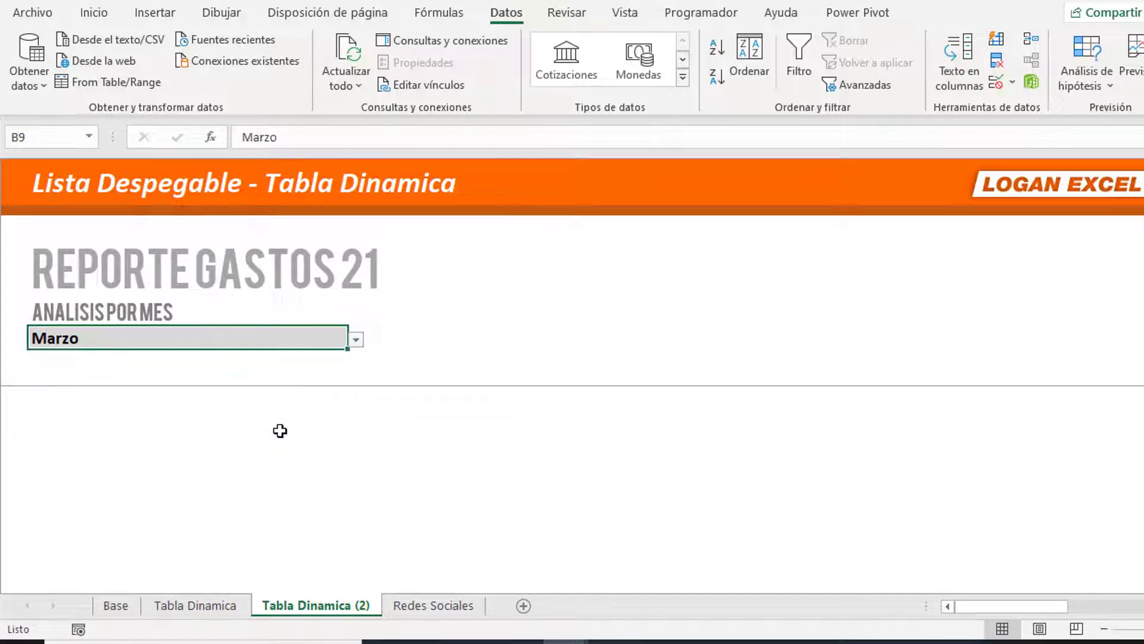
# Step: Back on Base, compare the Actual results with the Julio values 20,205 to 5,207
pyautogui.click(117, 606)
pyautogui.click(1064, 353)
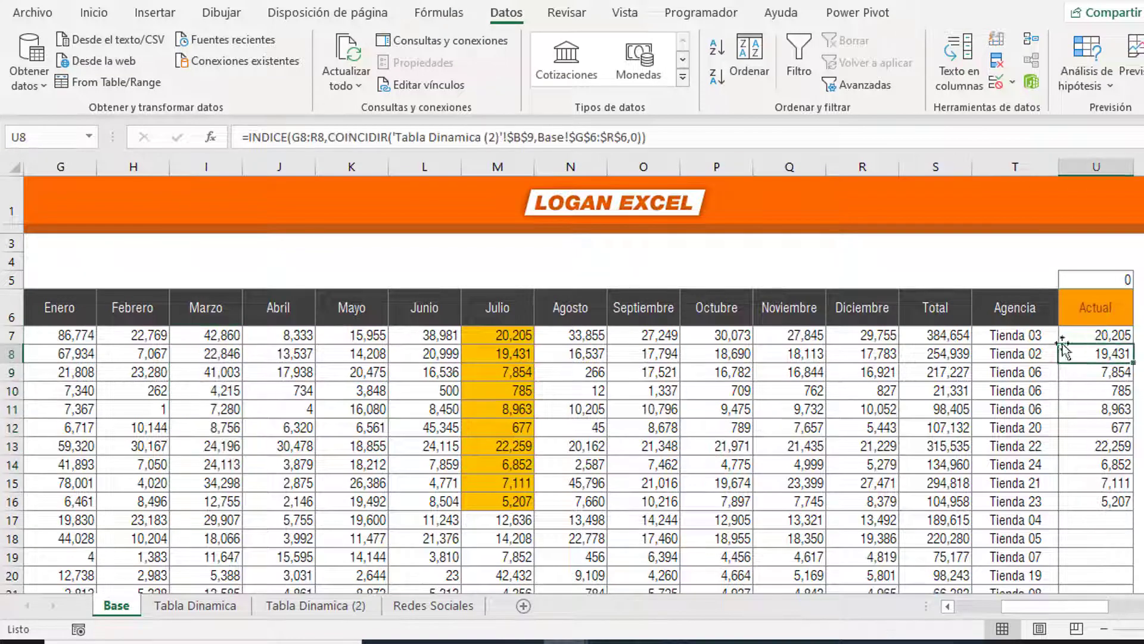
pyautogui.moveTo(525, 339); pyautogui.dragTo(518, 467)
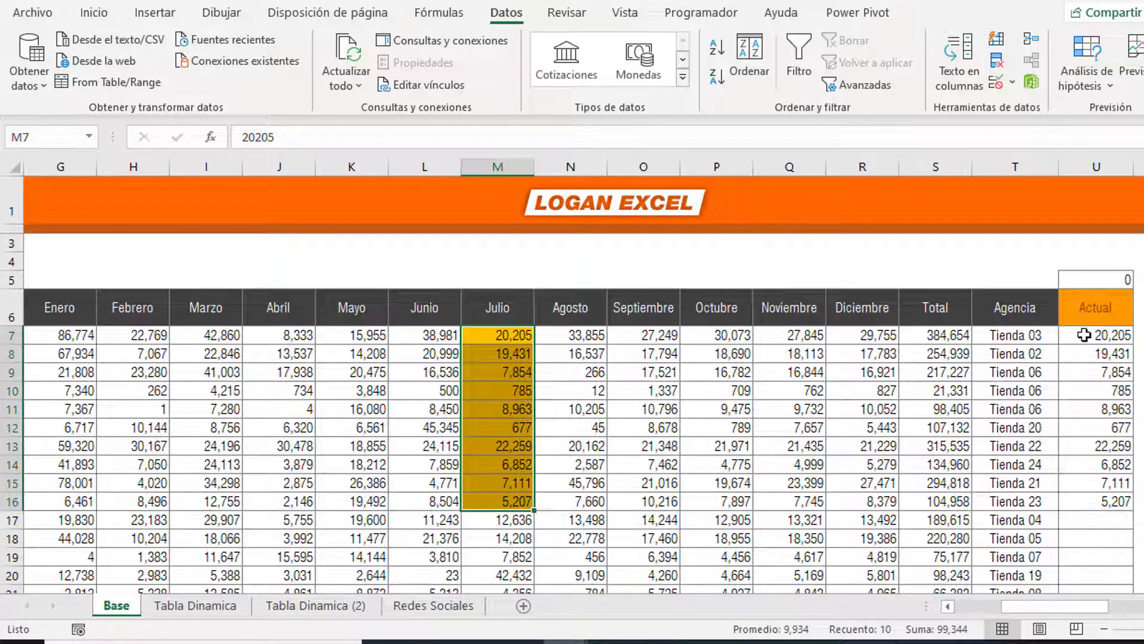
pyautogui.moveTo(1091, 335); pyautogui.dragTo(1091, 457)
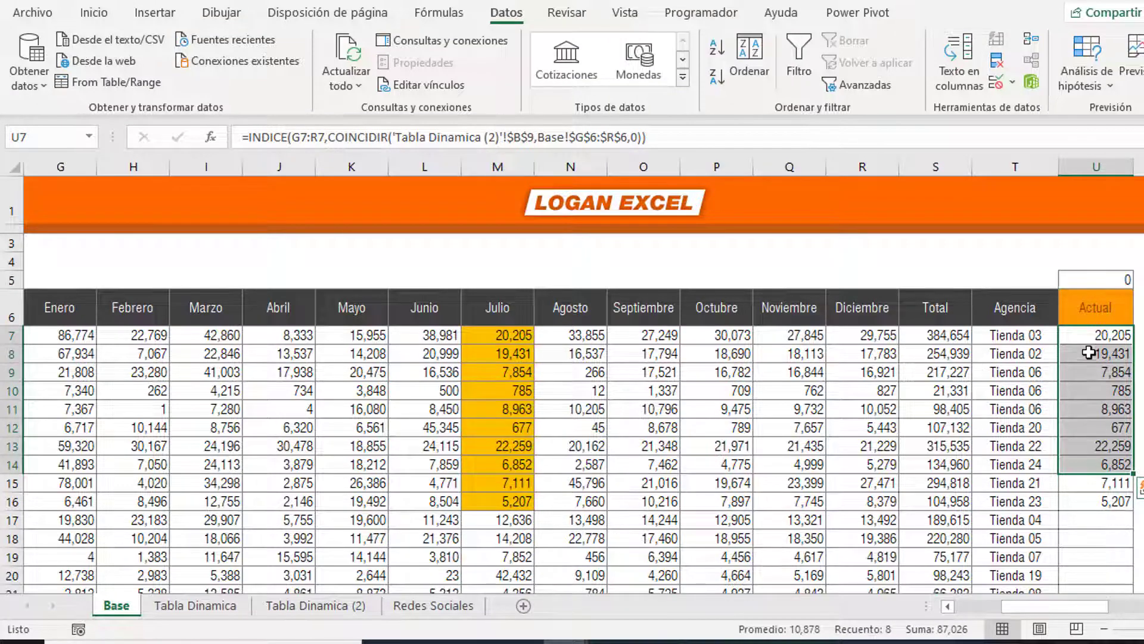
pyautogui.moveTo(1089, 353); pyautogui.dragTo(1112, 447)
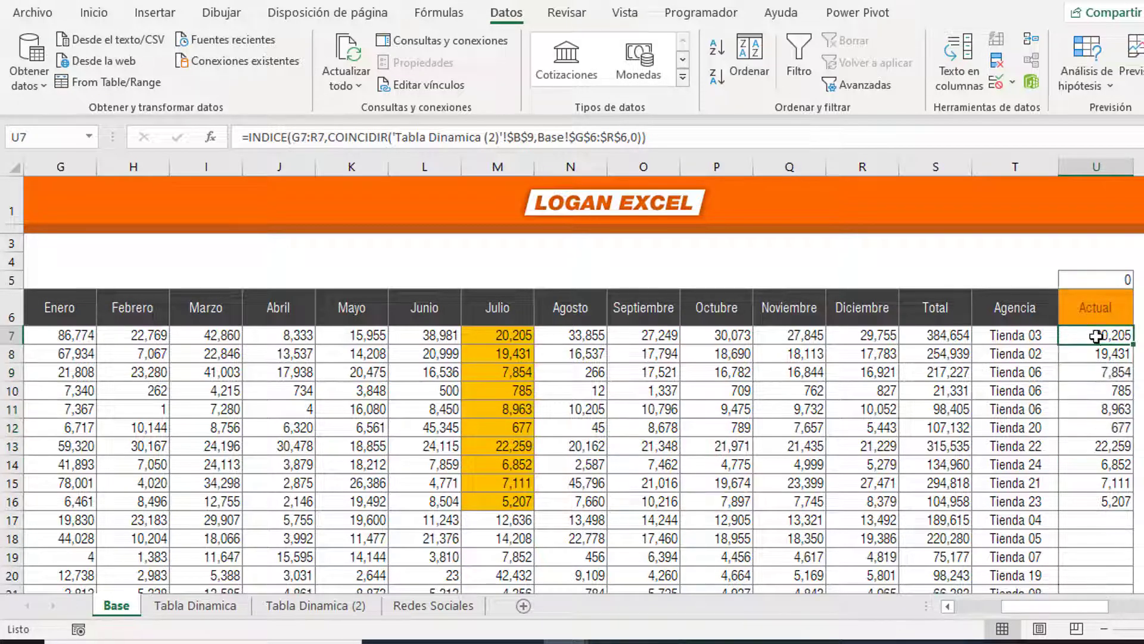
pyautogui.moveTo(1097, 335); pyautogui.dragTo(1100, 447)
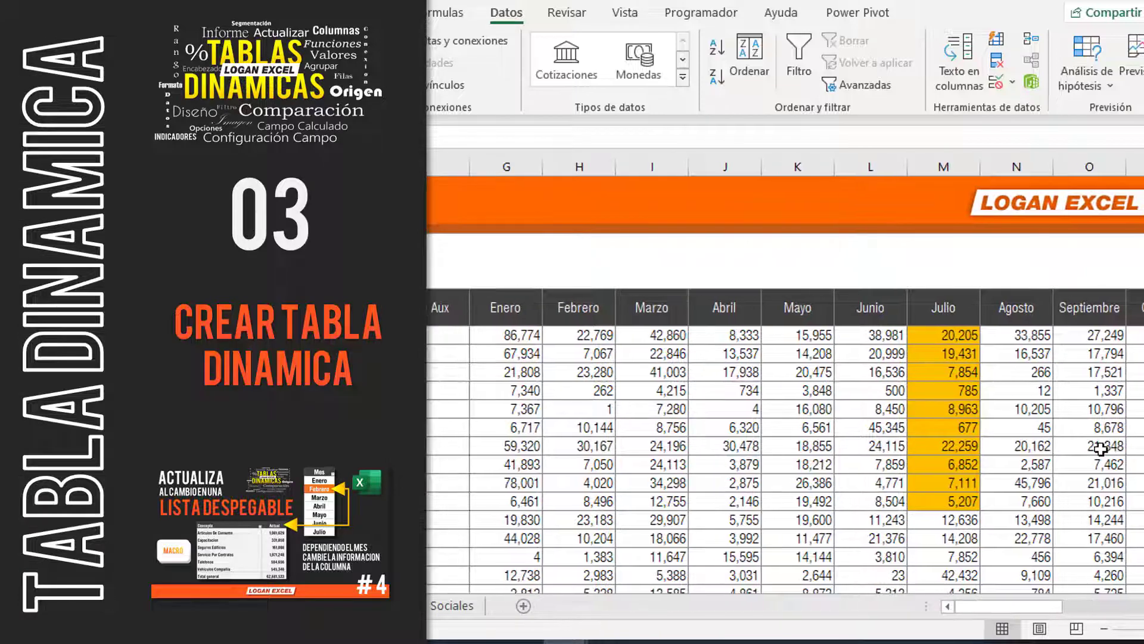
# Step: Create a pivot table from the full Base data range at 'Tabla Dinamica (2)'!$B$11
pyautogui.hotkey('ctrl', 'shift', 'End')
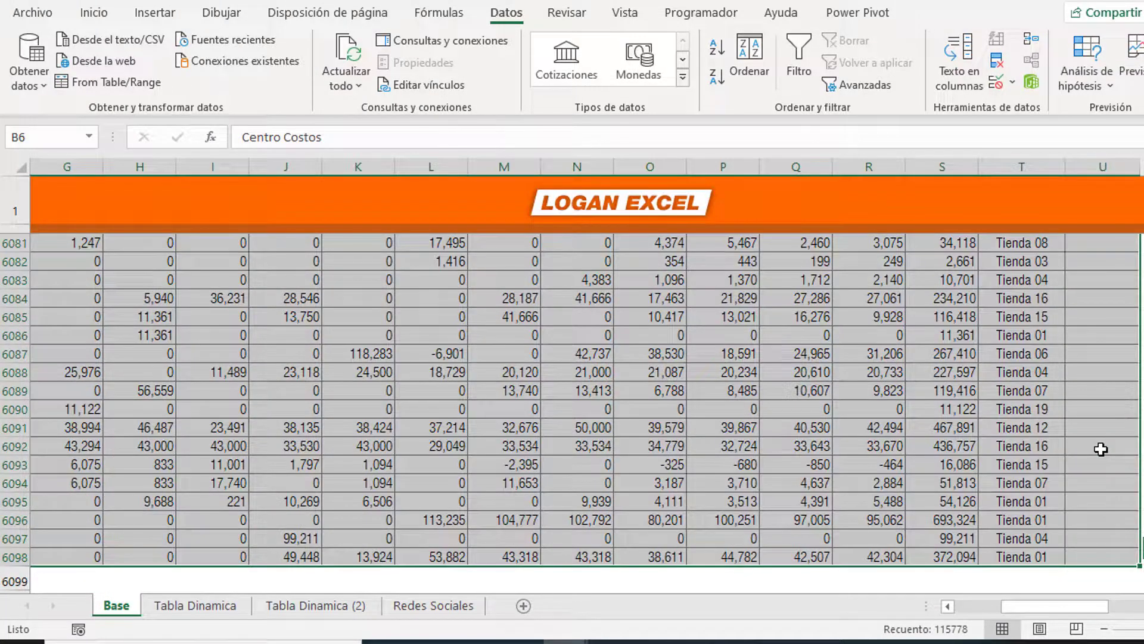
pyautogui.scroll(2, 1010, 496)
pyautogui.scroll(3, 856, 435)
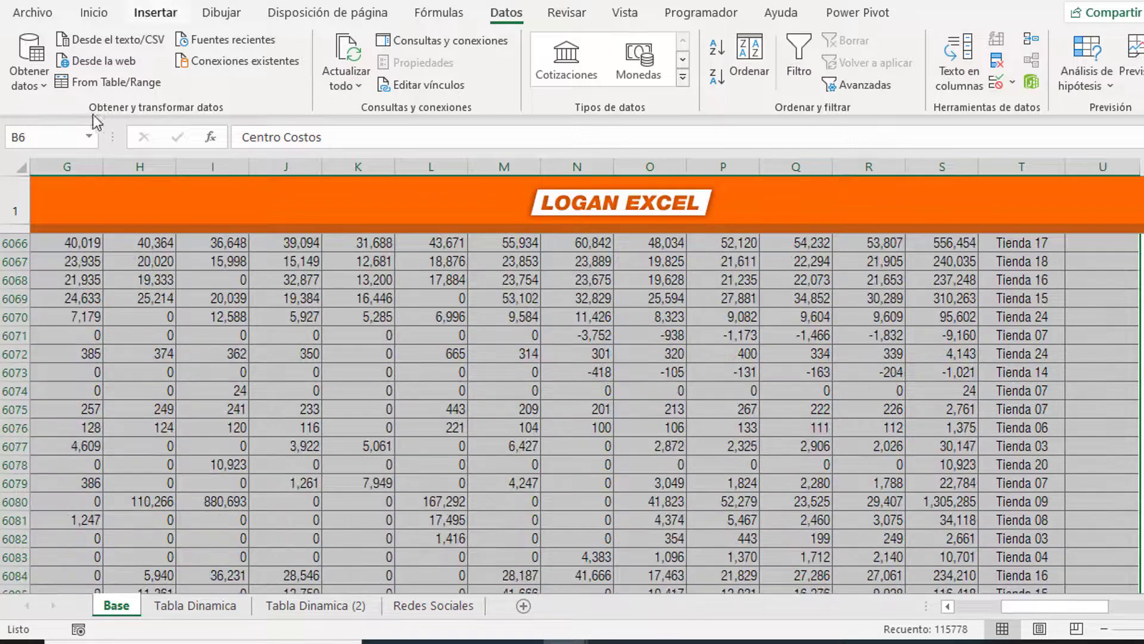
pyautogui.click(33, 54)
pyautogui.click(503, 463)
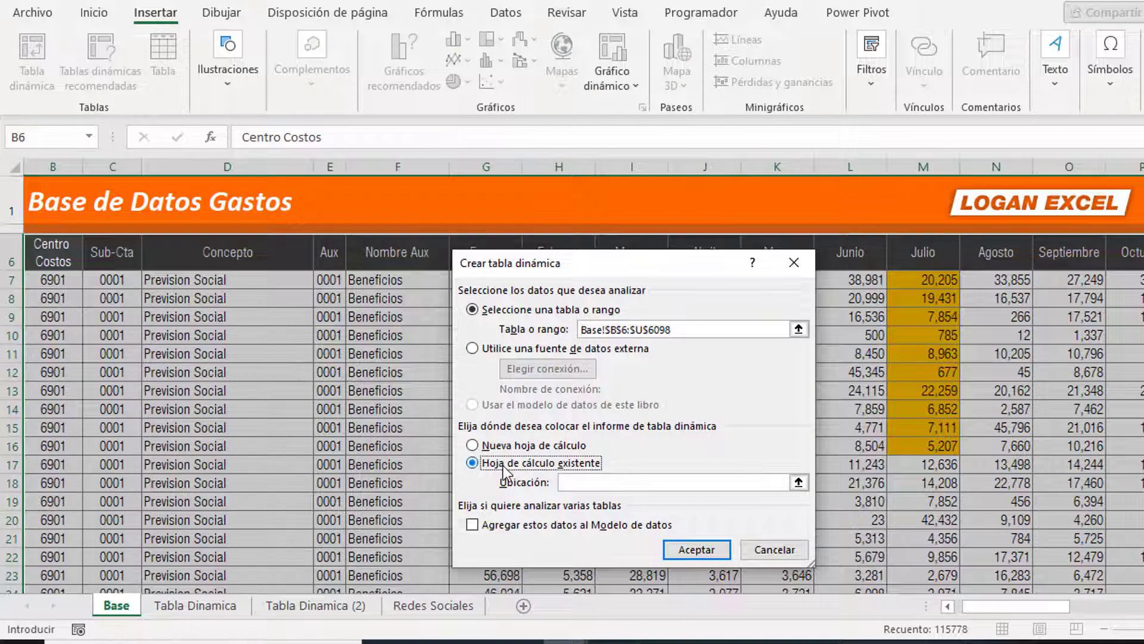
pyautogui.click(597, 486)
pyautogui.click(316, 606)
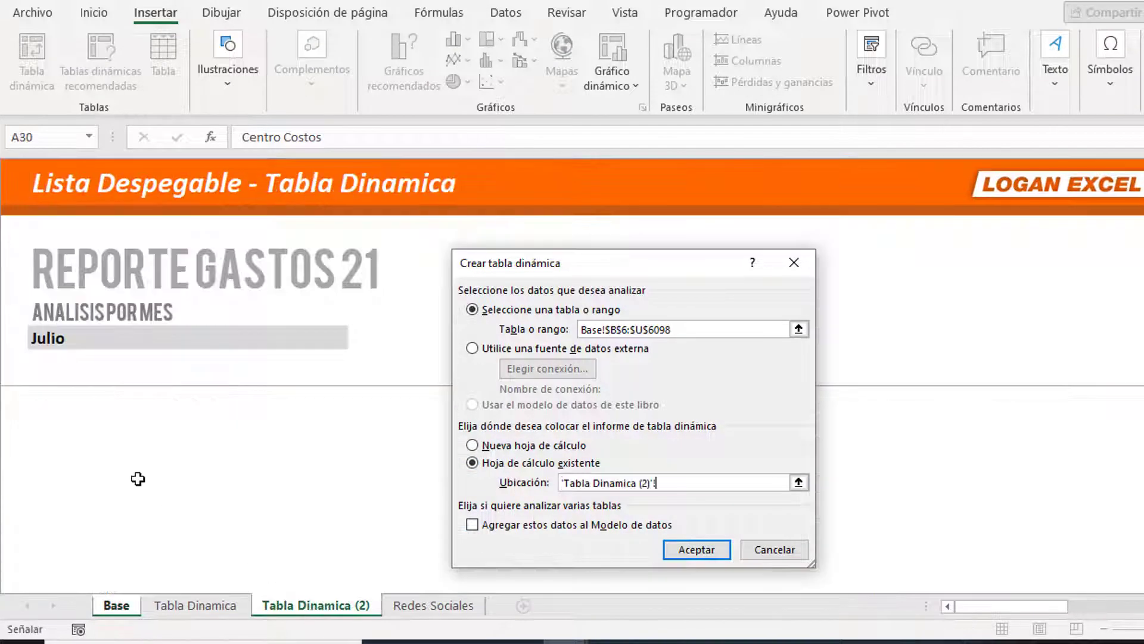
pyautogui.click(68, 376)
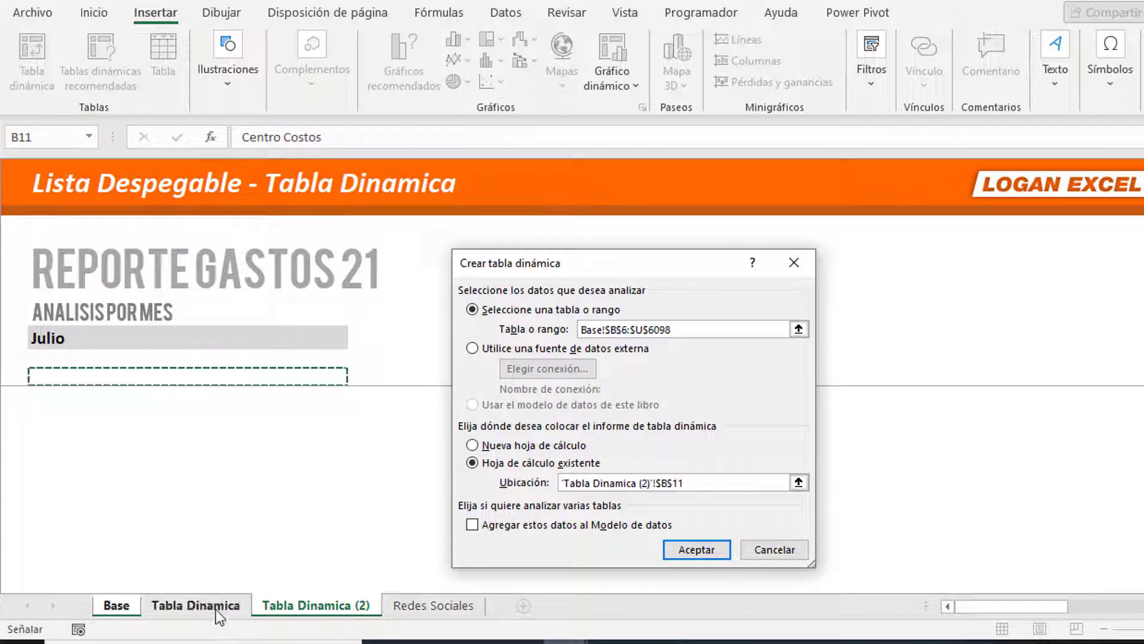
pyautogui.click(684, 549)
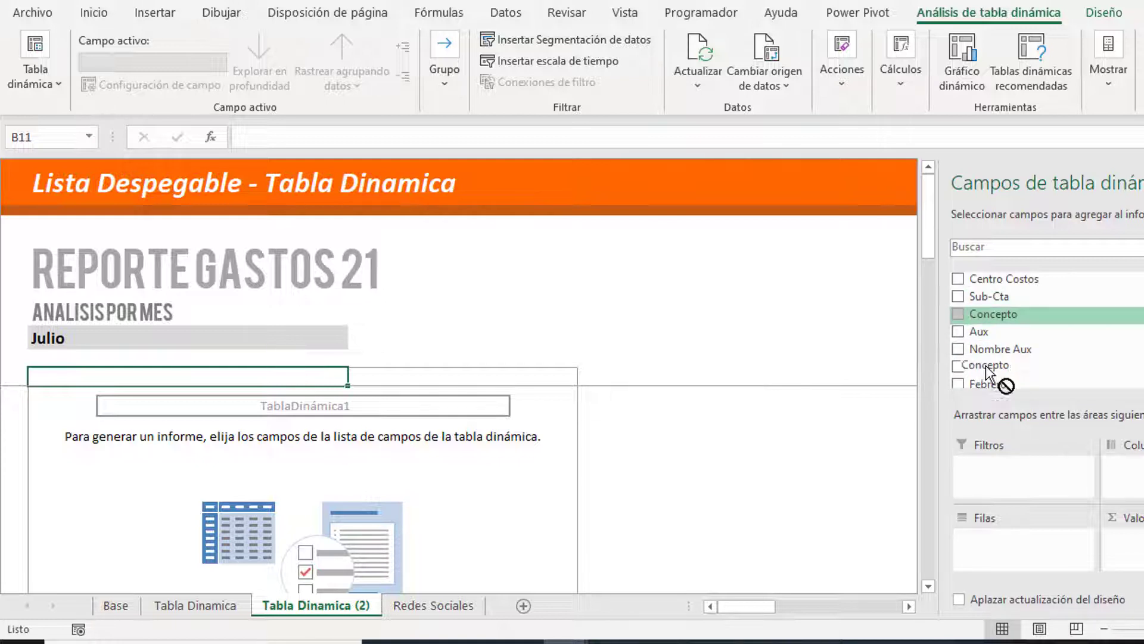
# Step: Add Concepto to the pivot table's Filas area
pyautogui.moveTo(985, 366); pyautogui.dragTo(1024, 535)
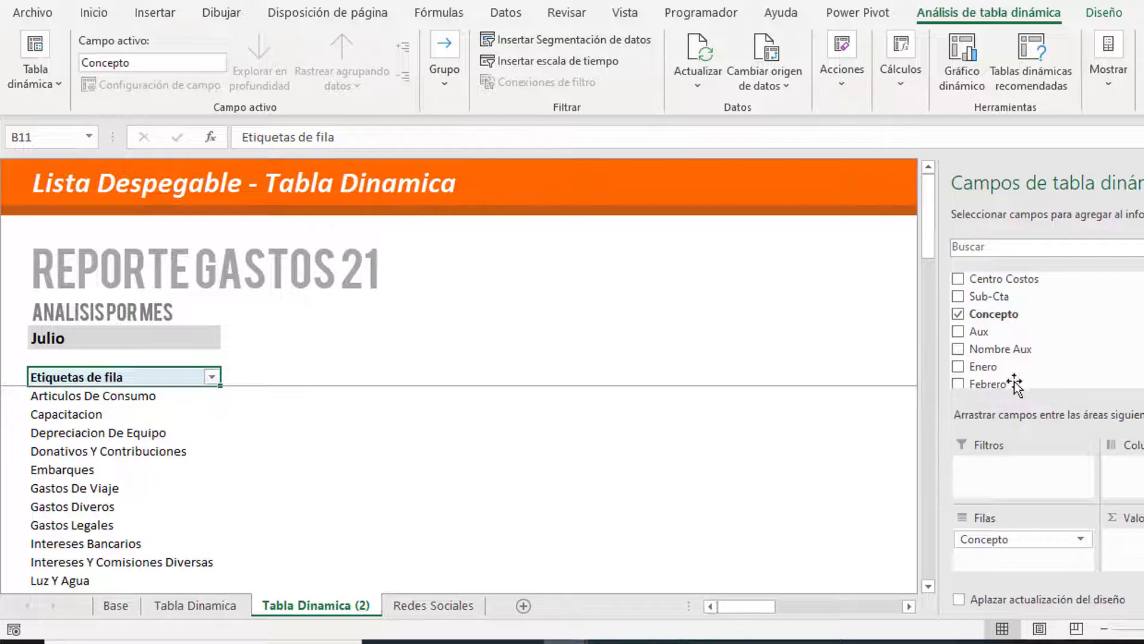
pyautogui.scroll(-1, 1015, 384)
pyautogui.scroll(-4, 232, 466)
pyautogui.scroll(-3, 226, 467)
pyautogui.scroll(3, 225, 471)
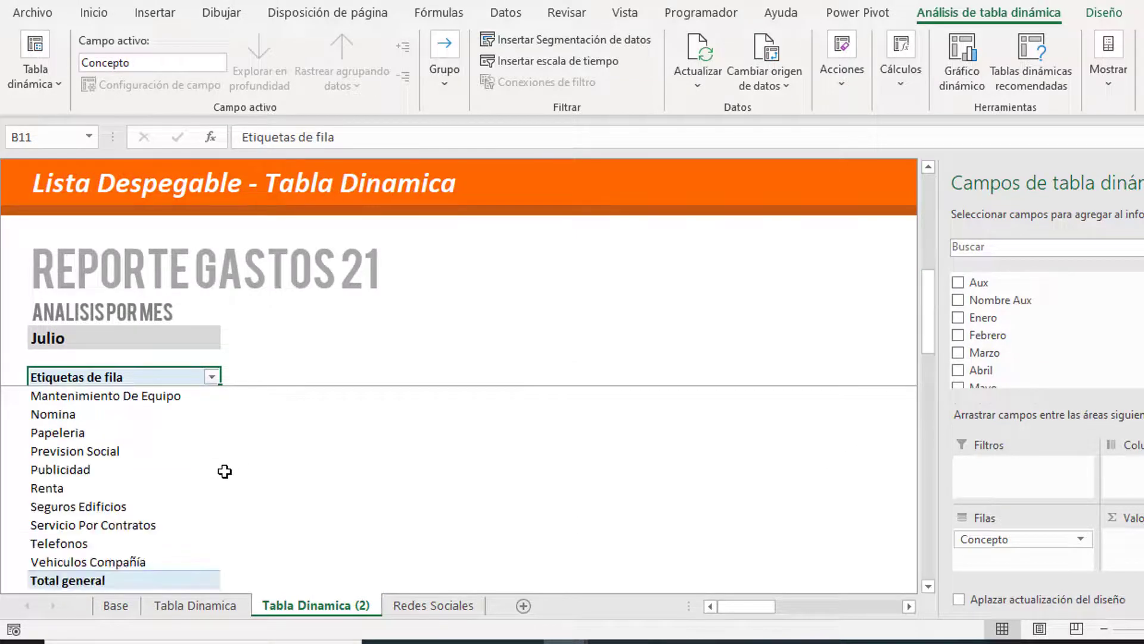
pyautogui.scroll(4, 225, 471)
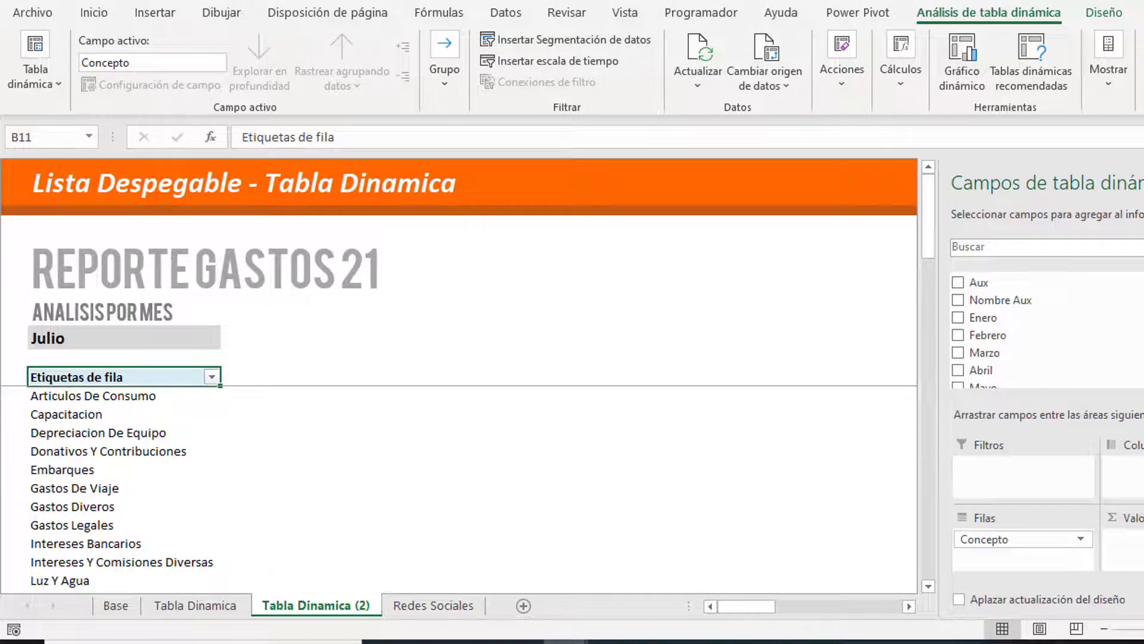
pyautogui.scroll(-4, 1013, 334)
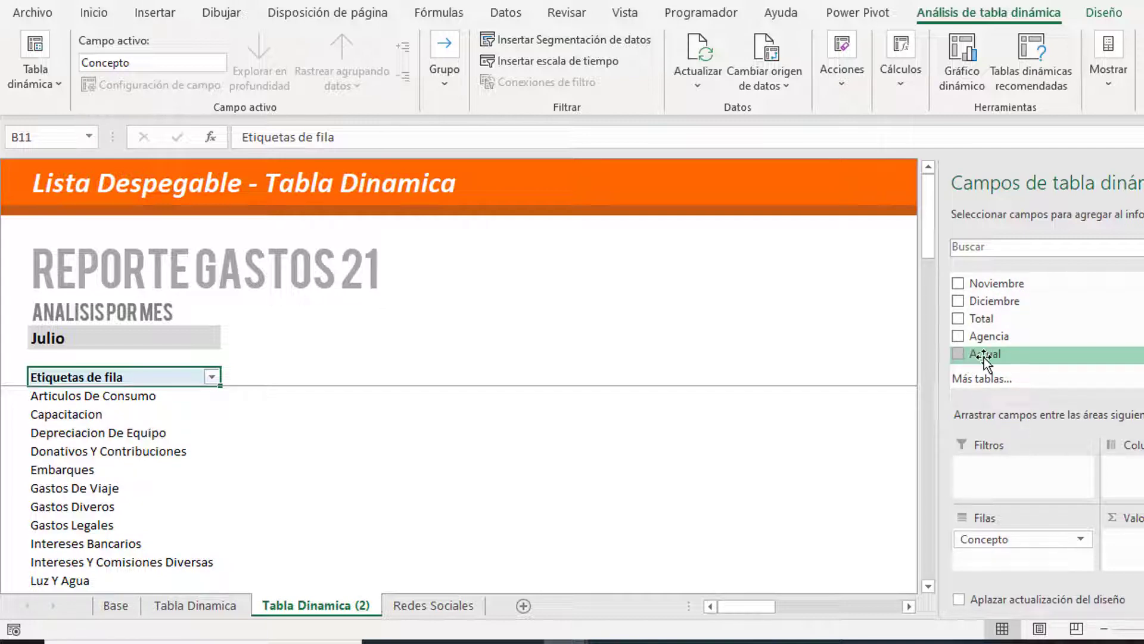
# Step: On Base, copy the INDICE lookup formula from U9
pyautogui.click(116, 606)
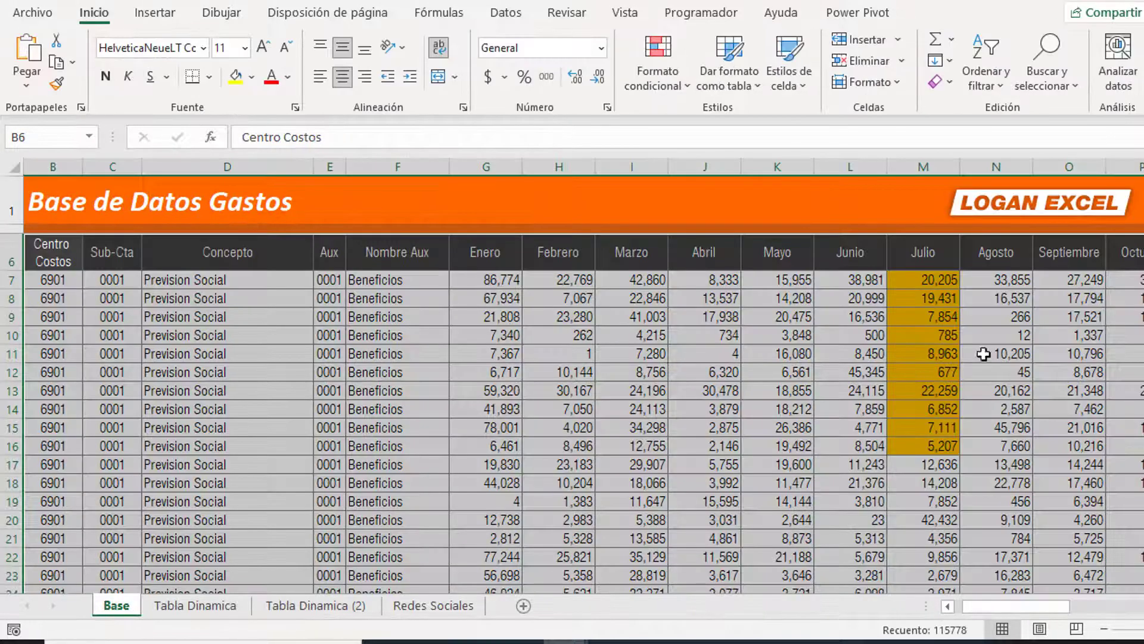
pyautogui.click(1041, 268)
pyautogui.hotkey('ctrl', 'Right')
pyautogui.press('Right')
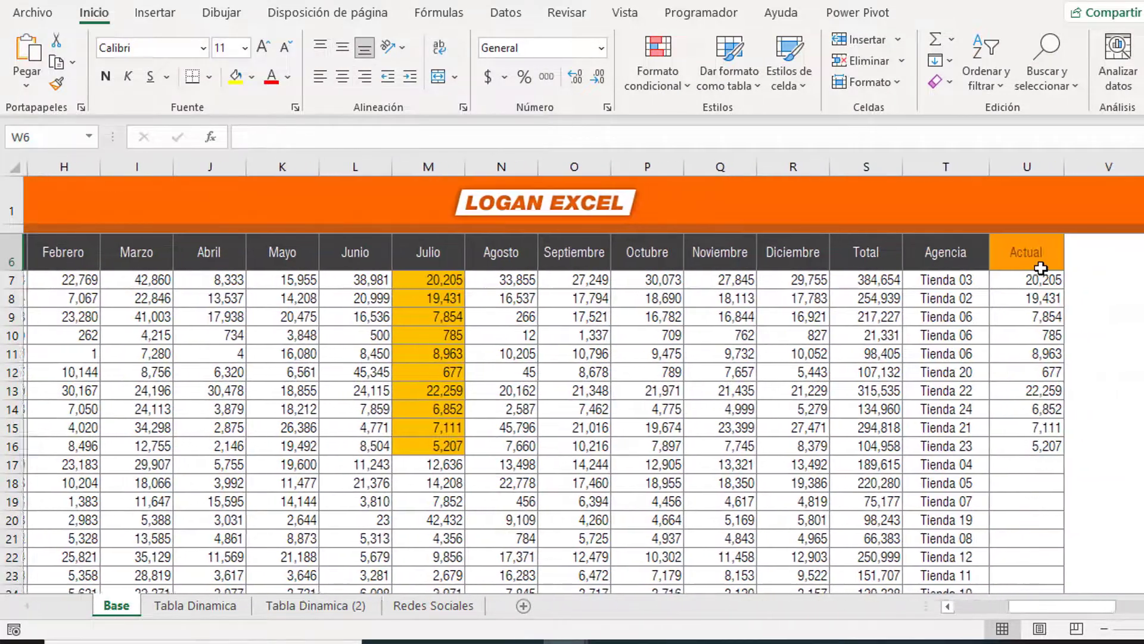
pyautogui.press('Left')
pyautogui.press('Left')
pyautogui.press('Down')
pyautogui.press('Down')
pyautogui.press('Right')
pyautogui.press('Down')
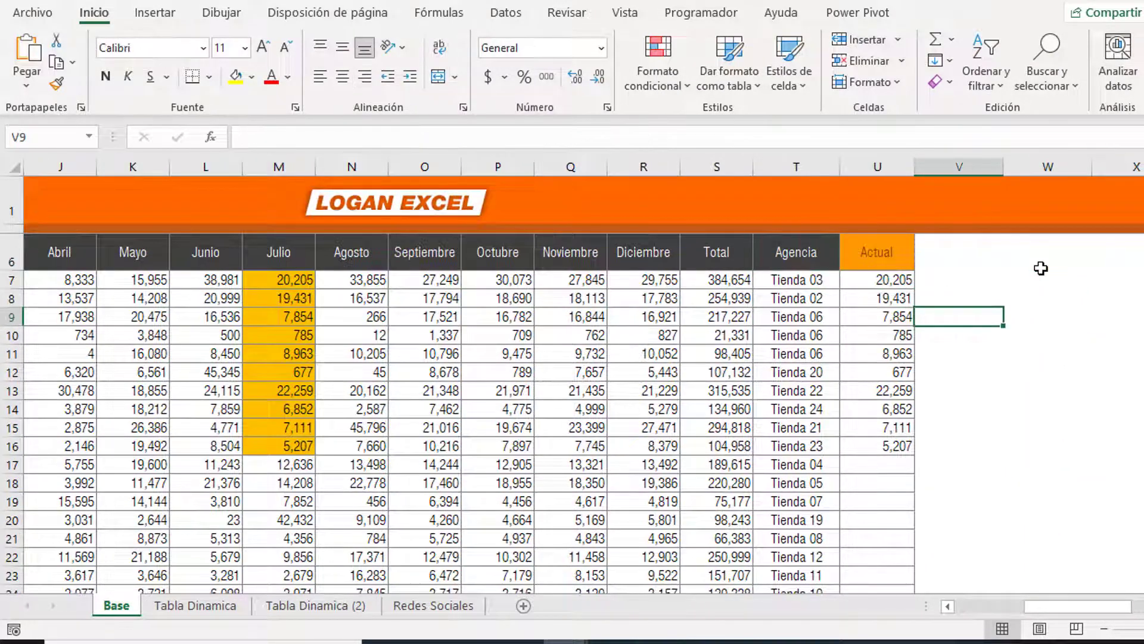
pyautogui.hotkey('ctrl', 'c')
# Step: Paste the formula down column U to the end of the data
pyautogui.press('Left')
pyautogui.hotkey('ctrl', 'Down')
pyautogui.press('Right')
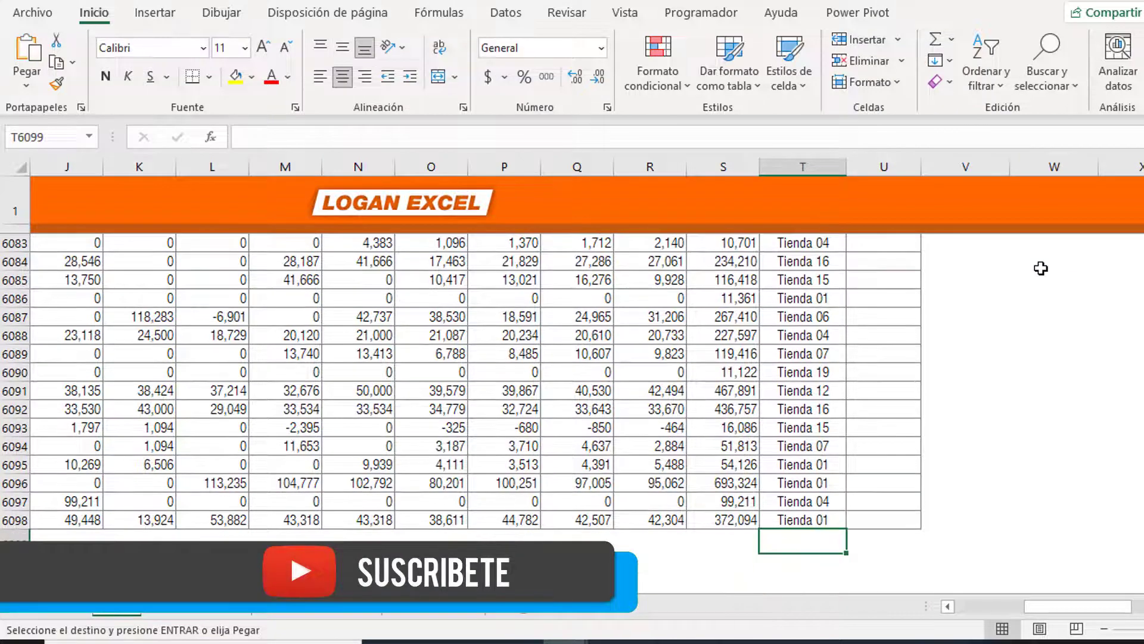
pyautogui.hotkey('ctrl', 'shift', 'Up')
pyautogui.hotkey('shift', 'Up')
pyautogui.hotkey('ctrl', 'v')
# Step: Check the filled Actual column, then return to Tabla Dinamica (2)
pyautogui.scroll(4, 899, 396)
pyautogui.click(894, 354)
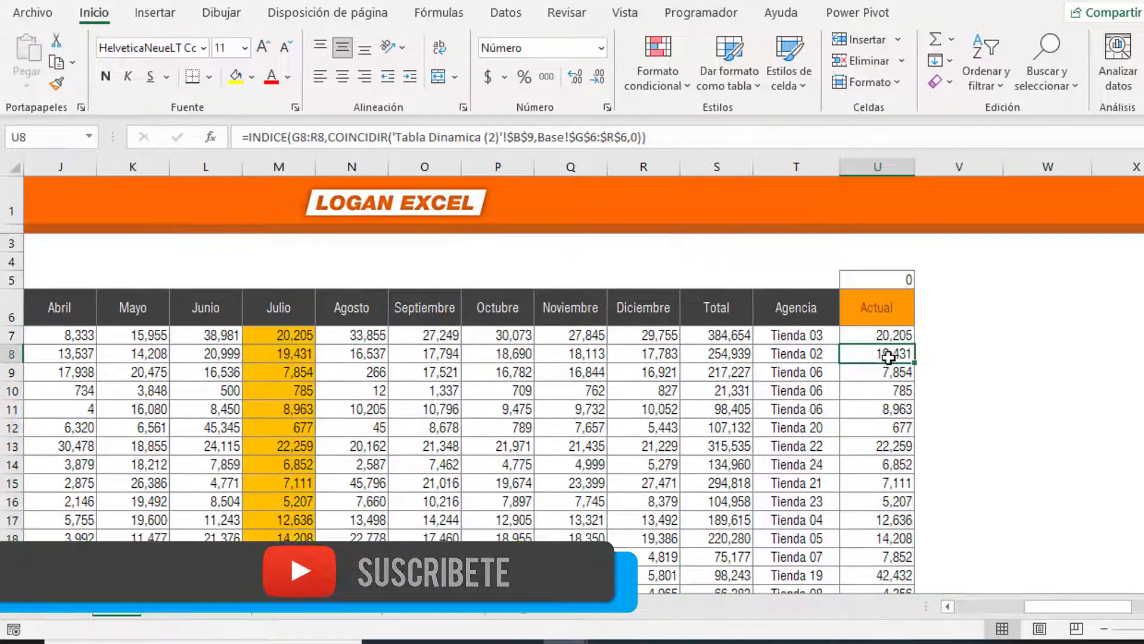
pyautogui.press('Escape')
pyautogui.click(290, 616)
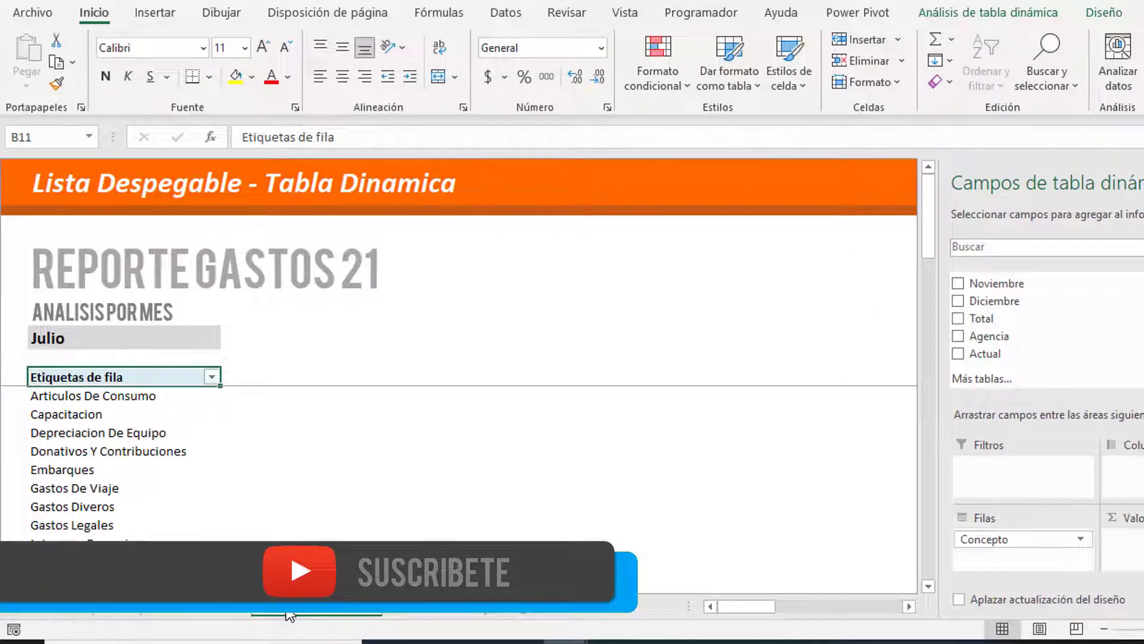
# Step: Add Actual to the pivot values as a sum per Concepto and refresh it
pyautogui.moveTo(986, 353)
pyautogui.mouseDown()
pyautogui.moveTo(1129, 501)
pyautogui.moveTo(1129, 524)
pyautogui.mouseUp()
pyautogui.click(285, 414)
pyautogui.scroll(-5, 284, 420)
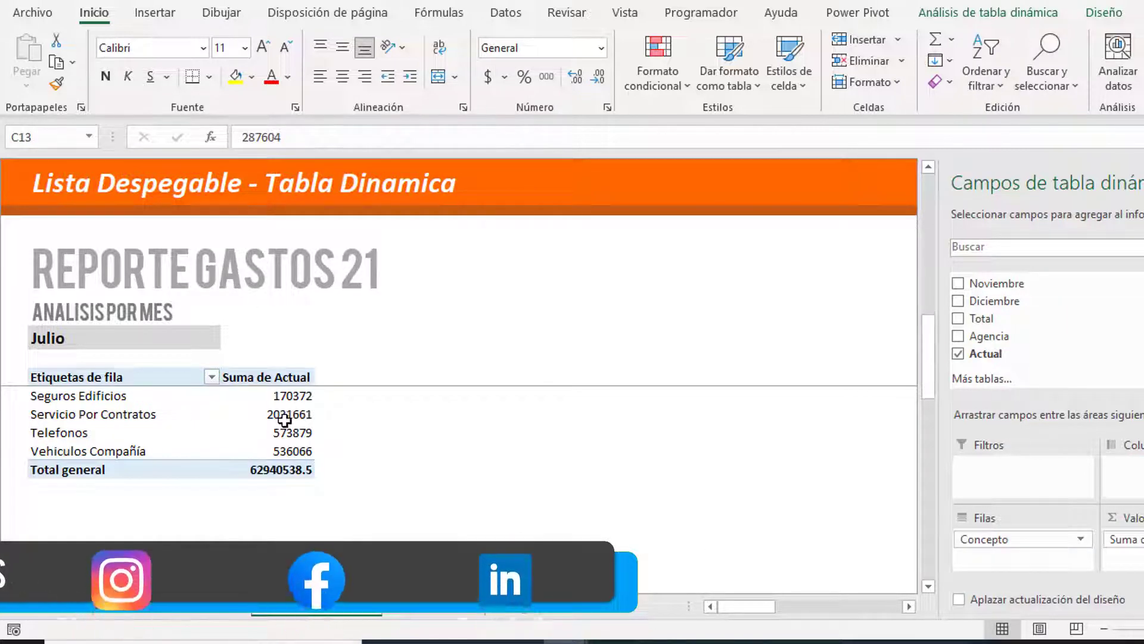
pyautogui.rightClick(285, 419)
pyautogui.click(354, 186)
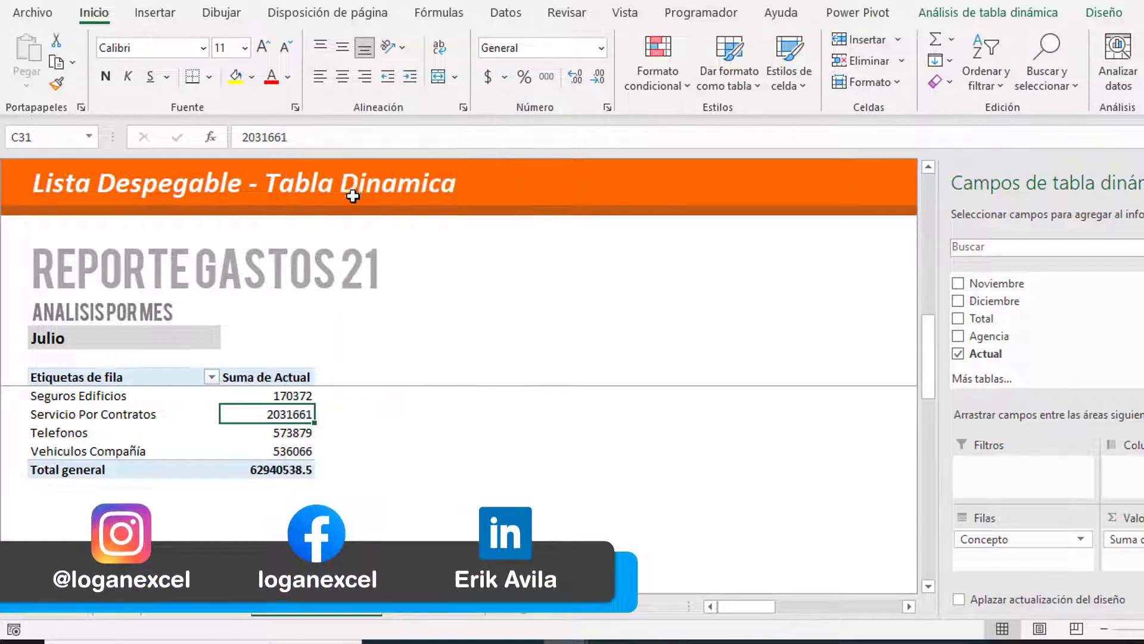
pyautogui.click(290, 460)
pyautogui.scroll(4, 292, 461)
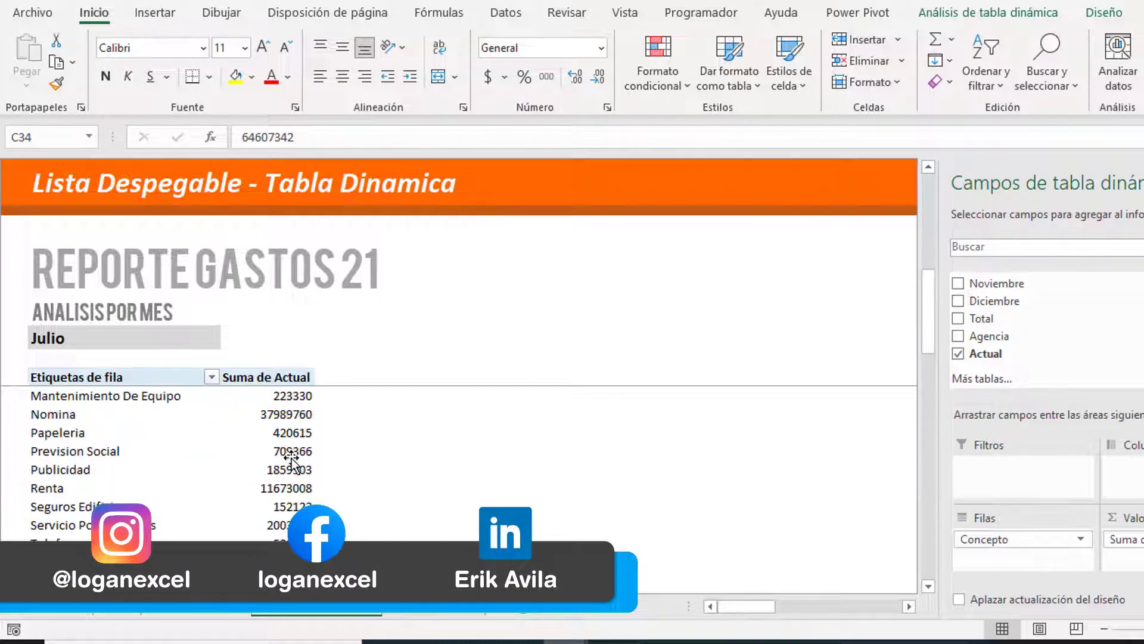
pyautogui.scroll(3, 290, 447)
pyautogui.scroll(-2, 205, 447)
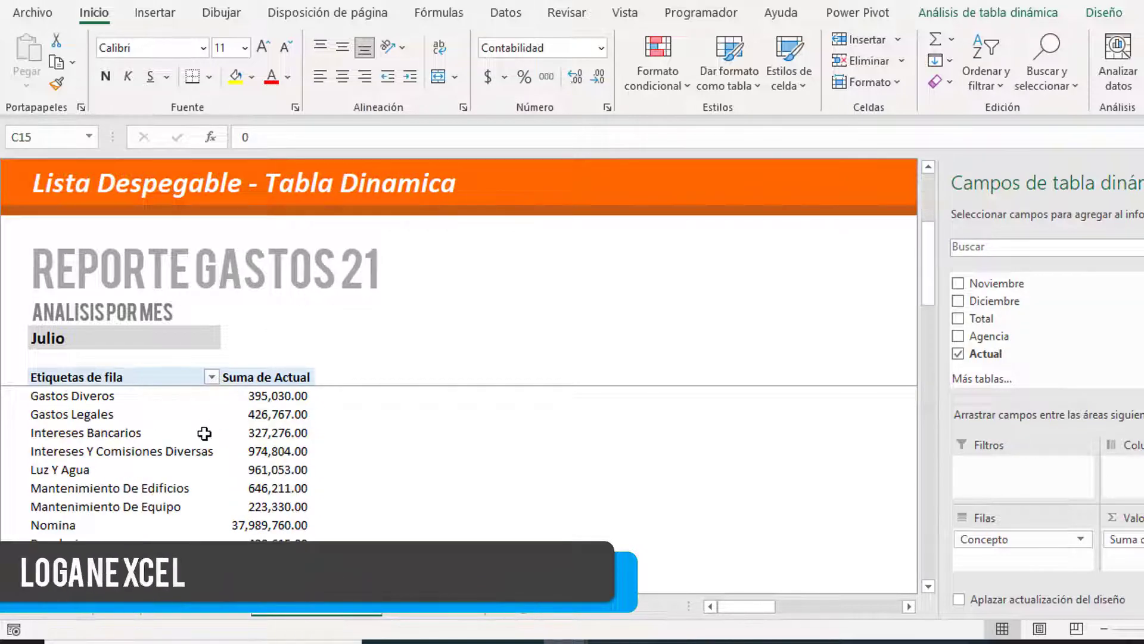
pyautogui.scroll(-2, 205, 435)
pyautogui.scroll(-2, 248, 443)
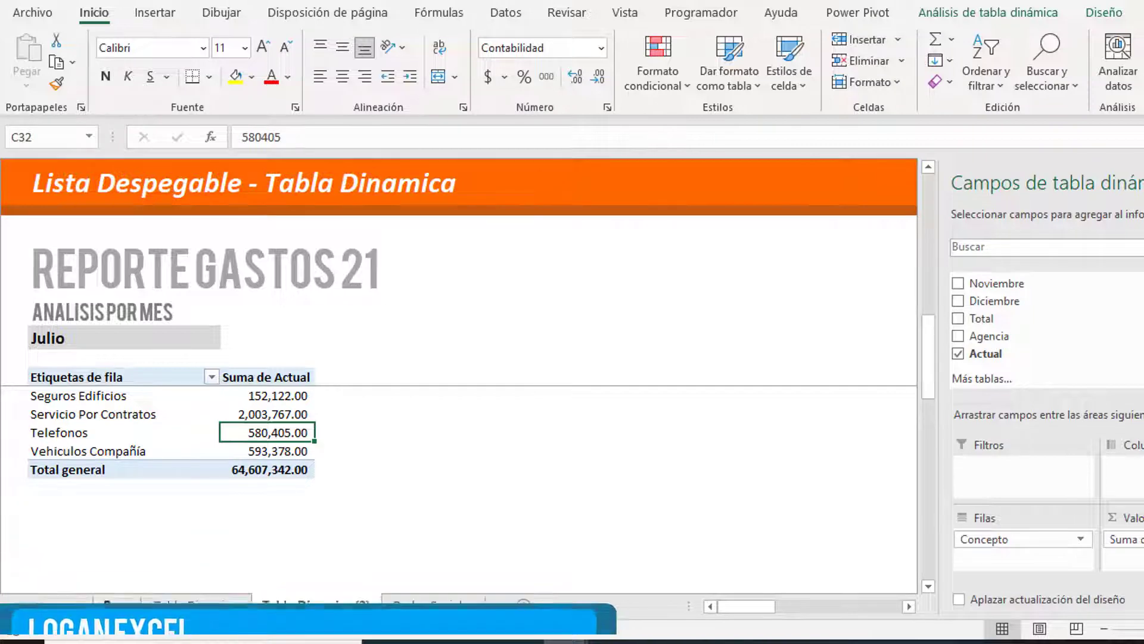
pyautogui.hotkey('ctrl', 'pageup')
pyautogui.hotkey('ctrl', 'pageup')
pyautogui.hotkey('ctrl', 'pagedown')
pyautogui.hotkey('ctrl', 'pagedown')
# Step: Choose Mayo in the B9 month cell and refresh the pivot to see its new total
pyautogui.click(190, 336)
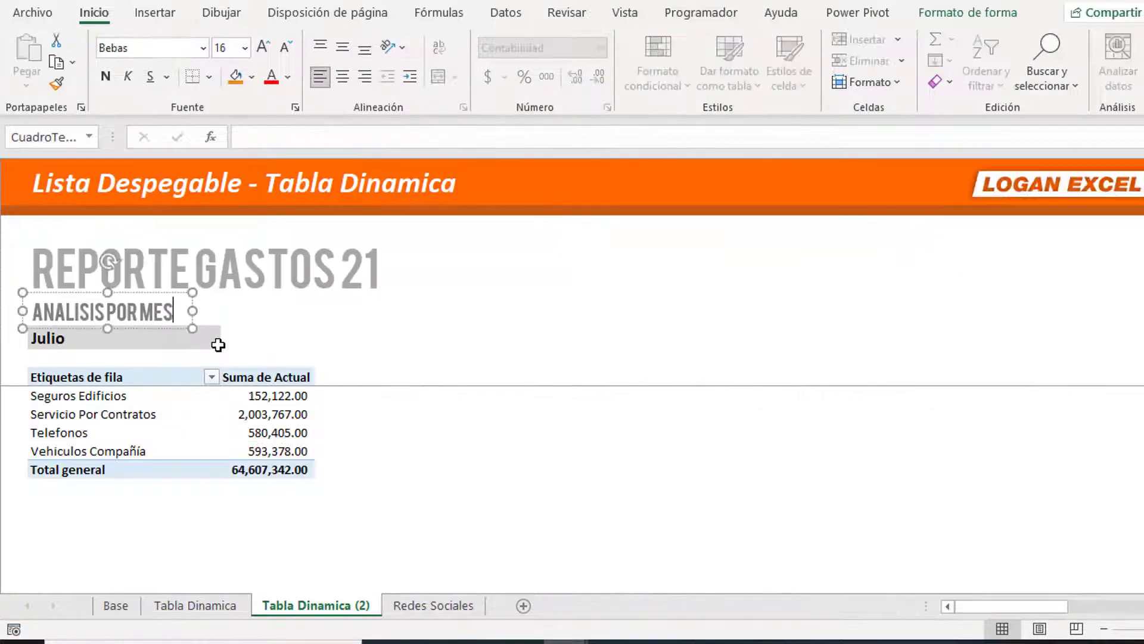
pyautogui.click(217, 341)
pyautogui.click(228, 339)
pyautogui.click(205, 360)
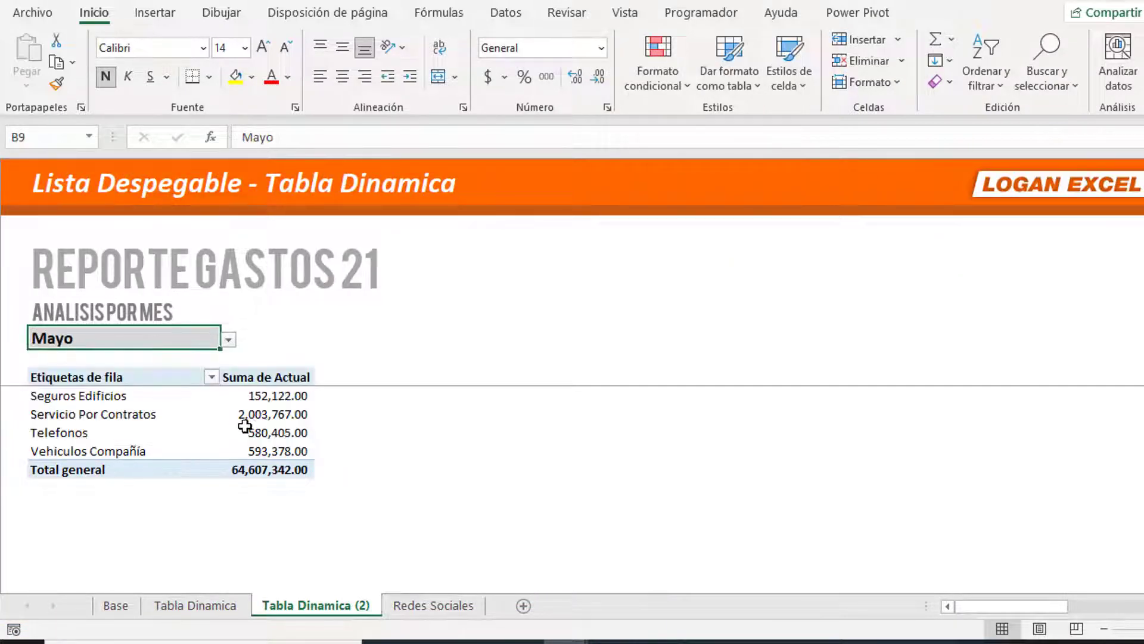
pyautogui.click(267, 416)
pyautogui.rightClick(269, 422)
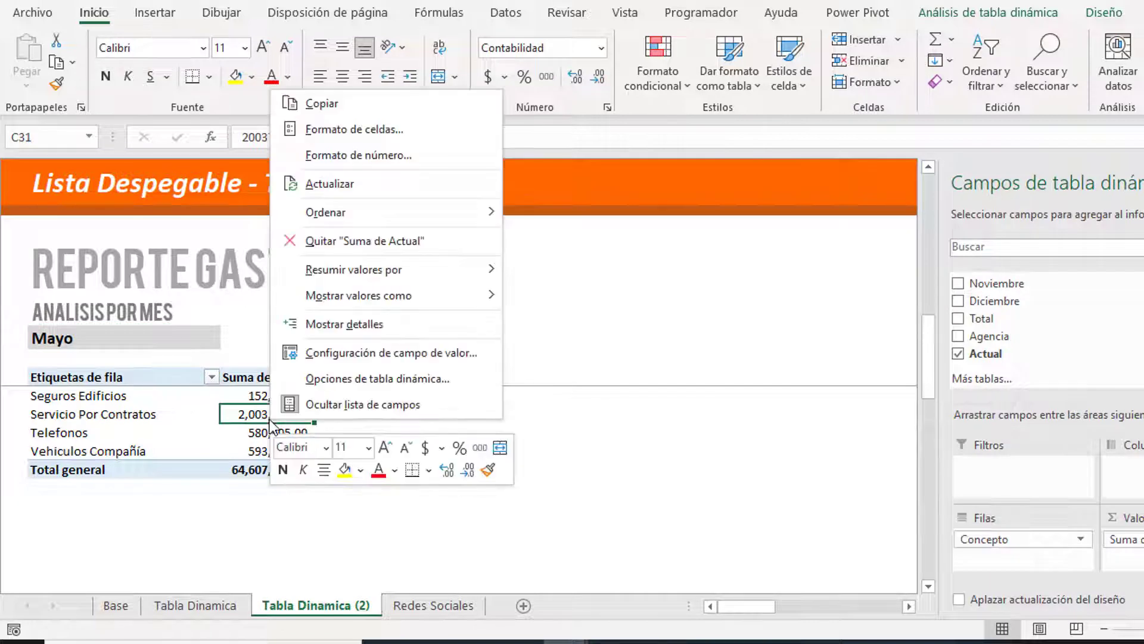
pyautogui.click(312, 181)
pyautogui.click(269, 527)
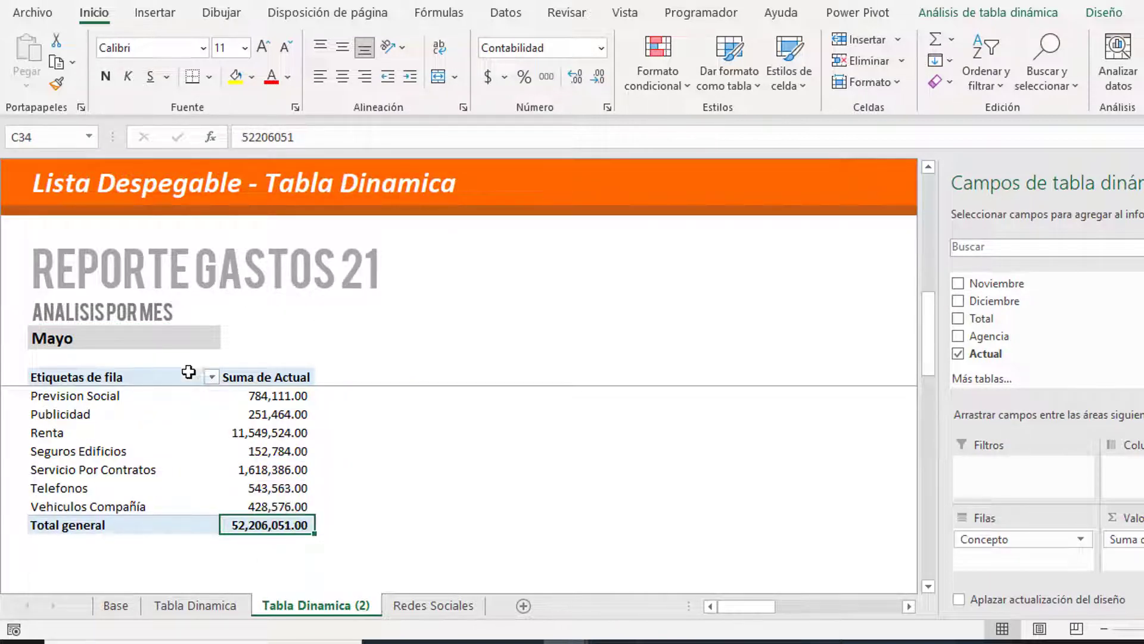
# Step: Switch B9 to Noviembre, refresh the pivot, and check the Publicidad and Renta totals
pyautogui.click(168, 337)
pyautogui.click(228, 340)
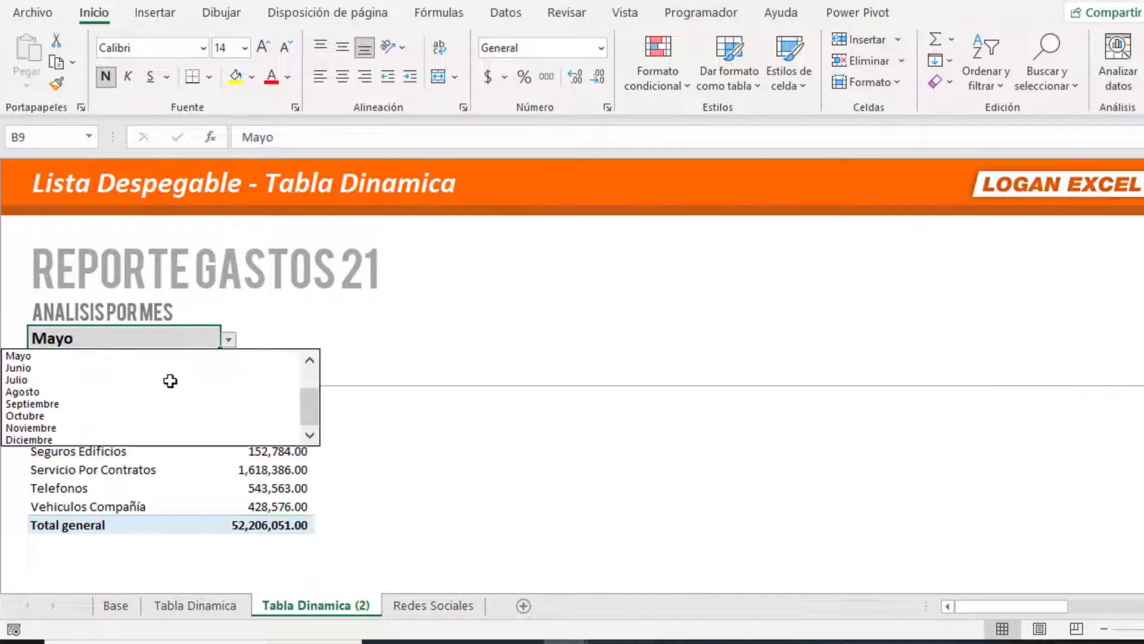
pyautogui.click(115, 428)
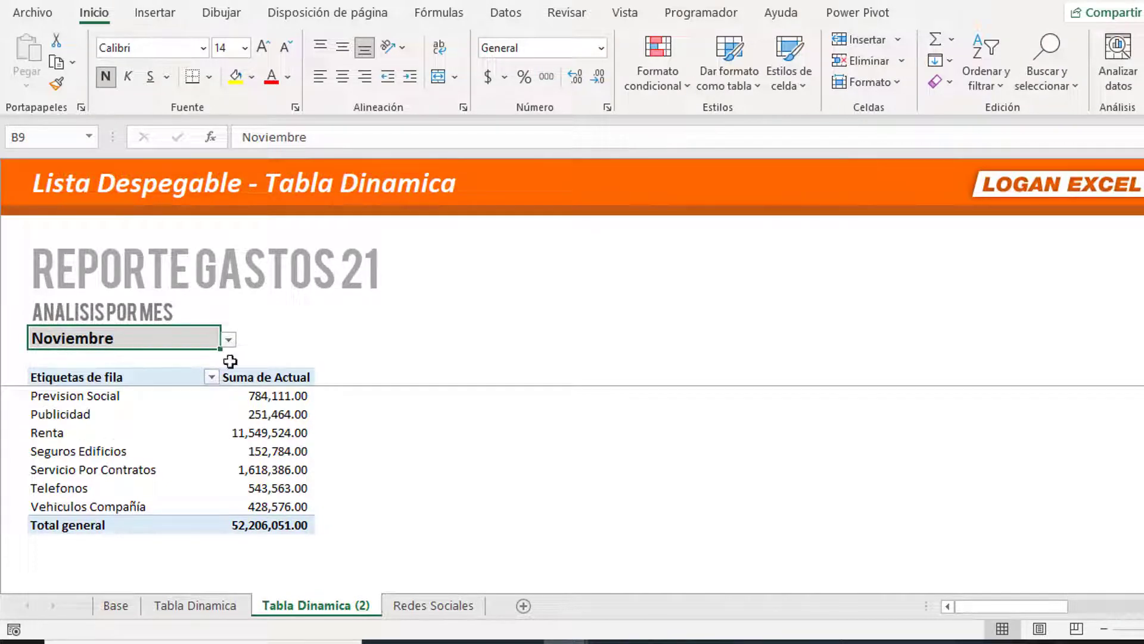
pyautogui.click(290, 489)
pyautogui.rightClick(285, 451)
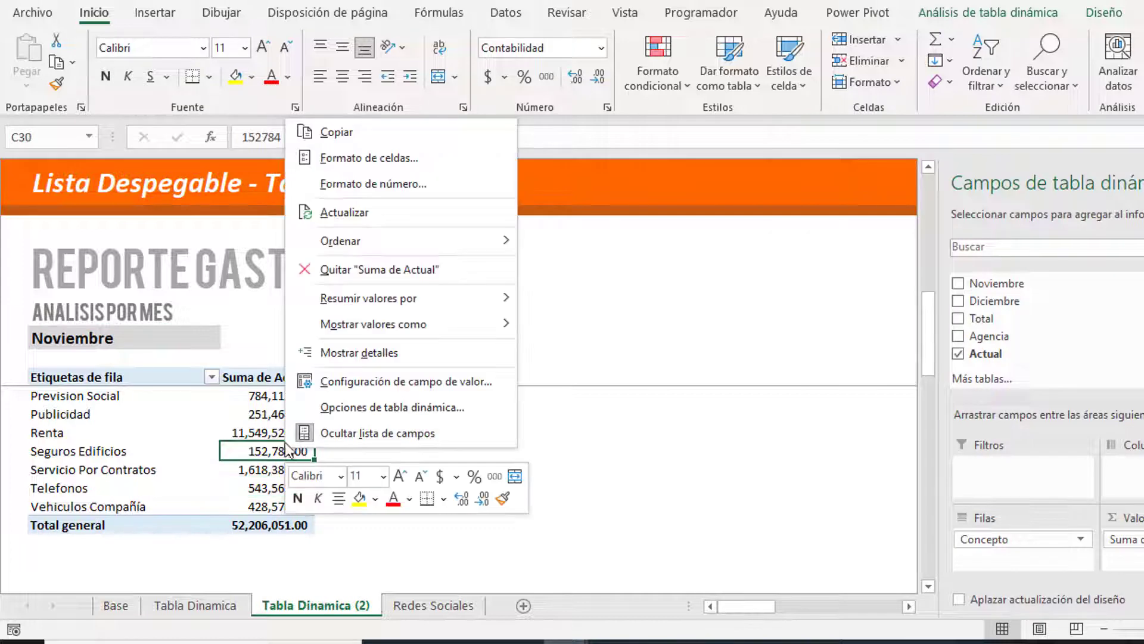
pyautogui.click(332, 213)
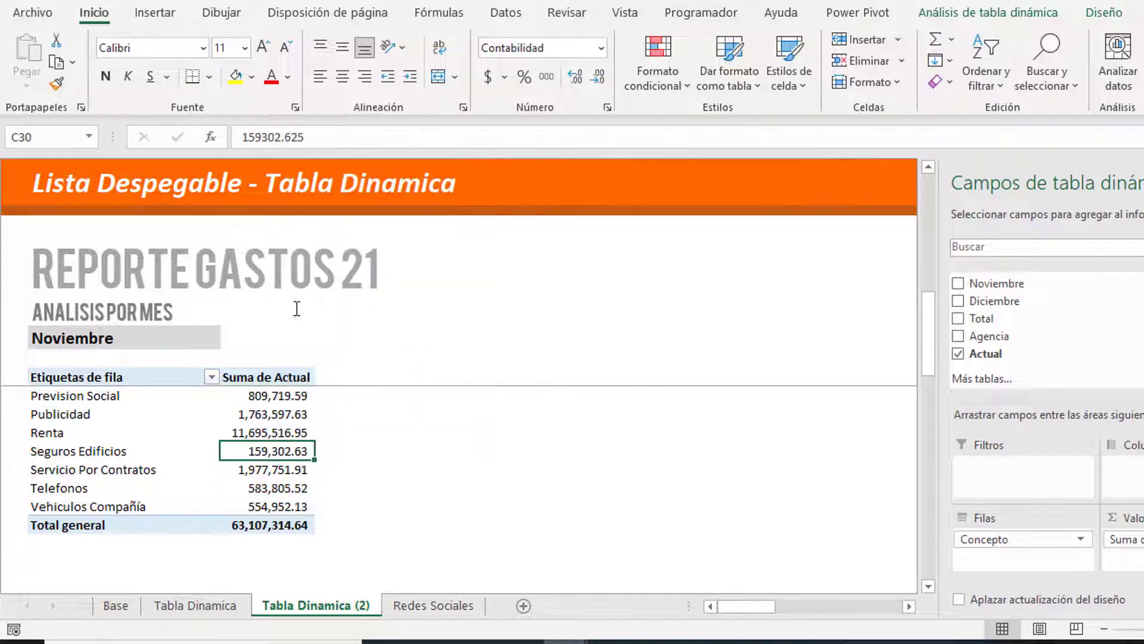
pyautogui.click(264, 414)
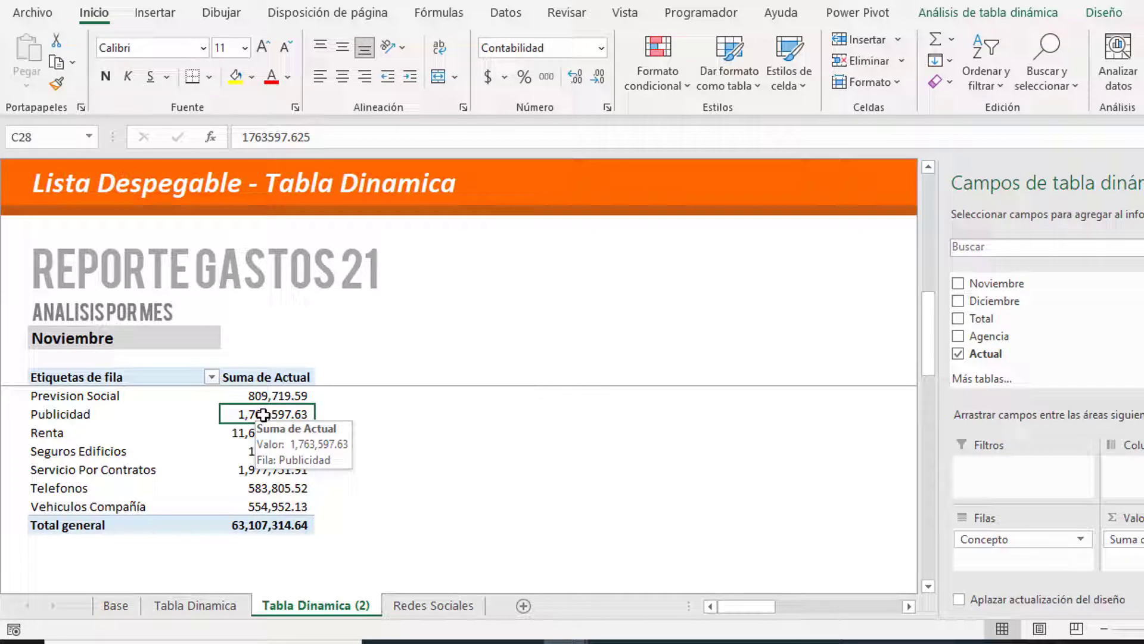
pyautogui.click(266, 433)
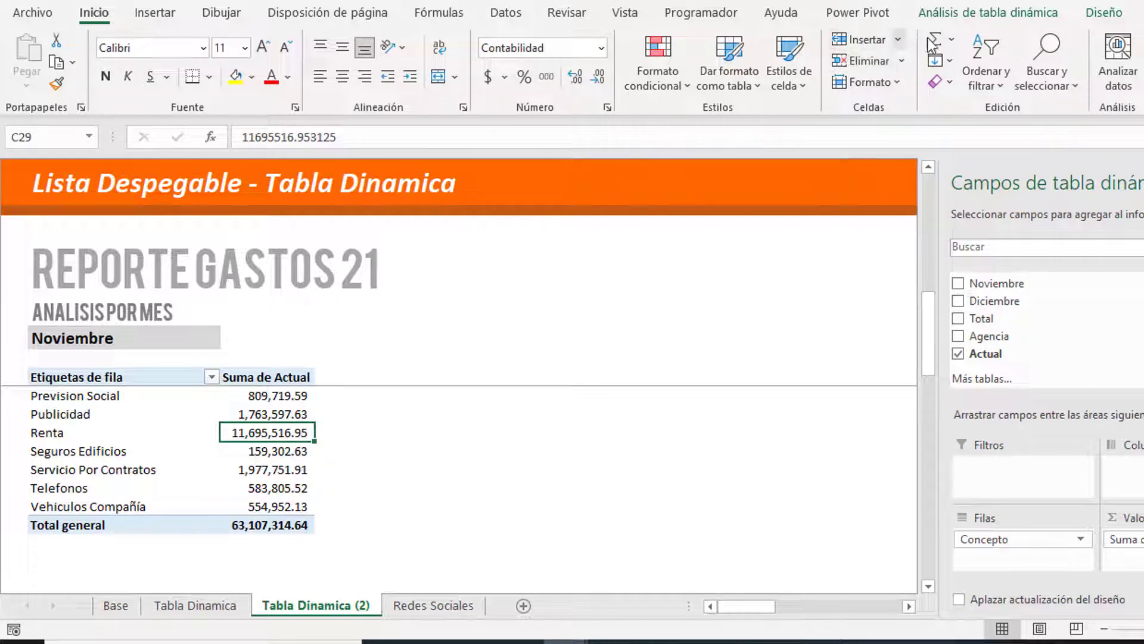
# Step: Apply a dark-header bordered style to the pivot table
pyautogui.click(1103, 14)
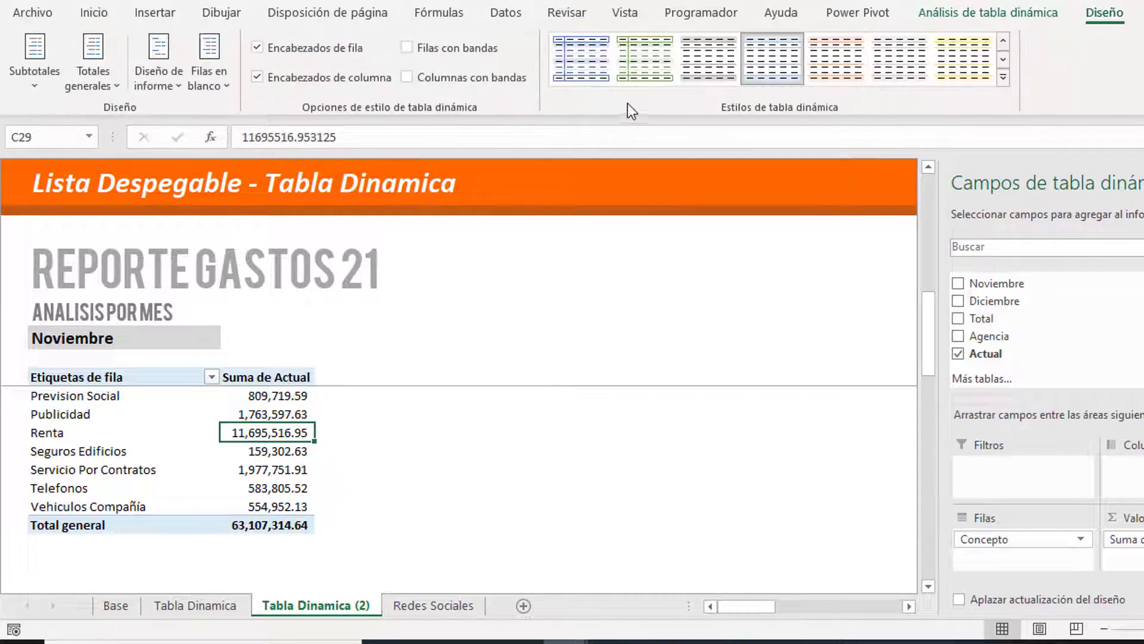
pyautogui.click(1005, 77)
pyautogui.click(578, 74)
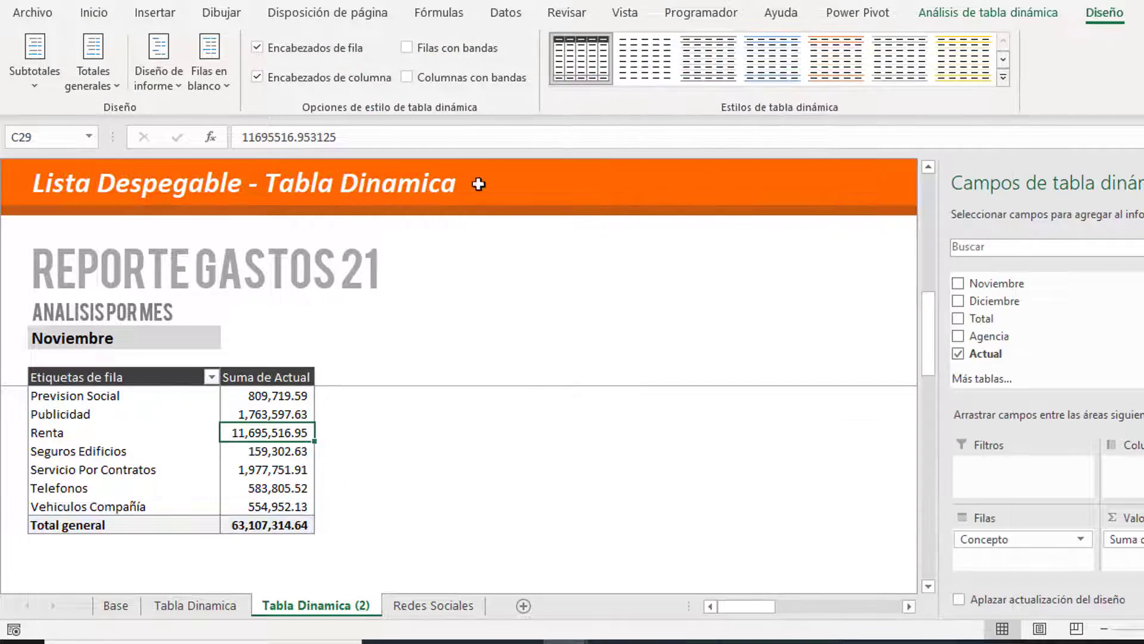
pyautogui.click(267, 477)
pyautogui.scroll(2, 286, 417)
pyautogui.scroll(3, 285, 411)
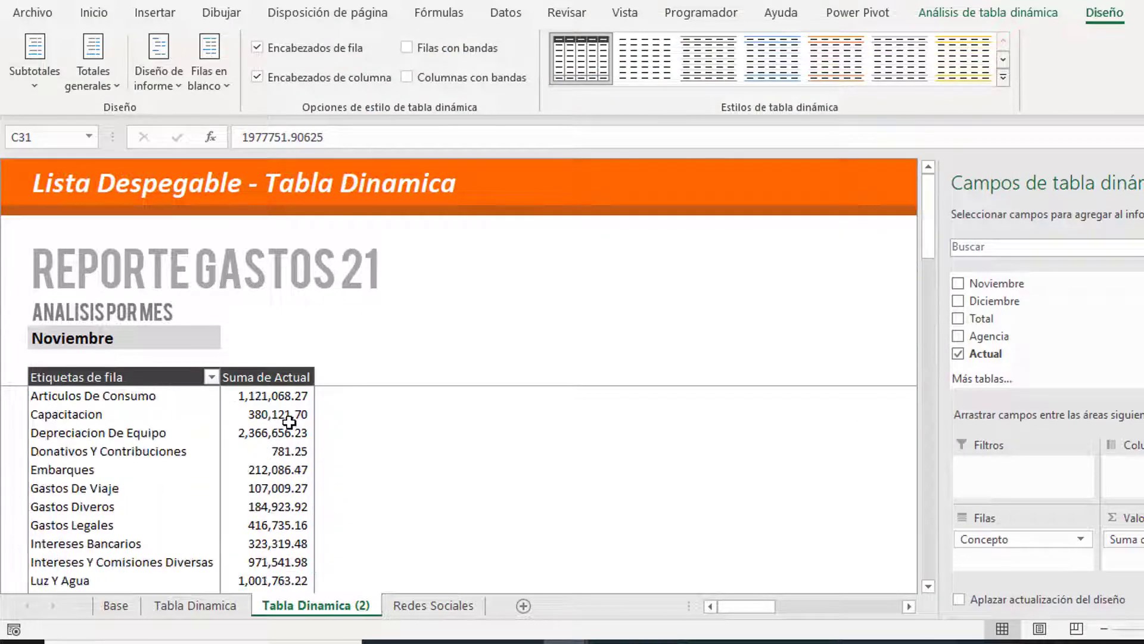
# Step: Rename the 'Suma de Actual' header to 'Actual' and centre it
pyautogui.click(283, 378)
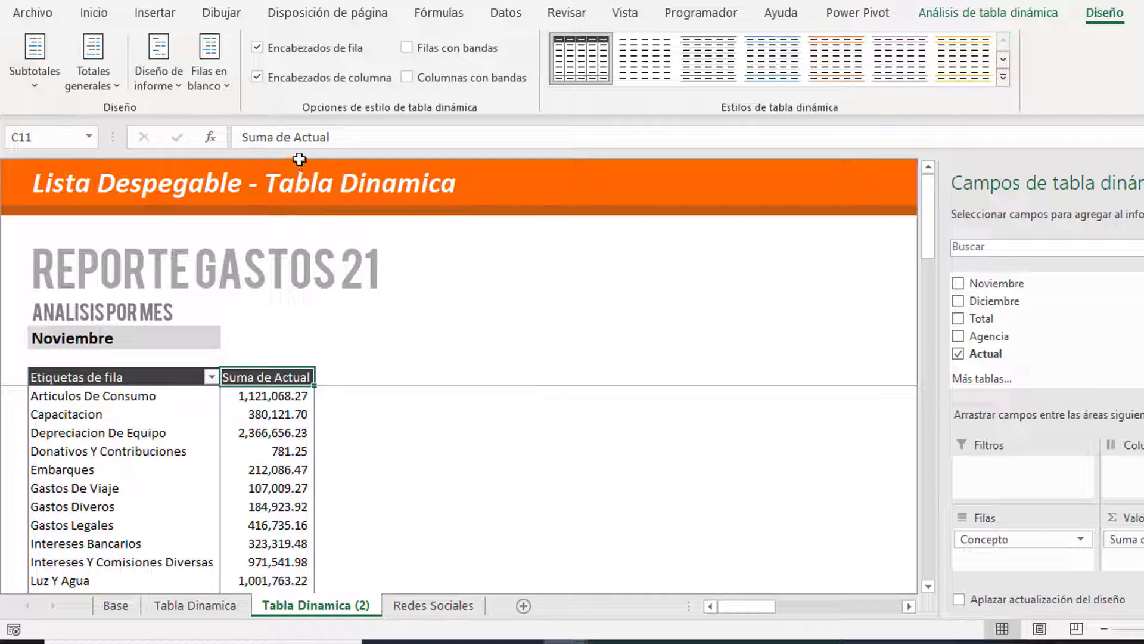
pyautogui.moveTo(294, 137); pyautogui.dragTo(241, 137)
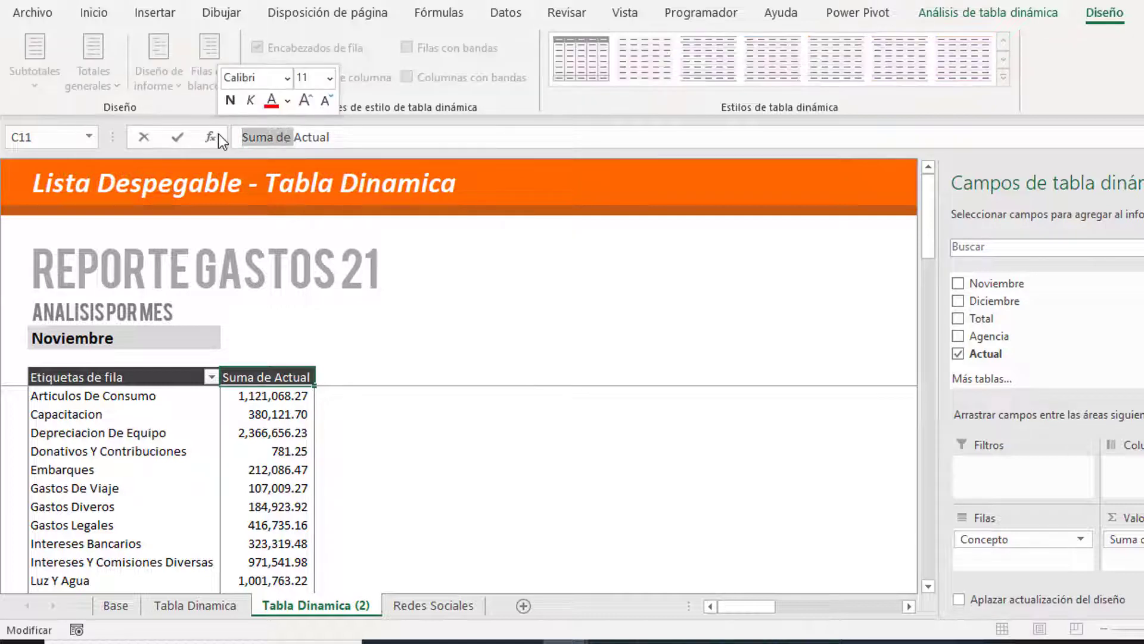
pyautogui.press('BackSpace')
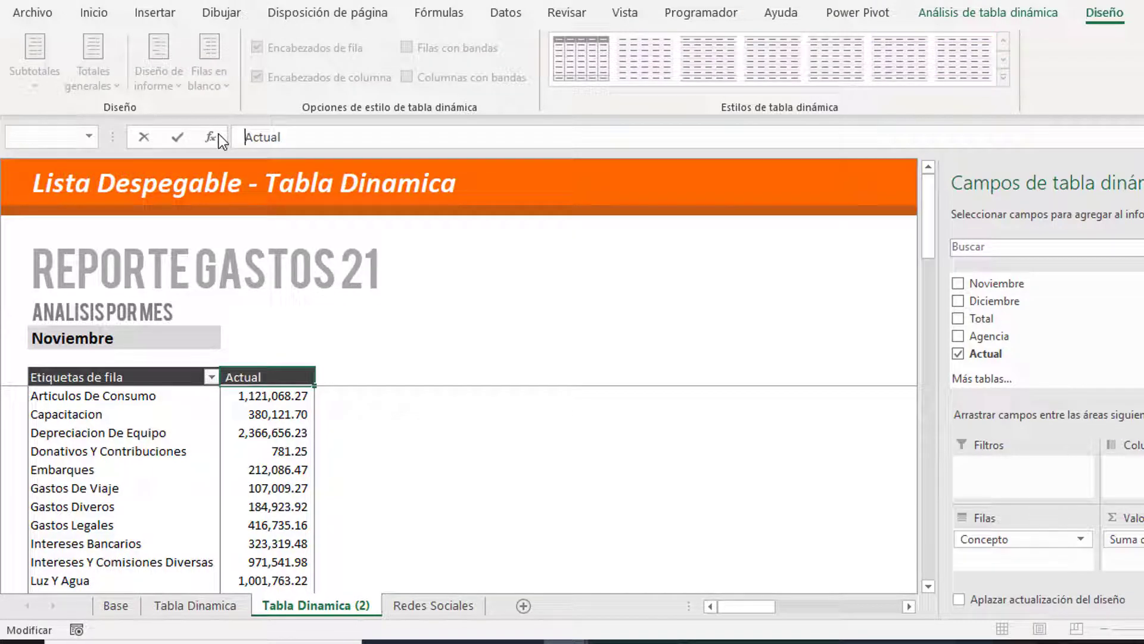
pyautogui.press('Return')
pyautogui.click(267, 377)
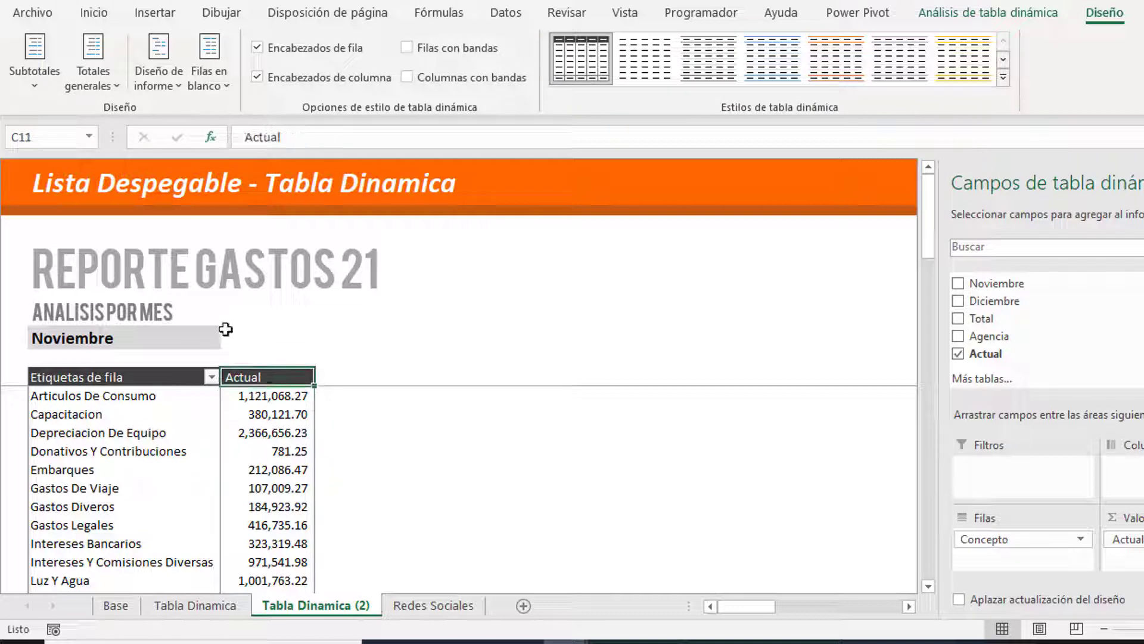
pyautogui.click(84, 14)
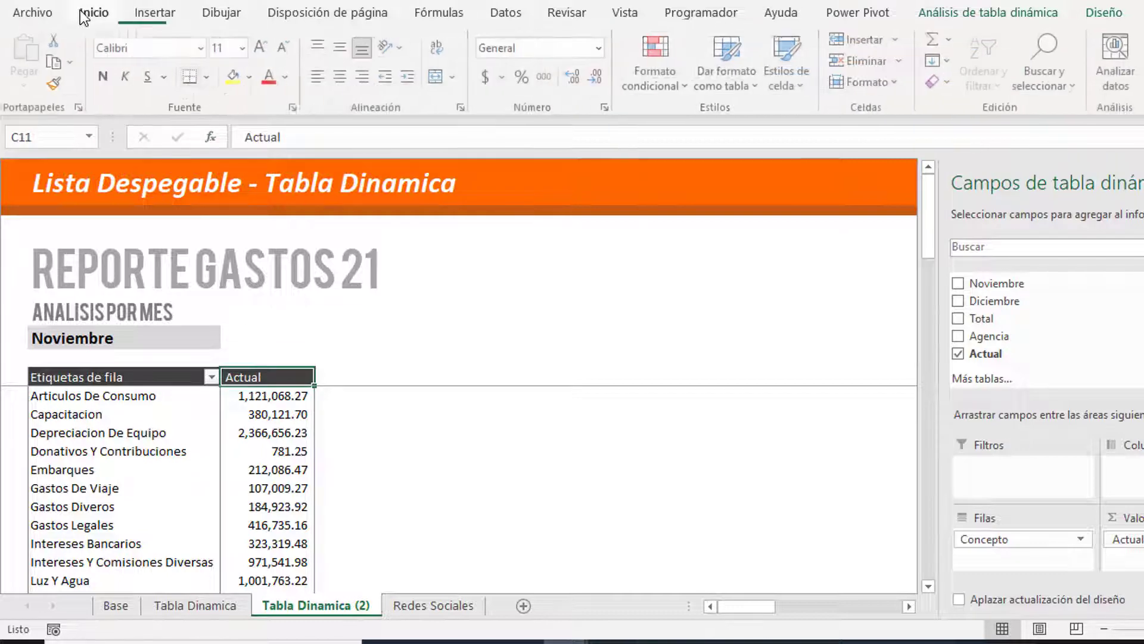
pyautogui.click(341, 77)
# Step: Switch the pivot's report layout to tabular form
pyautogui.click(303, 428)
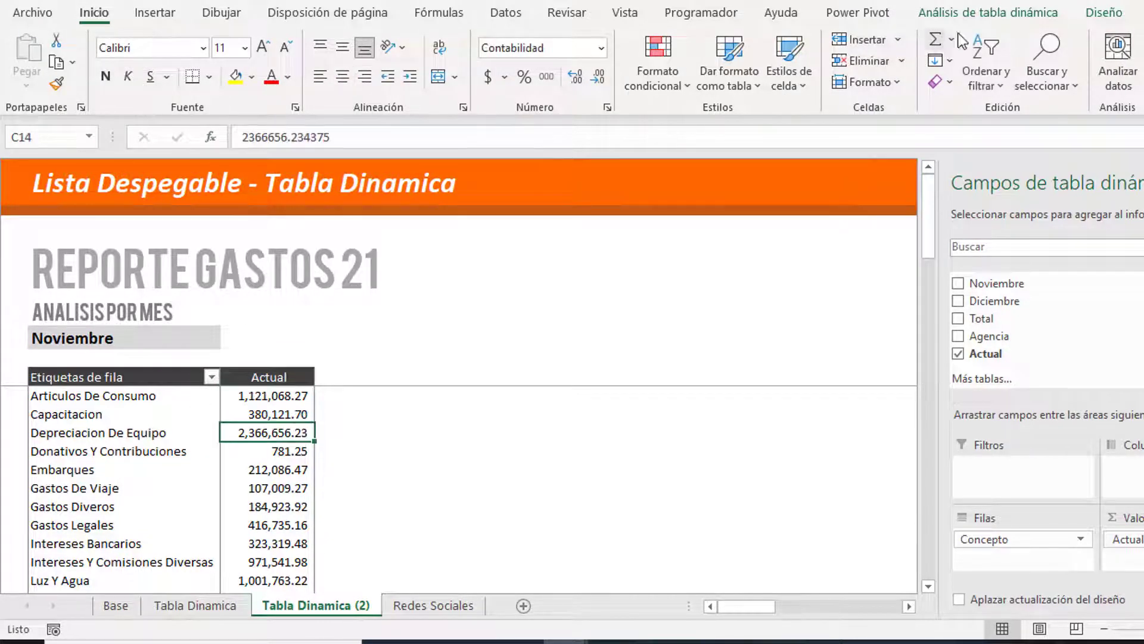
pyautogui.click(1104, 13)
pyautogui.click(171, 83)
pyautogui.click(199, 203)
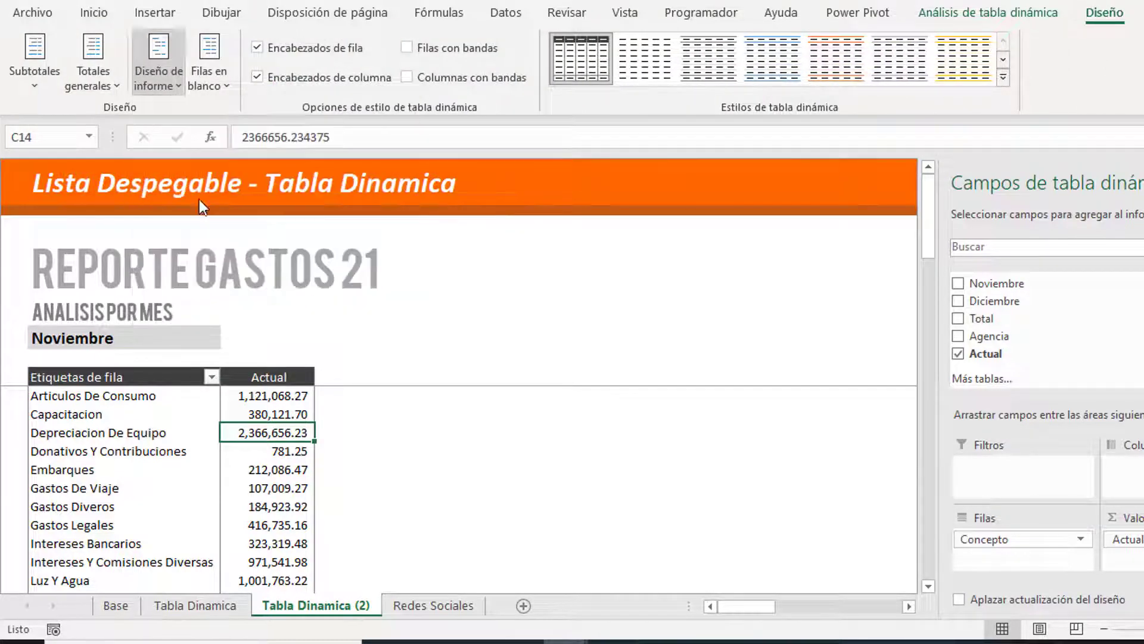
pyautogui.click(301, 488)
pyautogui.scroll(-1, 286, 453)
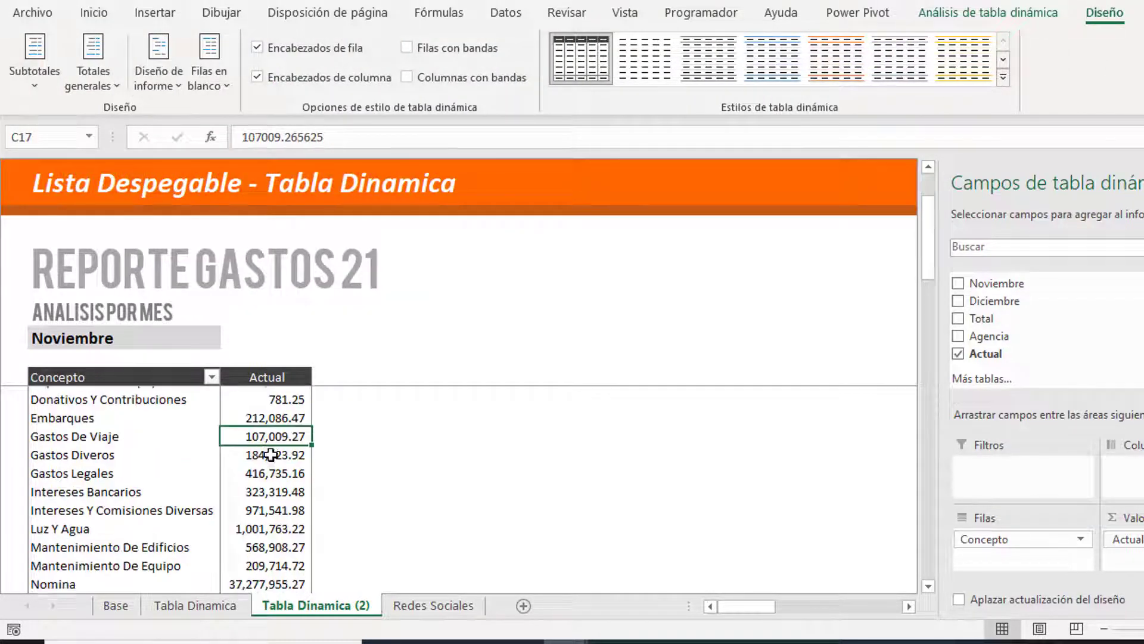
pyautogui.scroll(-1, 286, 453)
# Step: Uncheck 'Autoajustar anchos de columnas al actualizar' in the pivot options and confirm with Aceptar
pyautogui.rightClick(276, 453)
pyautogui.click(305, 416)
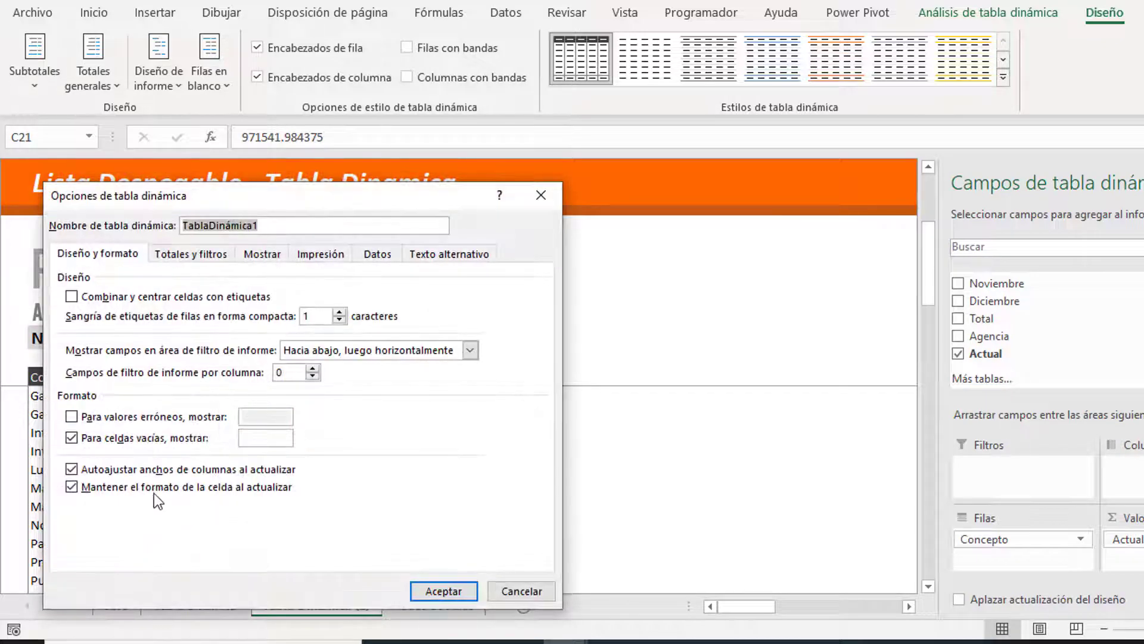
pyautogui.click(71, 469)
pyautogui.click(450, 587)
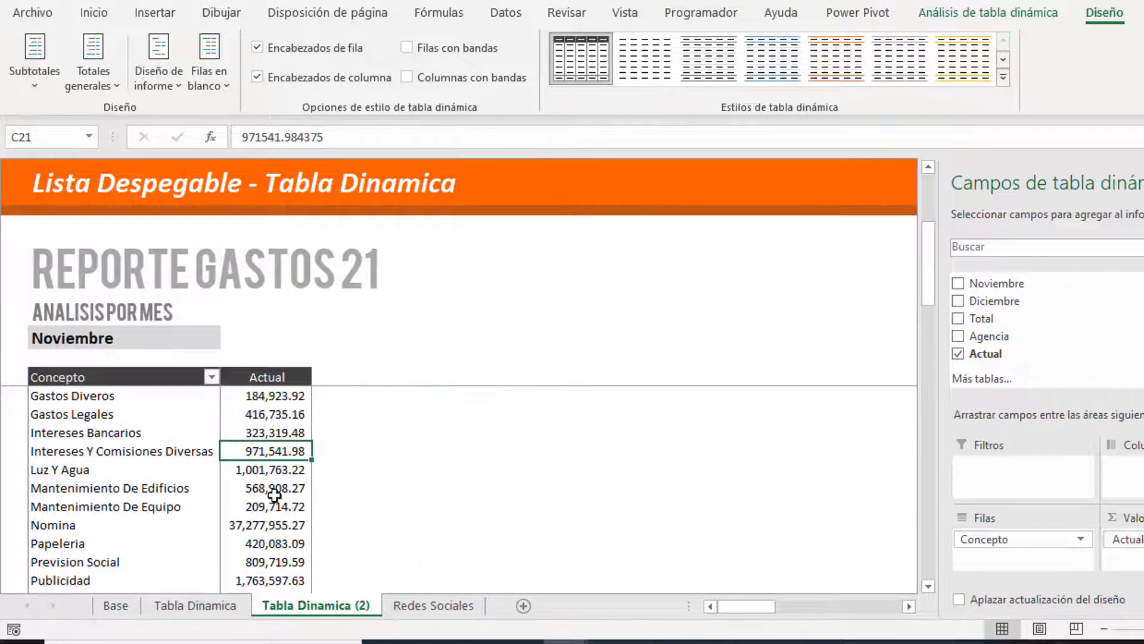
pyautogui.click(278, 487)
pyautogui.scroll(-5, 277, 486)
pyautogui.click(325, 412)
pyautogui.scroll(7, 286, 438)
pyautogui.click(289, 451)
pyautogui.scroll(-3, 290, 447)
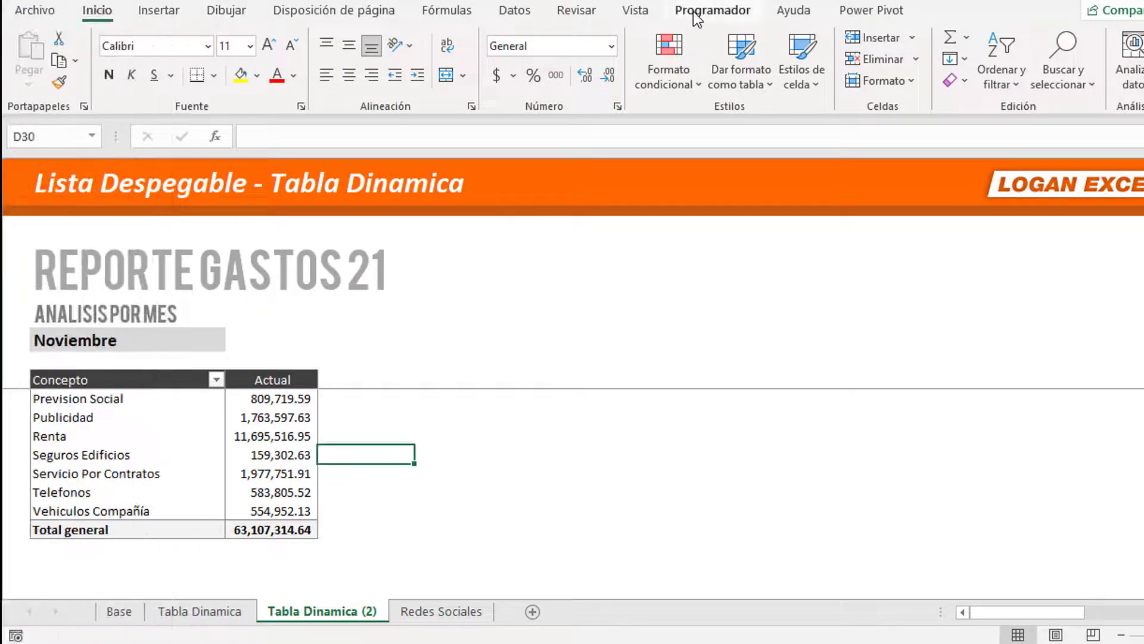
# Step: Record a macro named ActualizarTablaDinamica that refreshes the pivot table, then stop recording
pyautogui.click(713, 12)
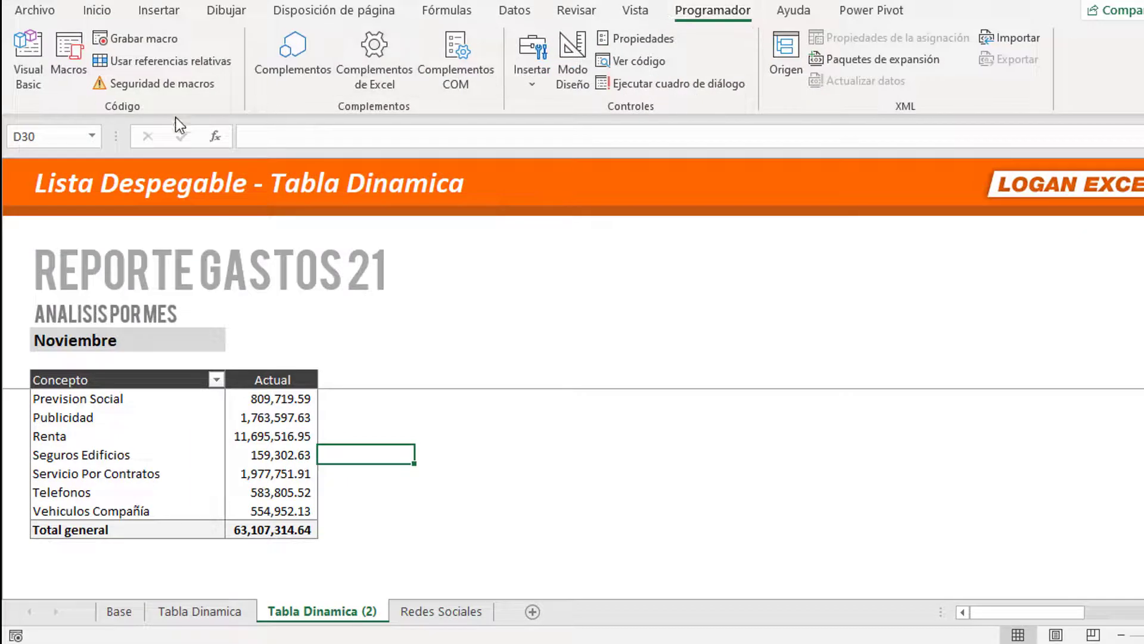
pyautogui.click(149, 41)
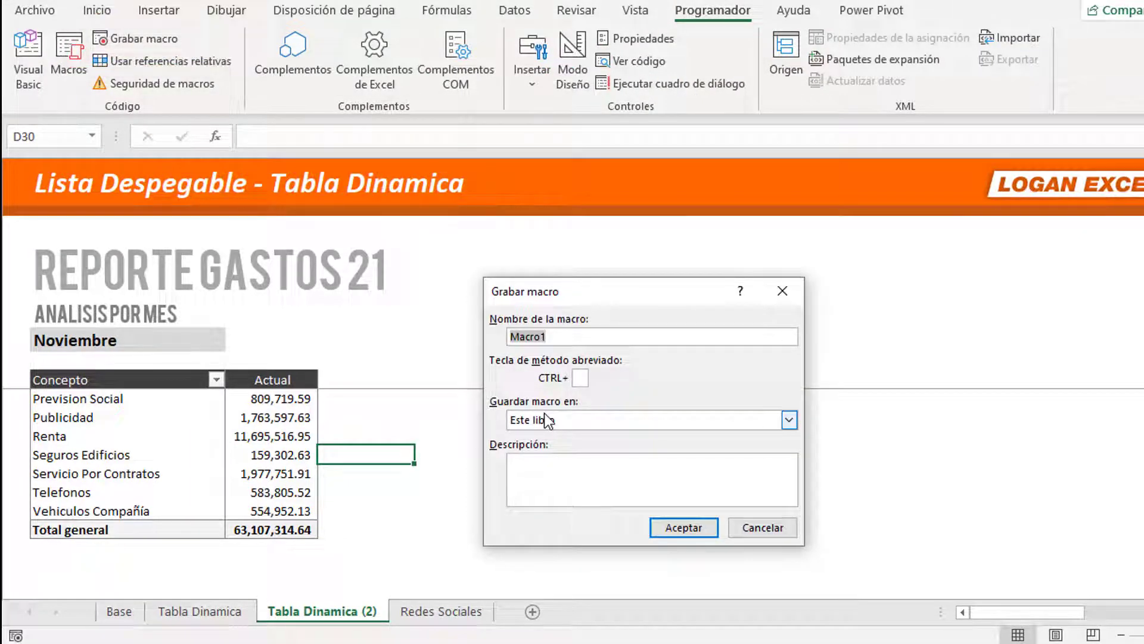
pyautogui.write('Actualiz')
pyautogui.write('arTablaDin')
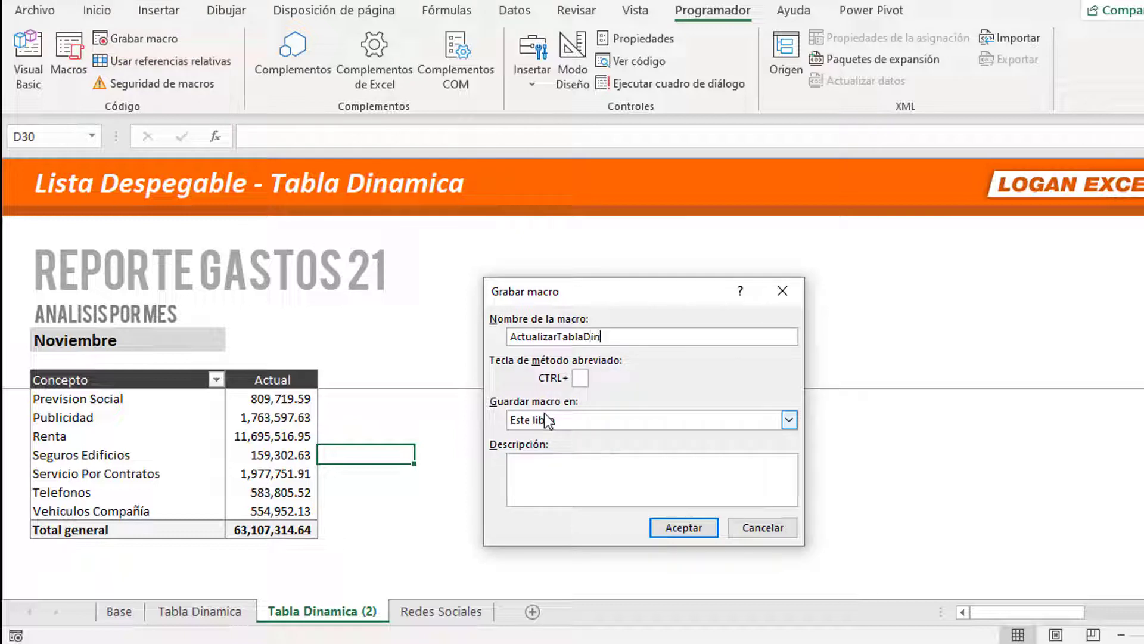
pyautogui.write('amica')
pyautogui.click(691, 529)
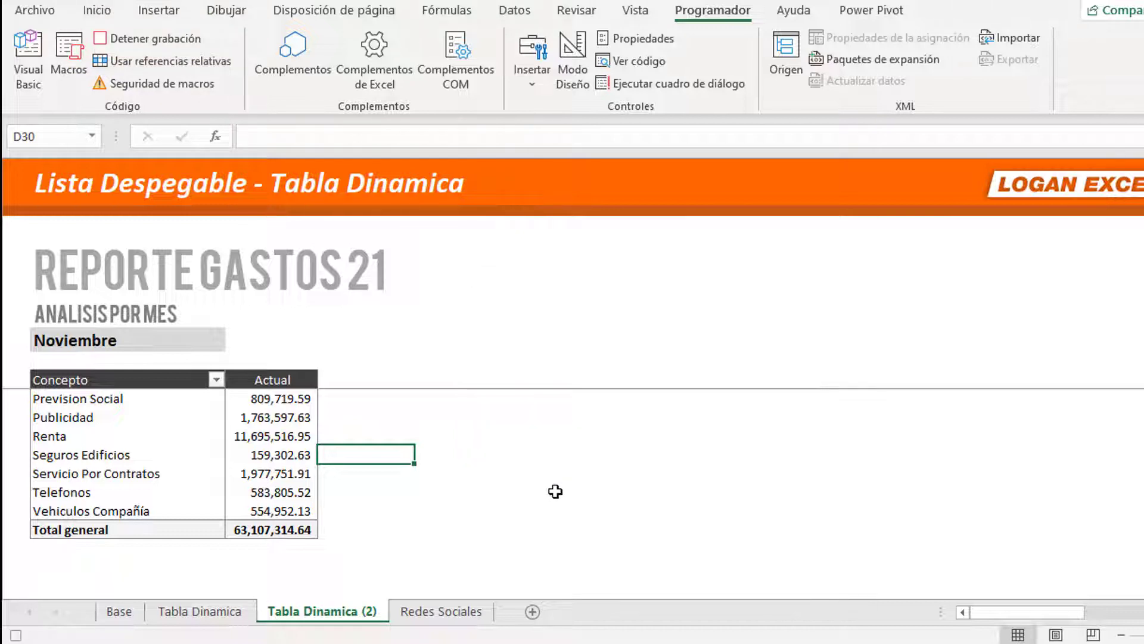
pyautogui.click(255, 438)
pyautogui.rightClick(258, 438)
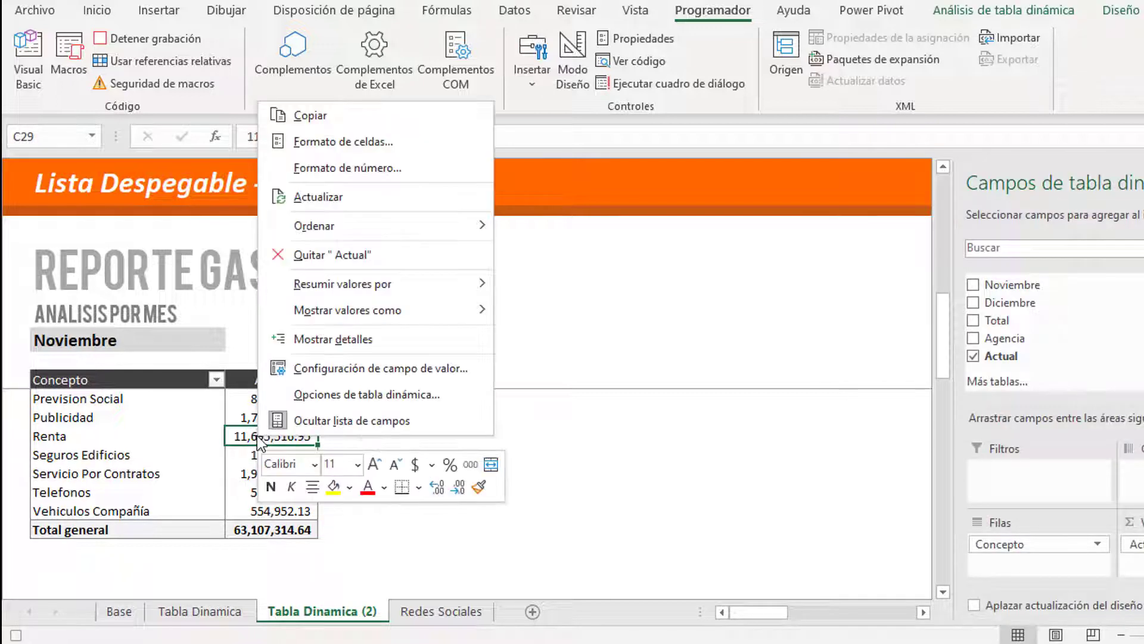
pyautogui.click(311, 198)
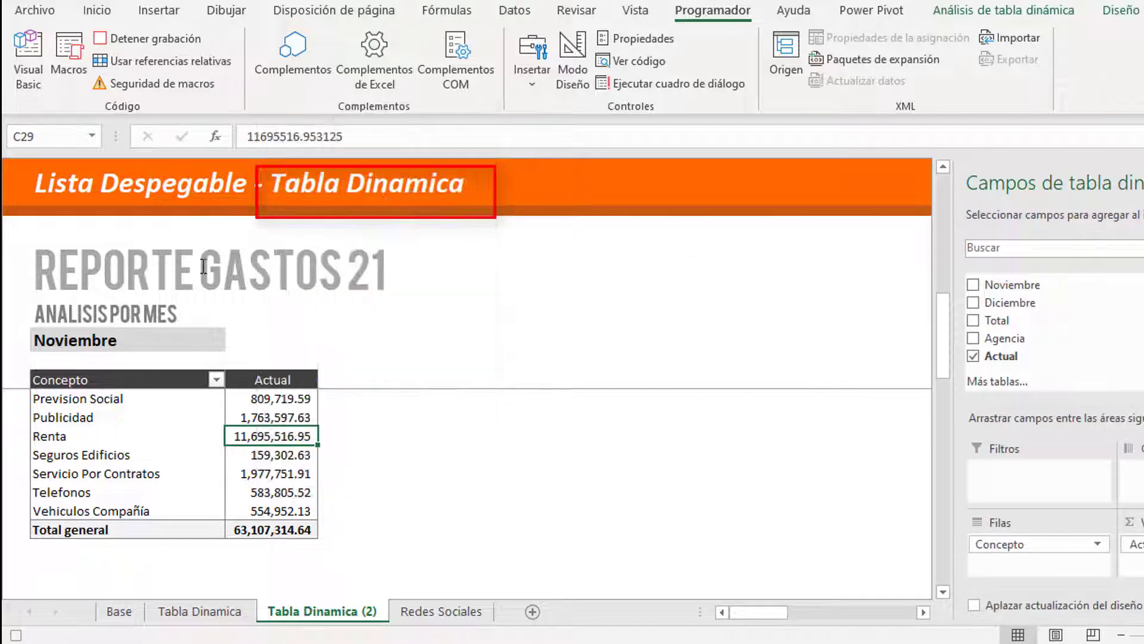
pyautogui.click(151, 44)
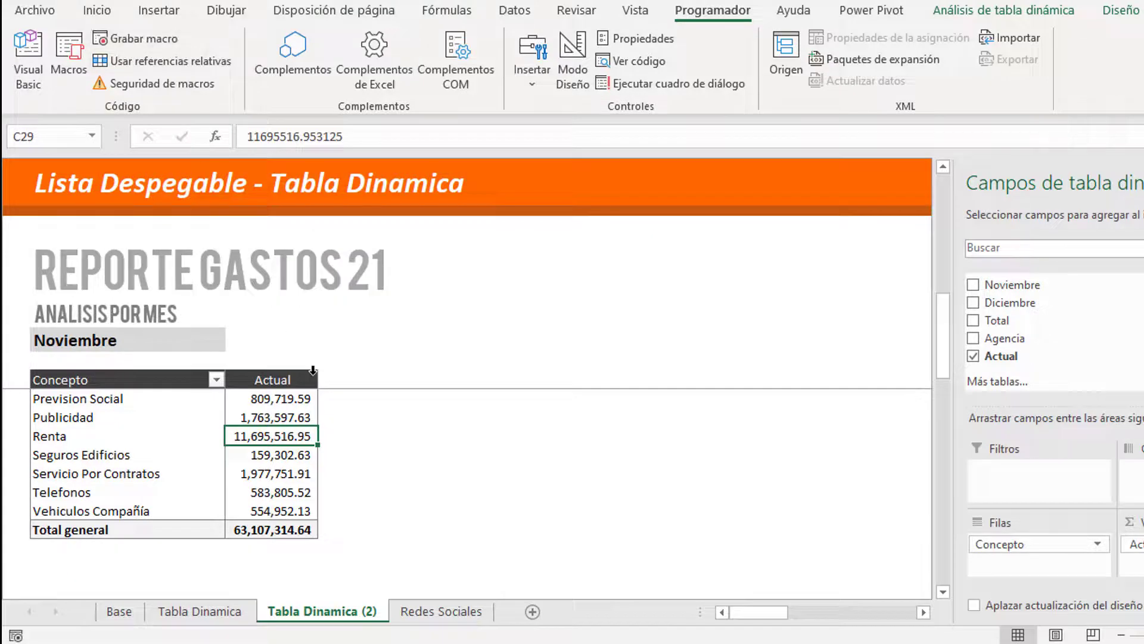
# Step: Open Módulo2 in the VBA editor and inspect the recorded TablaDinámica1 refresh line
pyautogui.rightClick(317, 612)
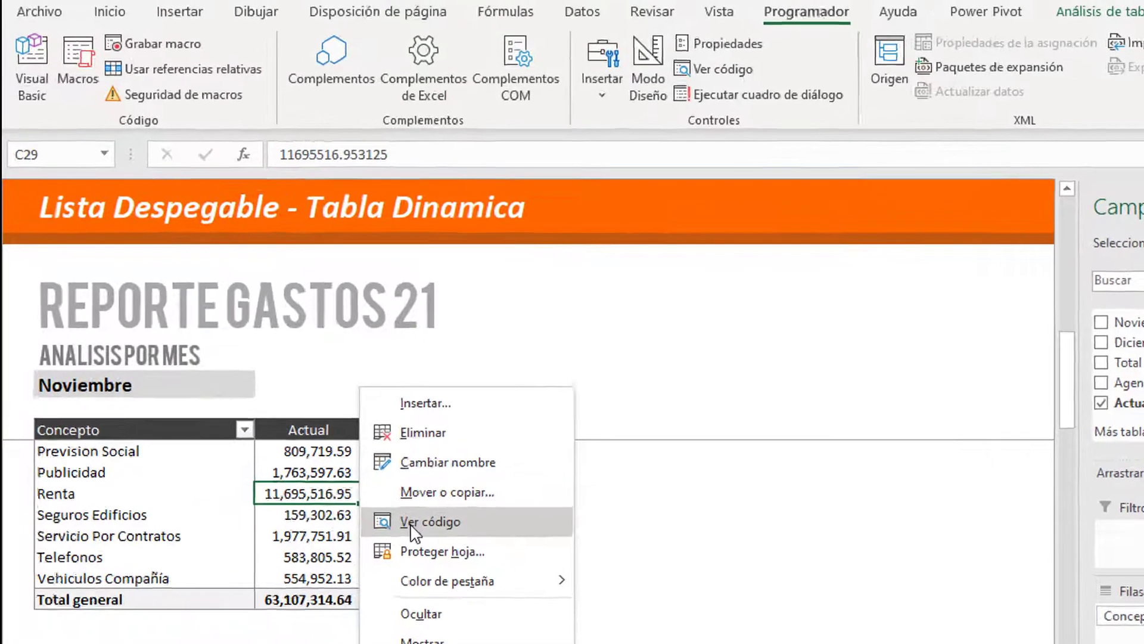
pyautogui.click(358, 462)
pyautogui.doubleClick(156, 376)
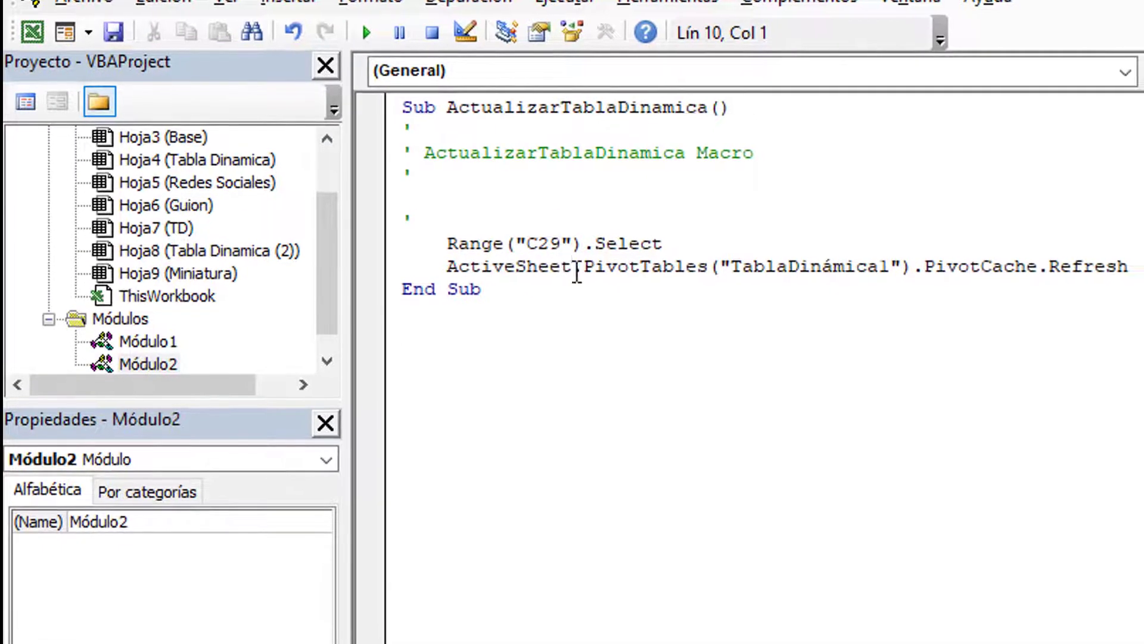
pyautogui.click(574, 266)
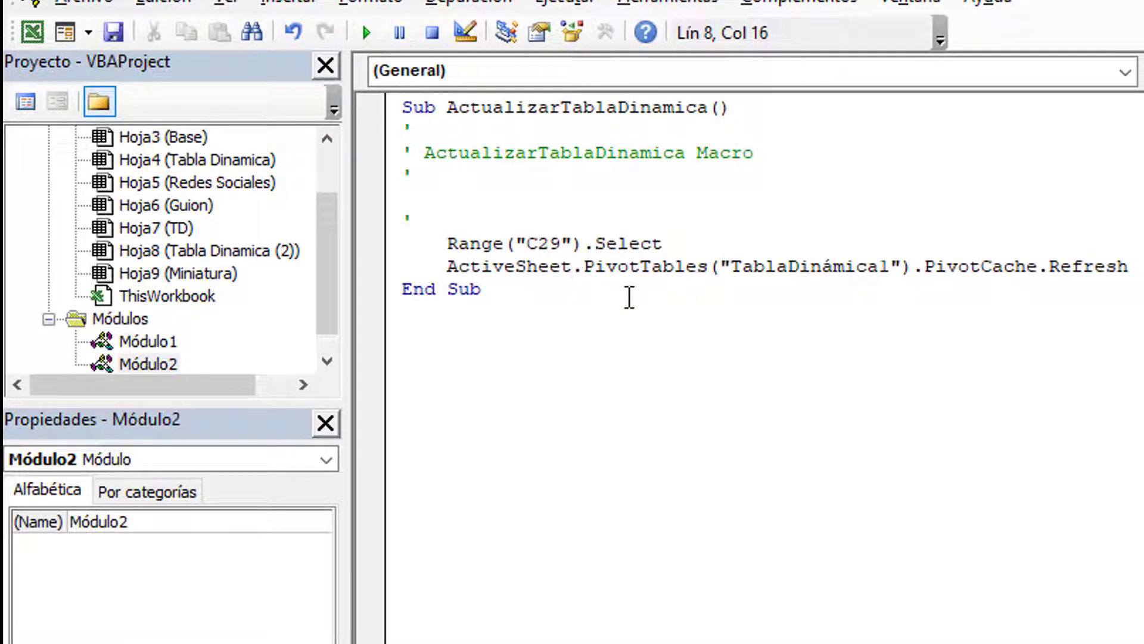
pyautogui.moveTo(523, 267); pyautogui.dragTo(649, 267)
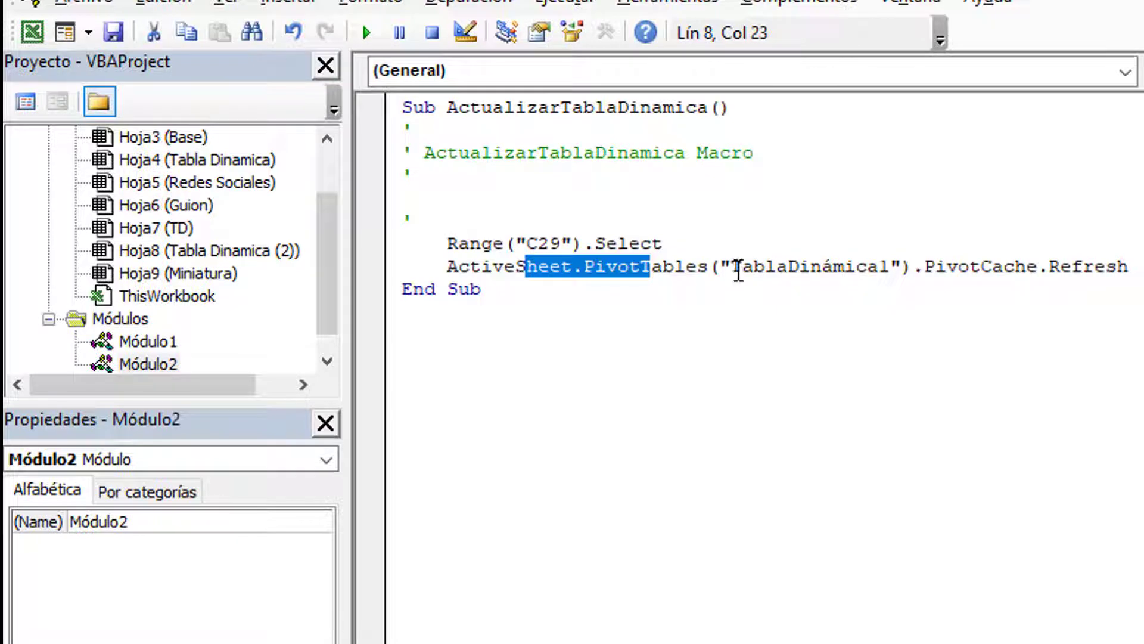
pyautogui.click(737, 268)
pyautogui.moveTo(736, 268); pyautogui.dragTo(894, 266)
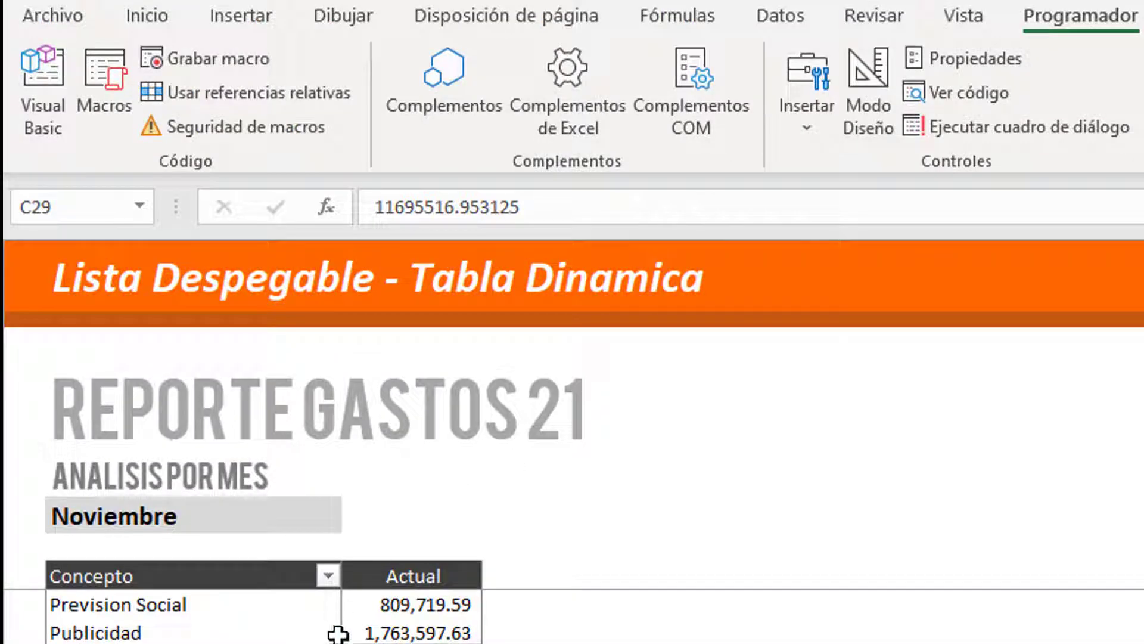
pyautogui.click(382, 629)
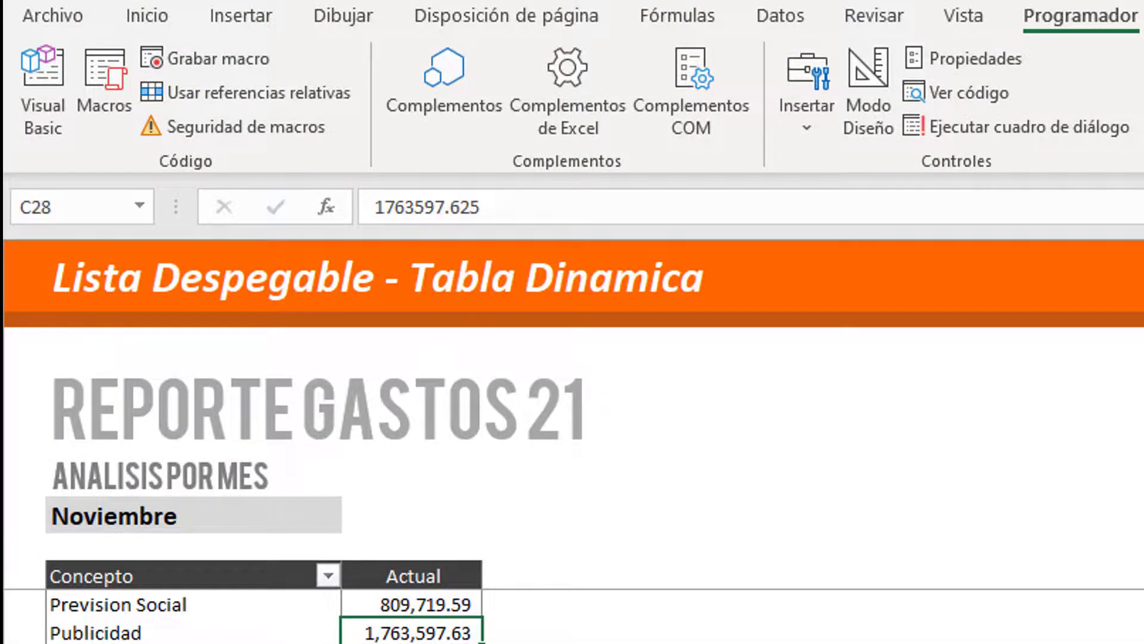
# Step: Confirm the pivot is named TablaDinámica1, then delete the macro's comments and Range("C29").Select
pyautogui.click(106, 129)
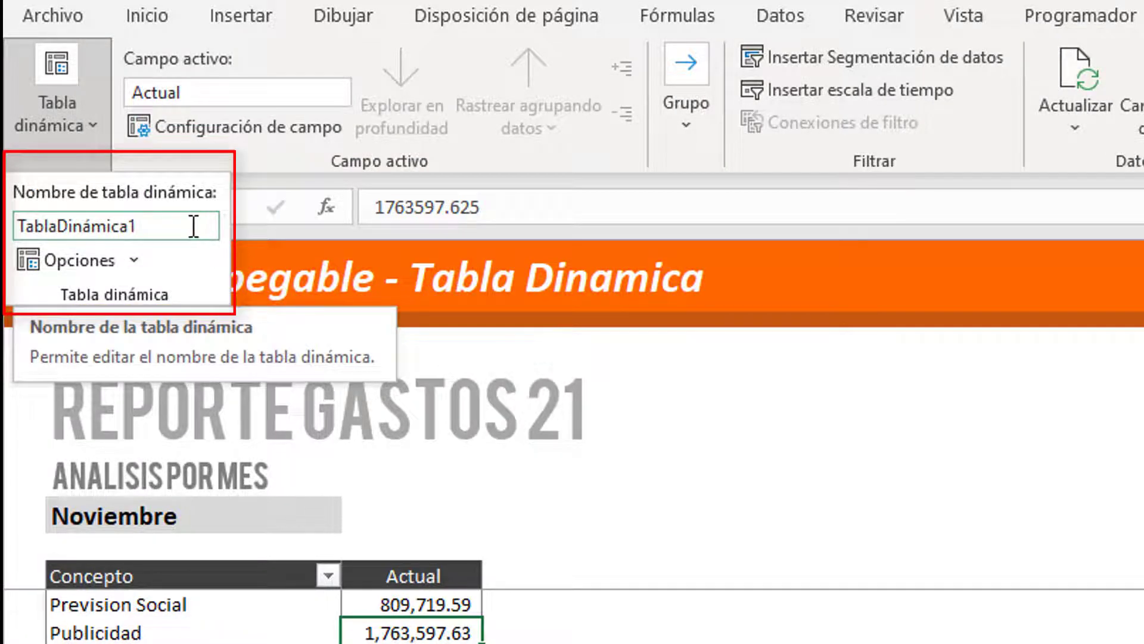
pyautogui.hotkey('alt', 'F11')
pyautogui.click(992, 266)
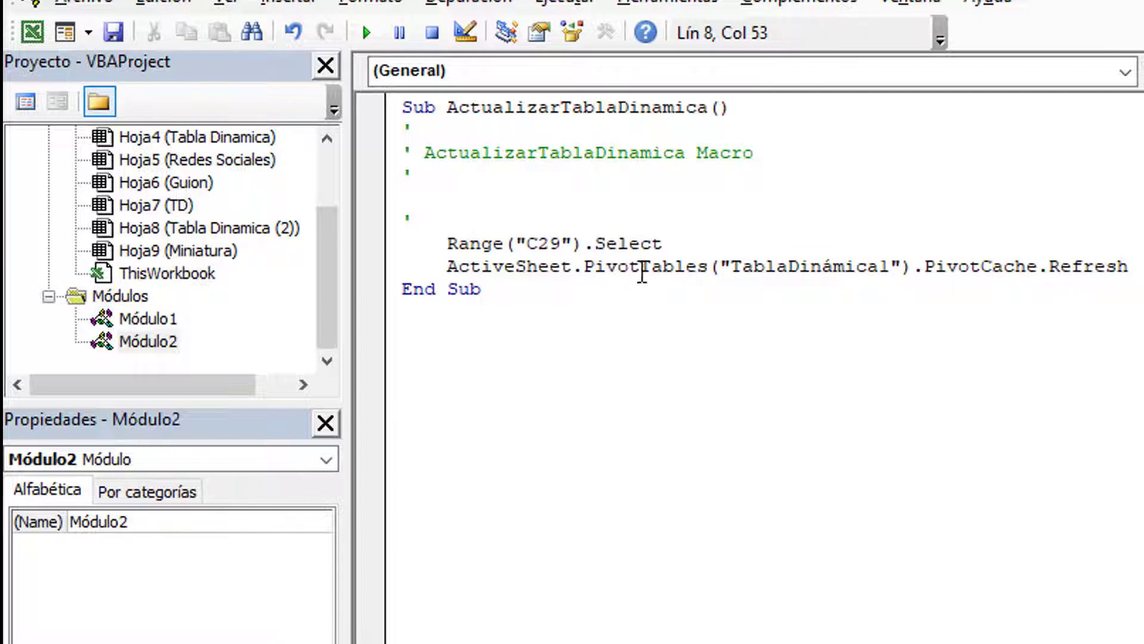
pyautogui.moveTo(676, 243); pyautogui.dragTo(400, 133)
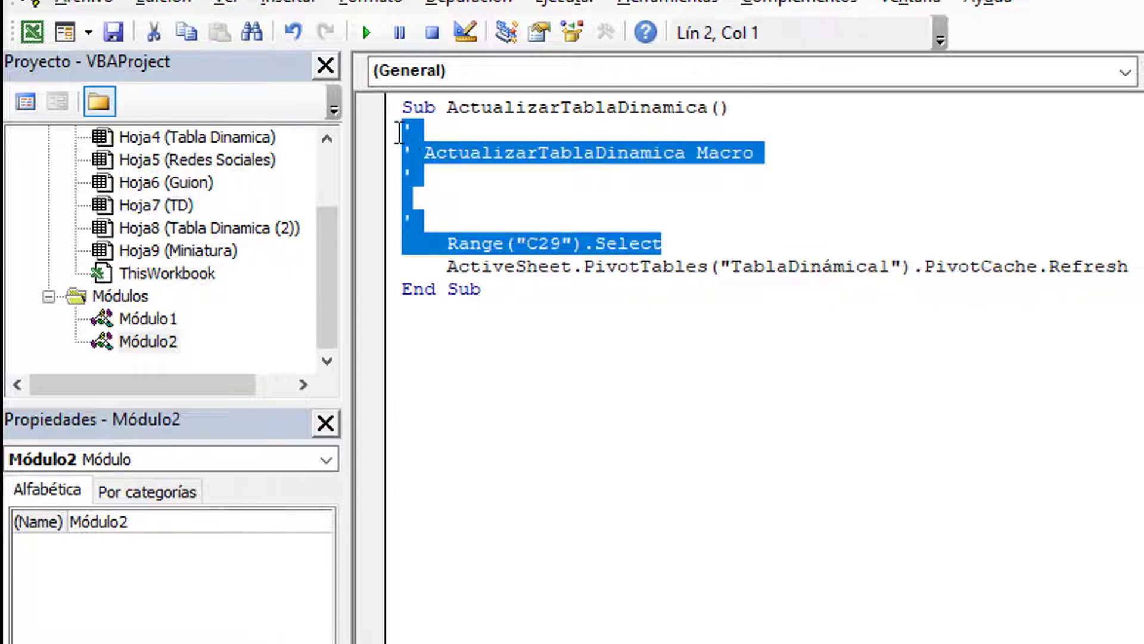
pyautogui.press('Delete')
pyautogui.press('Delete')
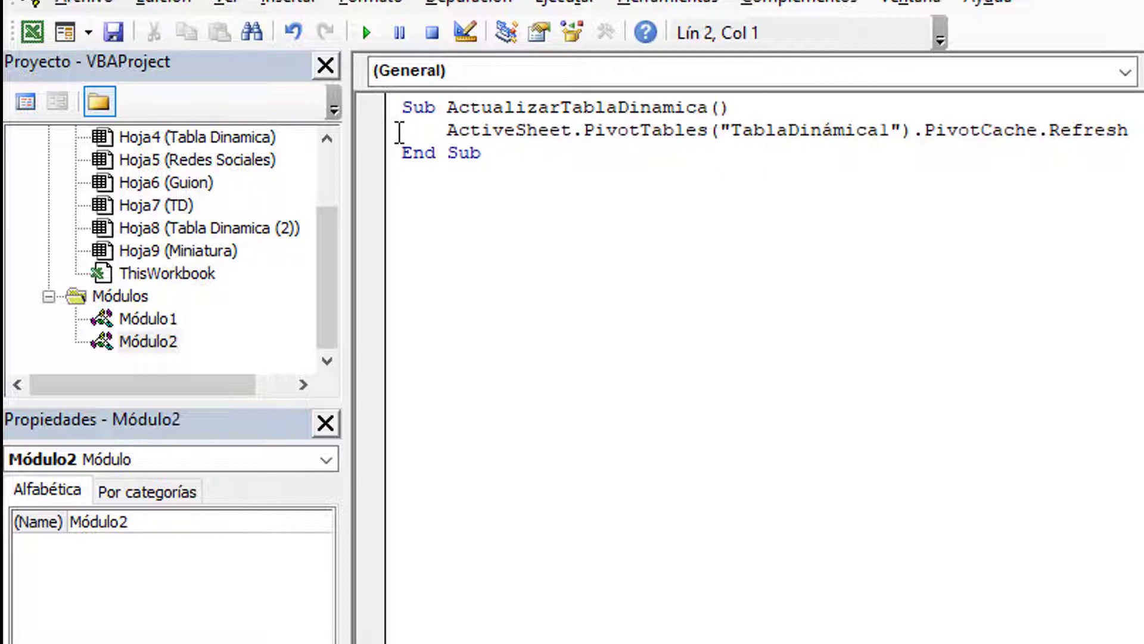
pyautogui.click(577, 149)
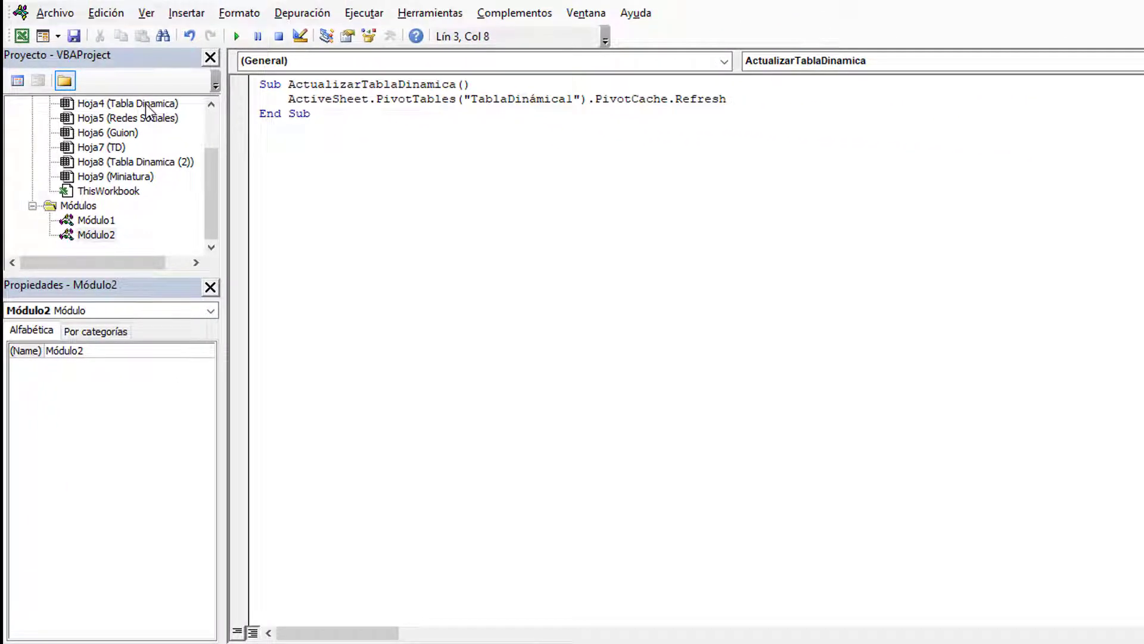
# Step: Review Hoja4's Worksheet_Change code, confirming its $B$9 check matches the month cell and its ActualizarTD call
pyautogui.doubleClick(146, 105)
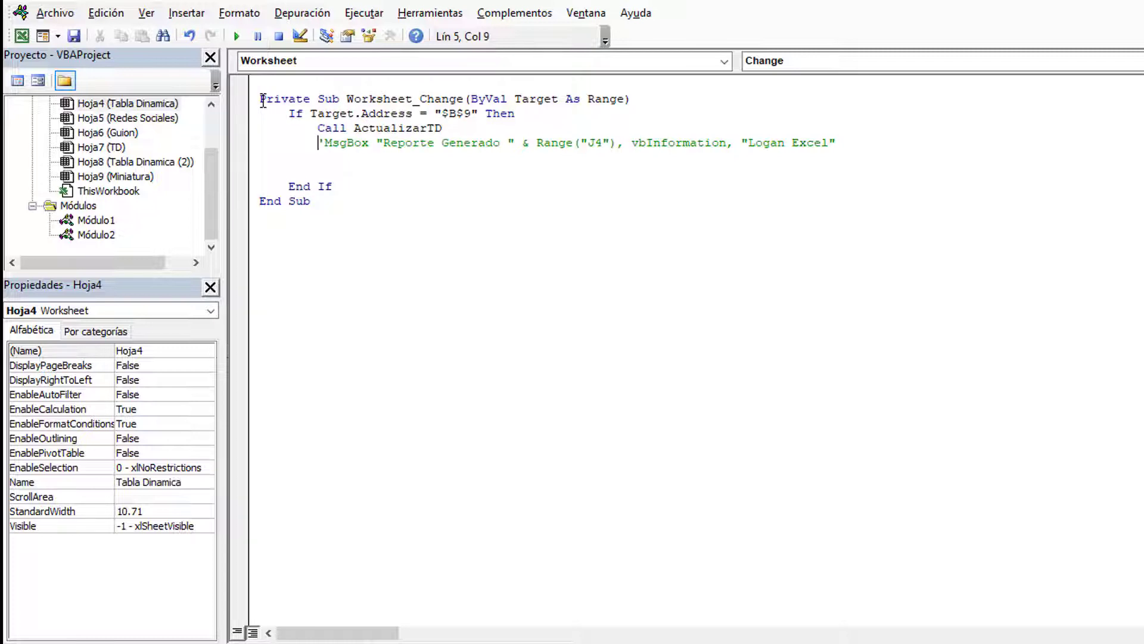
pyautogui.click(397, 112)
pyautogui.moveTo(291, 113); pyautogui.dragTo(361, 113)
pyautogui.moveTo(435, 114); pyautogui.dragTo(472, 114)
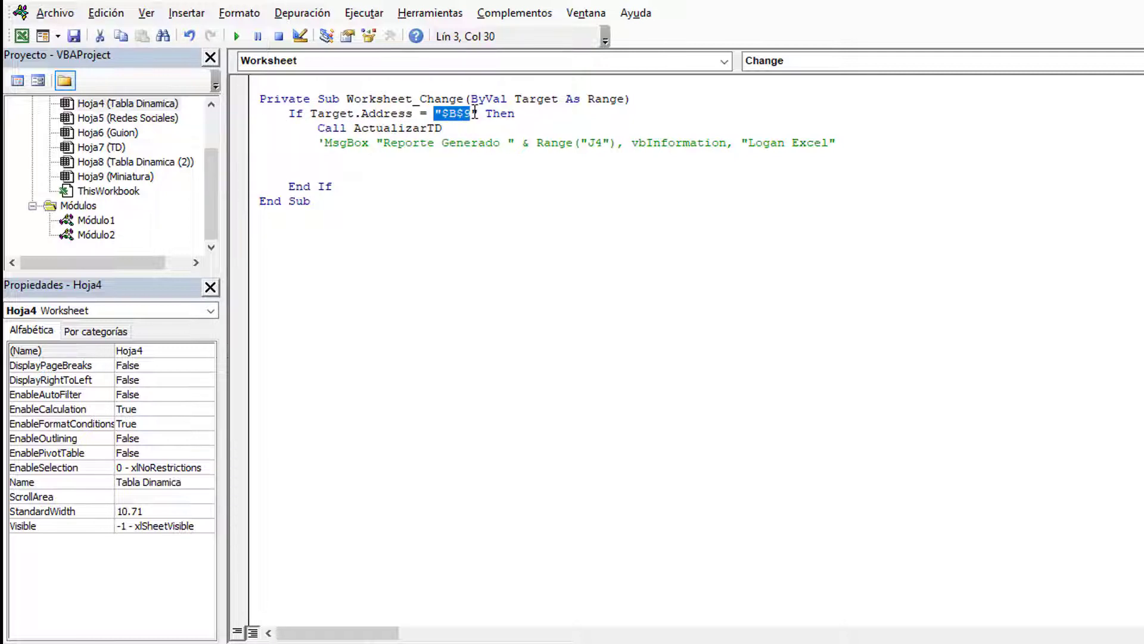
pyautogui.hotkey('alt', 'F11')
pyautogui.click(179, 349)
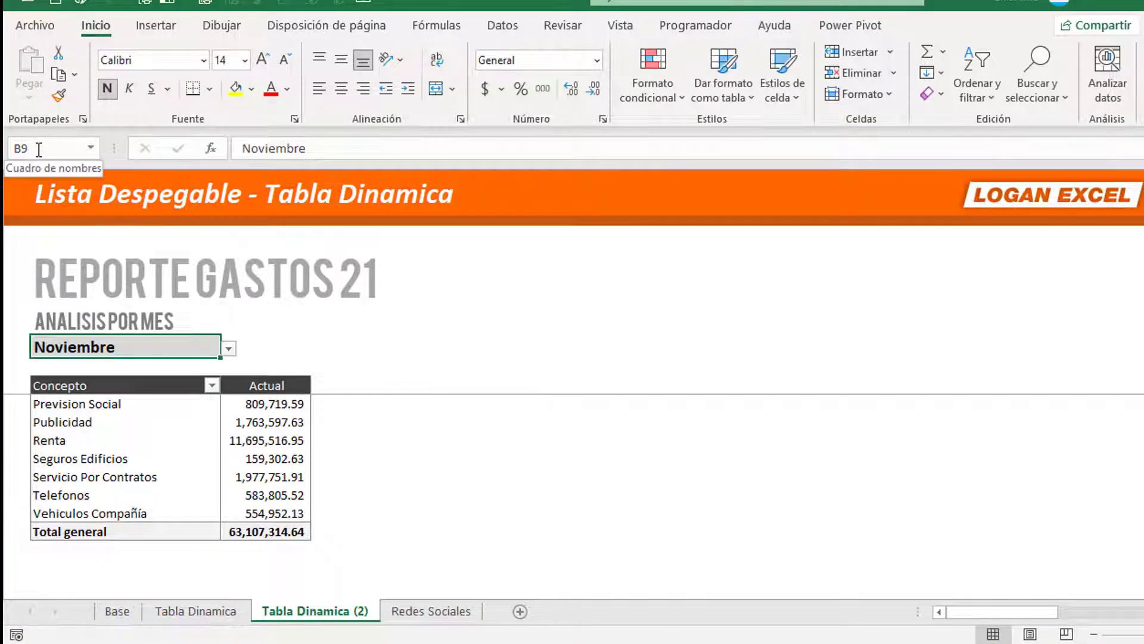
pyautogui.hotkey('alt', 'Tab')
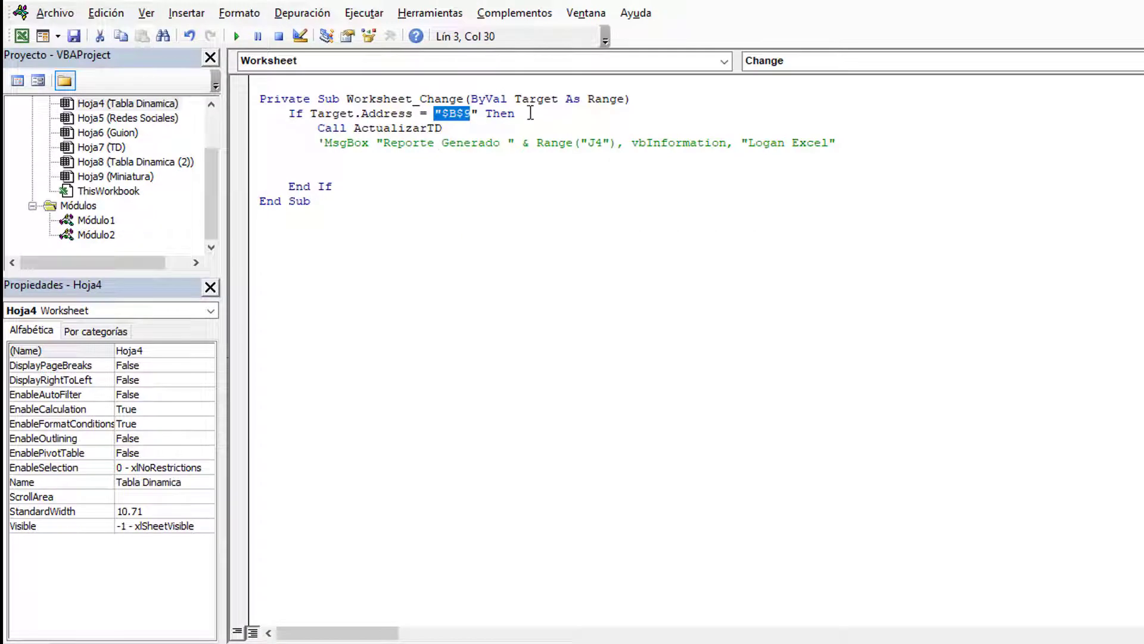
pyautogui.click(517, 119)
pyautogui.moveTo(445, 128); pyautogui.dragTo(357, 132)
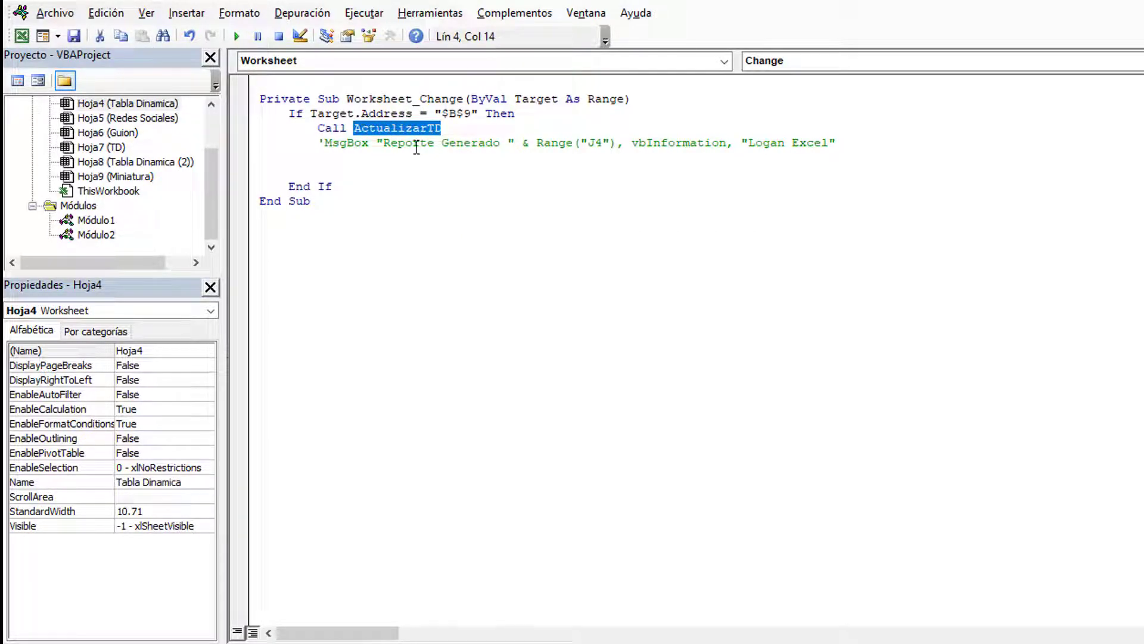
pyautogui.click(413, 143)
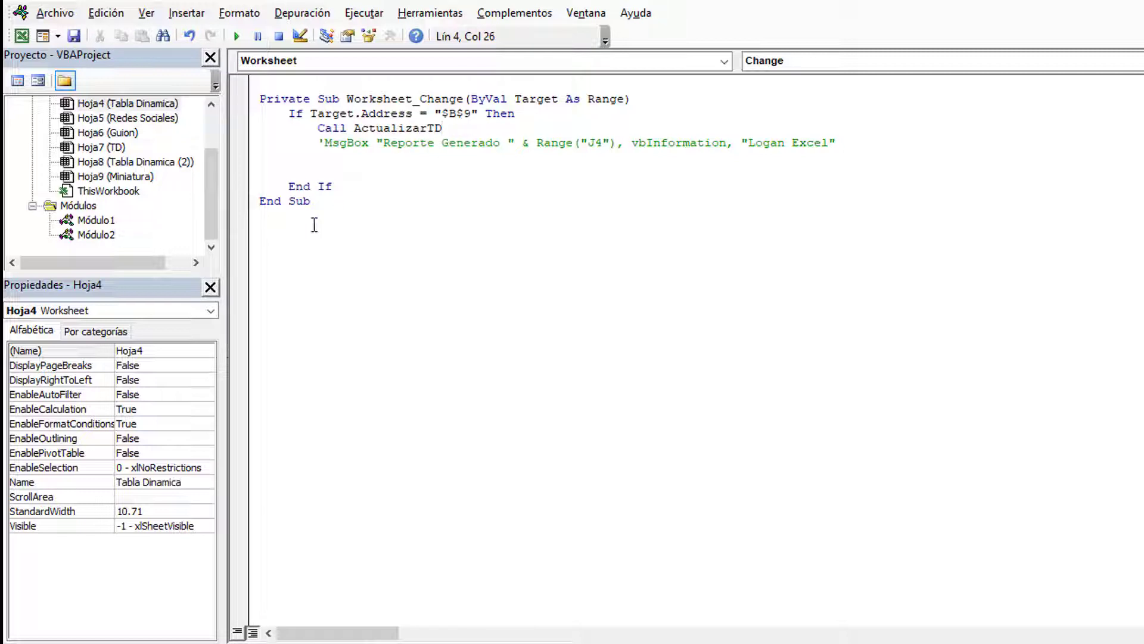
# Step: Copy the Worksheet_Change procedure into the Tabla Dinamica (2) sheet's code module
pyautogui.moveTo(314, 224); pyautogui.dragTo(255, 105)
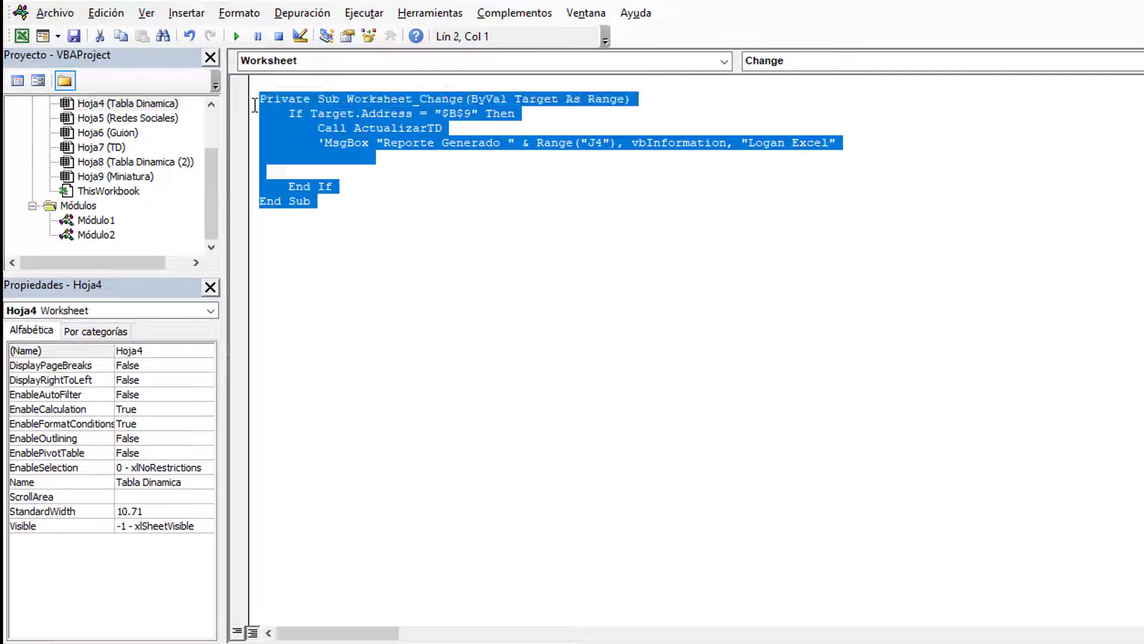
pyautogui.hotkey('ctrl', 'c')
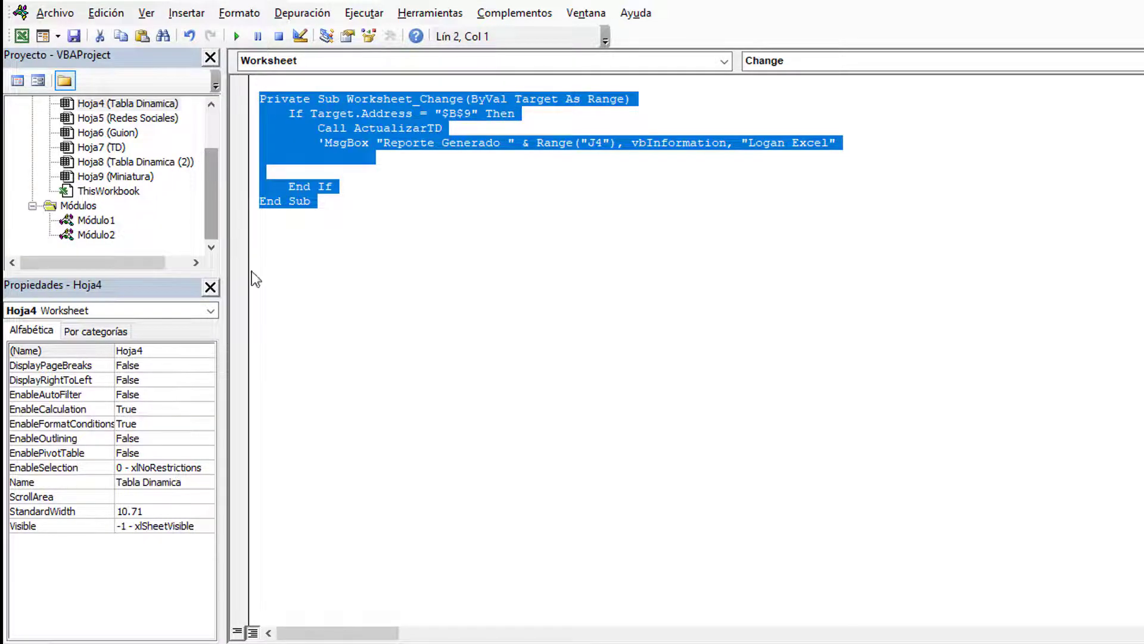
pyautogui.hotkey('alt', 'F11')
pyautogui.click(231, 614)
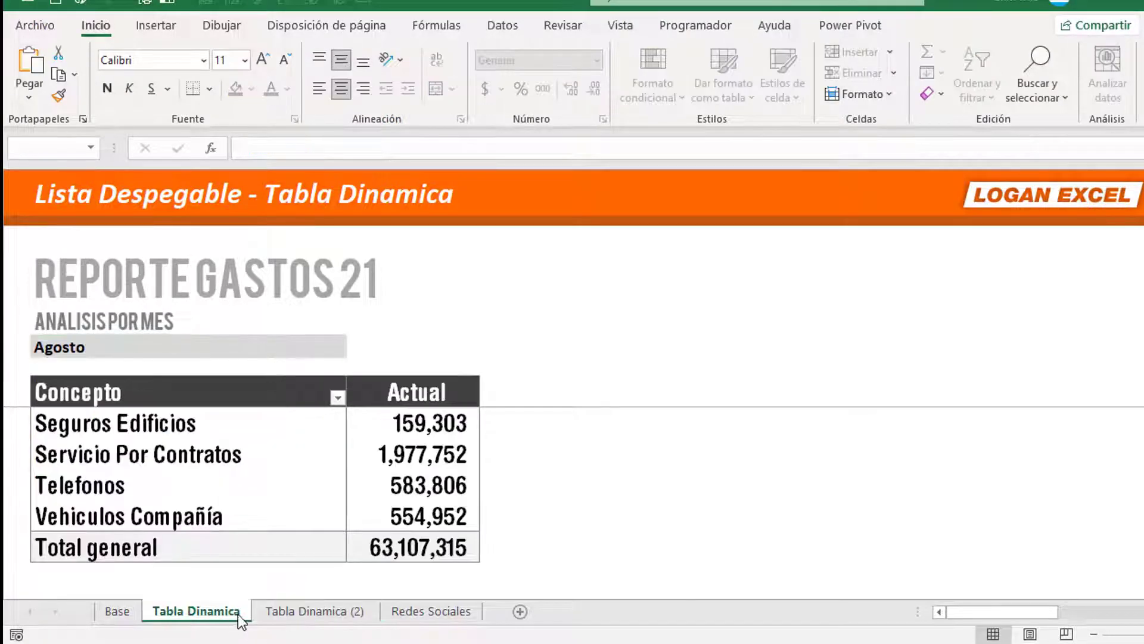
pyautogui.click(272, 614)
pyautogui.hotkey('alt', 'F11')
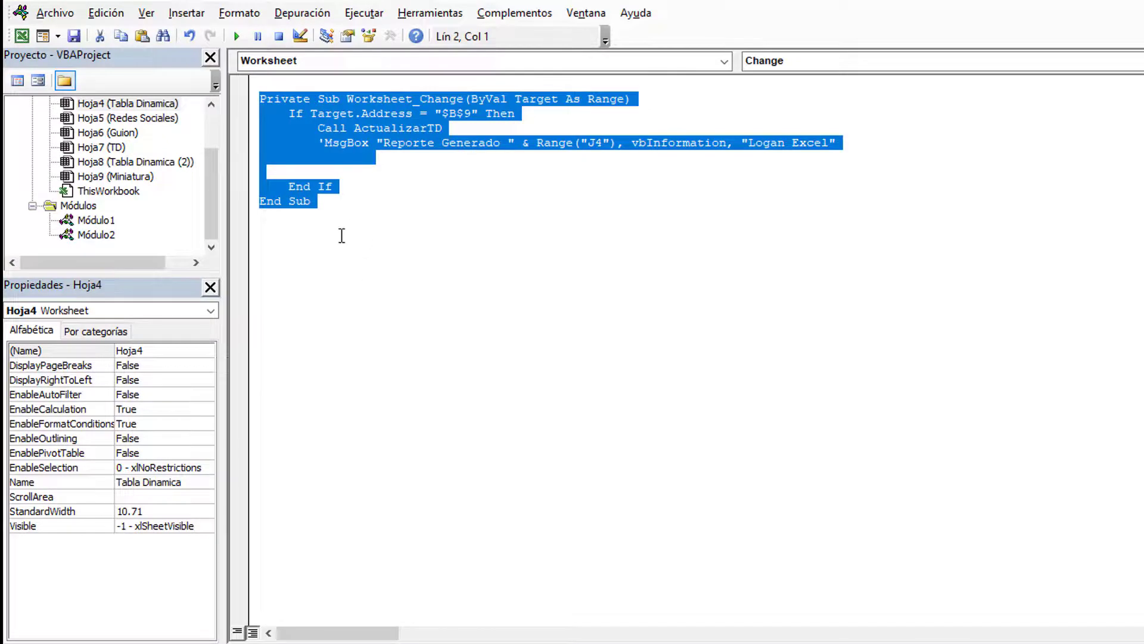
pyautogui.doubleClick(148, 162)
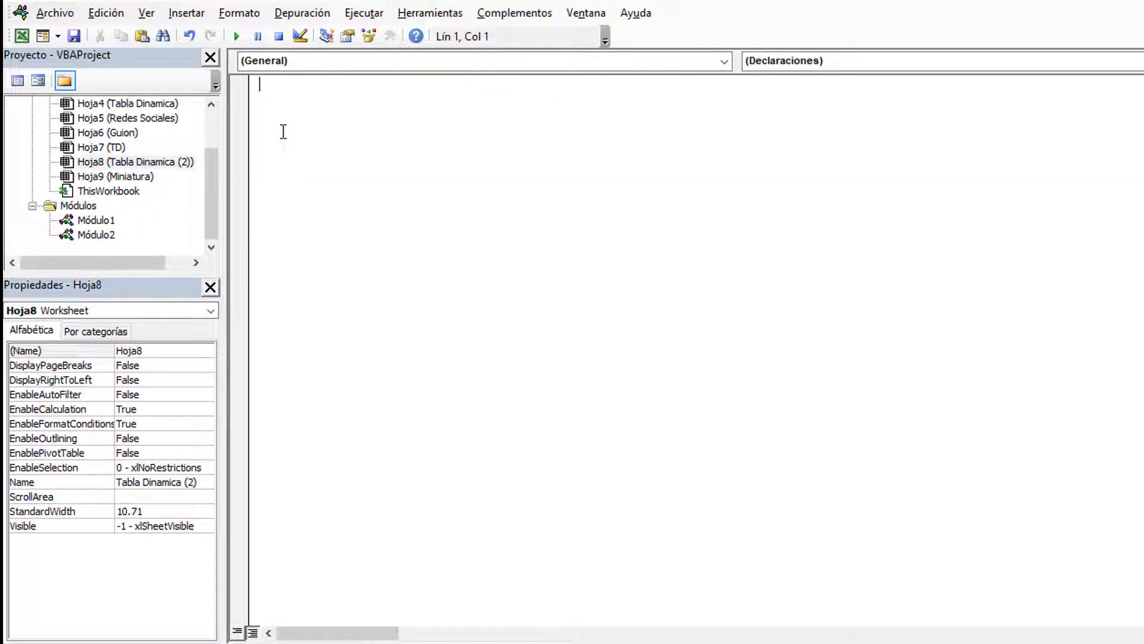
pyautogui.hotkey('ctrl', 'v')
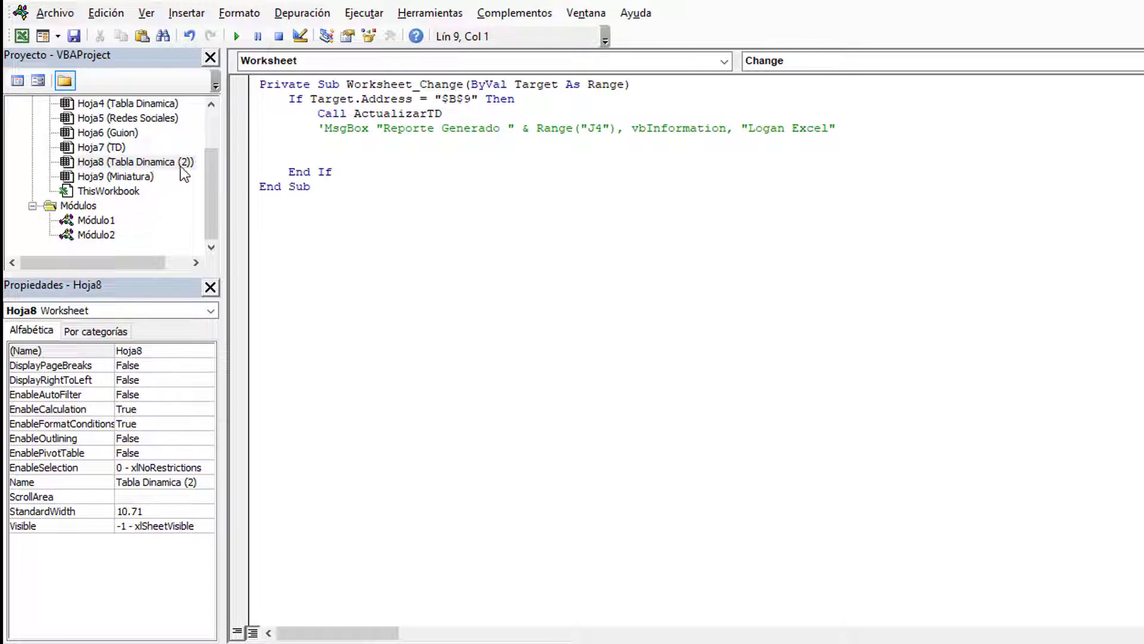
# Step: Delete the MsgBox comment line from the pasted Worksheet_Change code
pyautogui.click(842, 130)
pyautogui.hotkey('shift', 'Home')
pyautogui.press('Delete')
pyautogui.press('Up')
pyautogui.press('End')
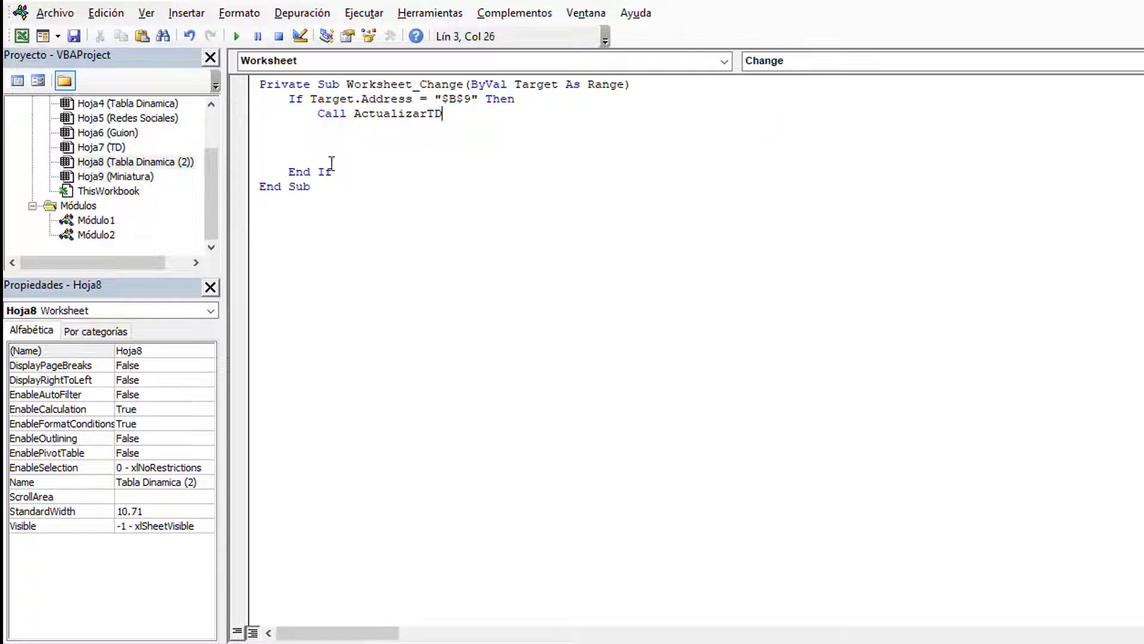
# Step: Replace the ActualizarTD call with ActualizarTablaDinamica from Módulo2 and recheck the $B$9 condition
pyautogui.moveTo(452, 119); pyautogui.dragTo(355, 113)
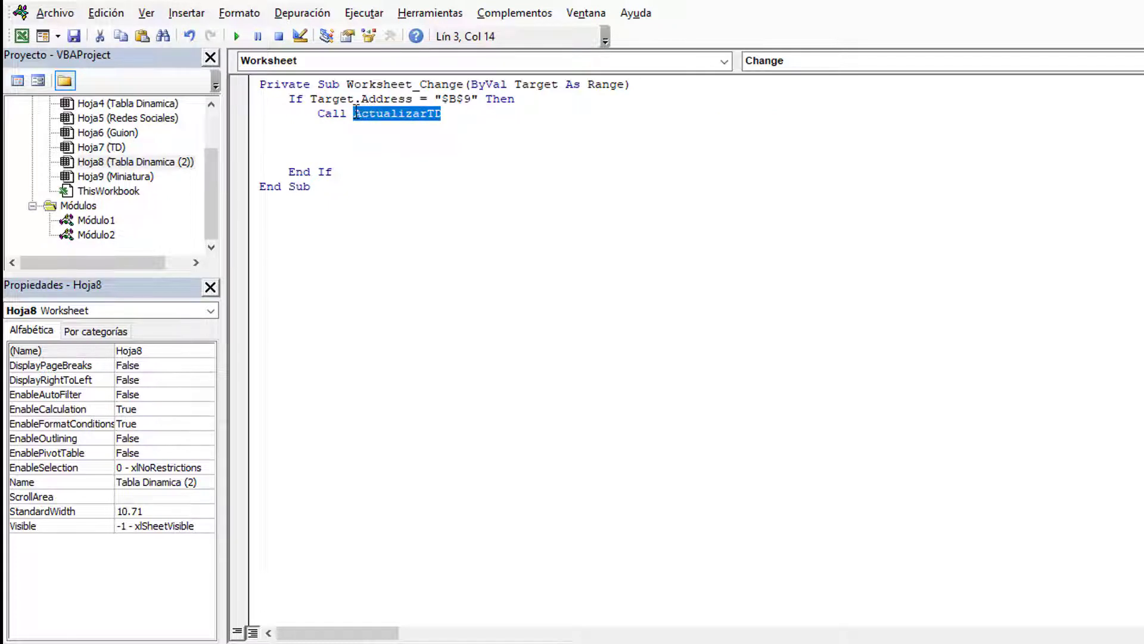
pyautogui.doubleClick(102, 236)
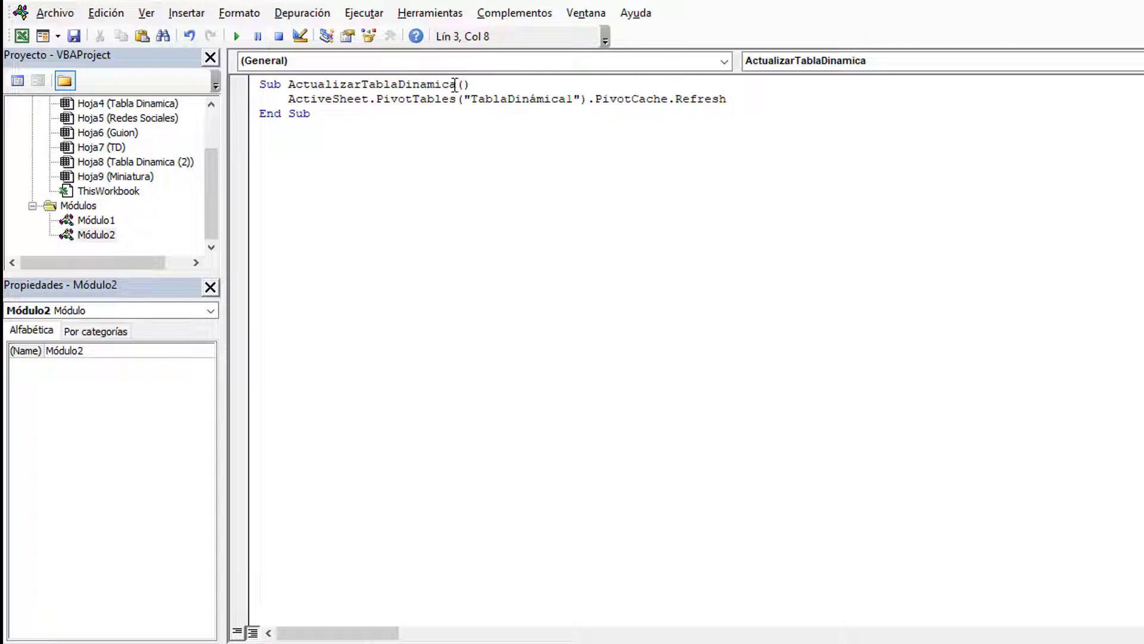
pyautogui.moveTo(457, 84)
pyautogui.mouseDown()
pyautogui.moveTo(377, 98)
pyautogui.moveTo(292, 81)
pyautogui.mouseUp()
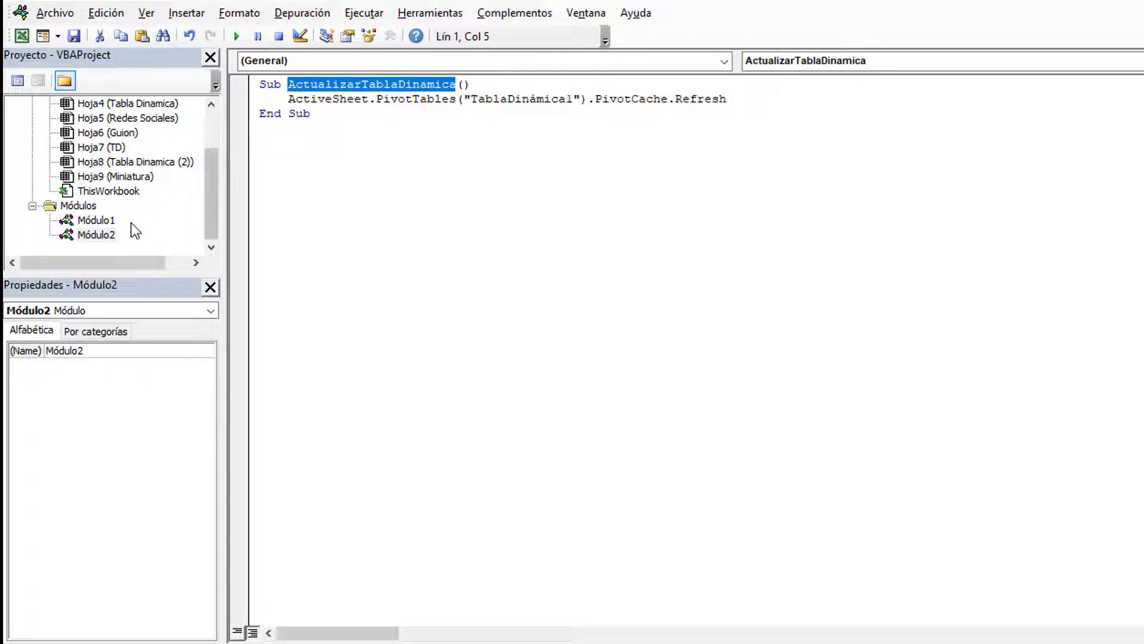
pyautogui.click(153, 162)
pyautogui.doubleClick(153, 162)
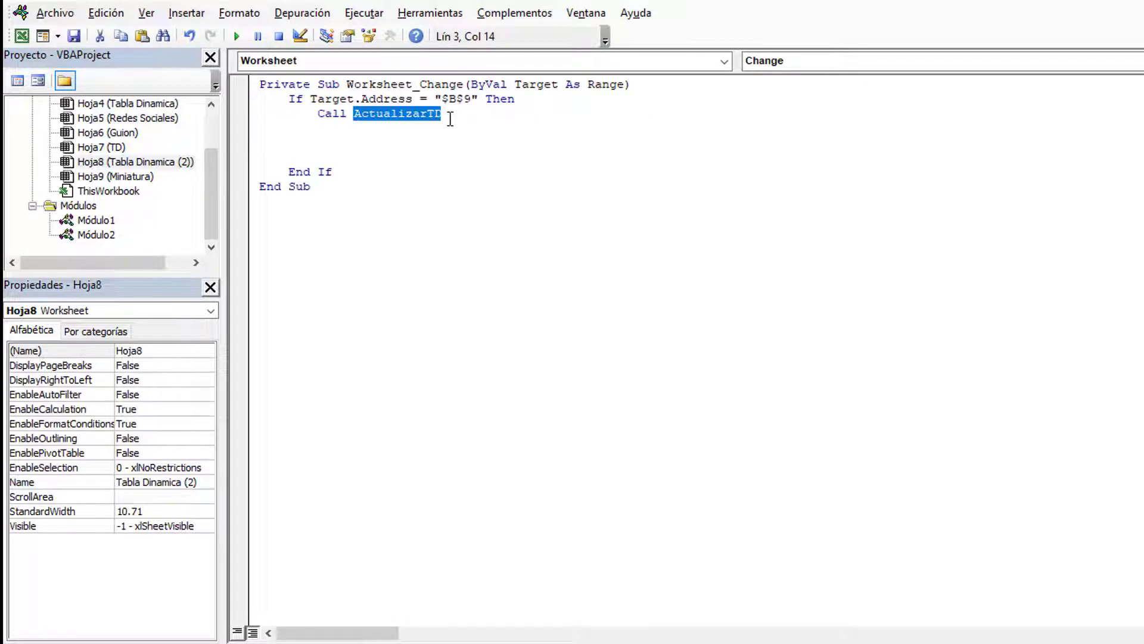
pyautogui.press('Delete')
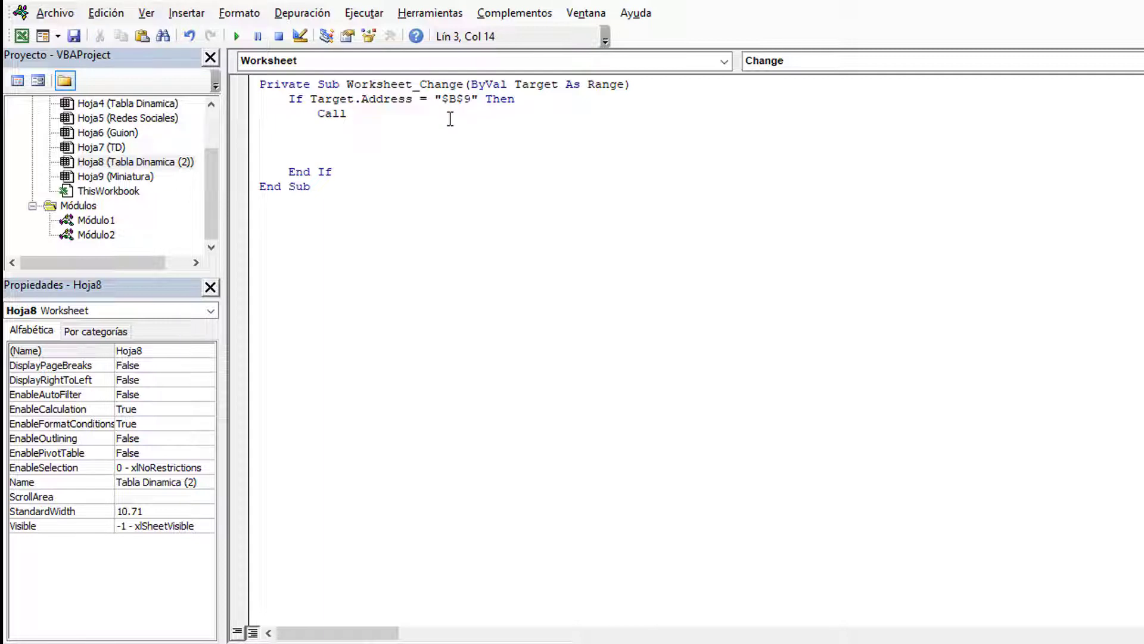
pyautogui.hotkey('ctrl', 'v')
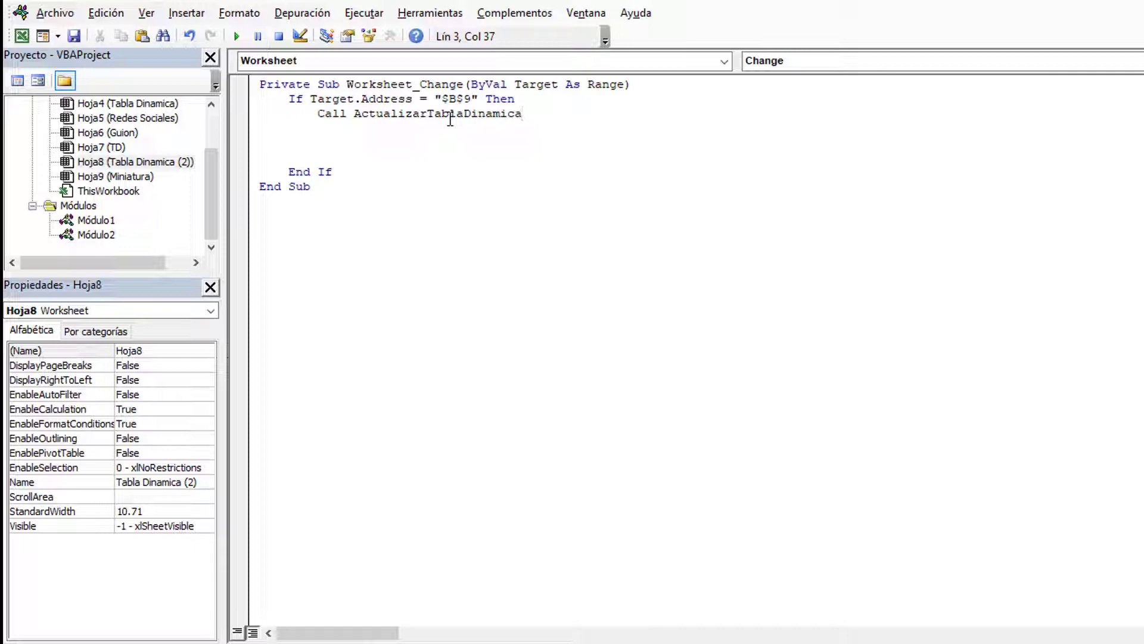
pyautogui.click(459, 171)
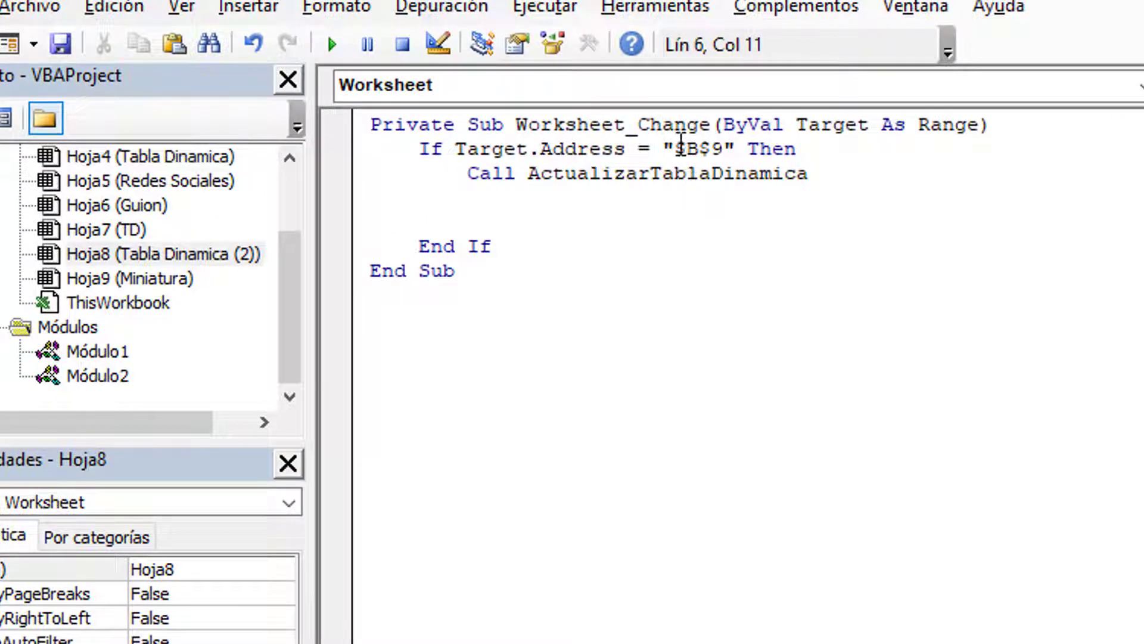
pyautogui.moveTo(674, 149); pyautogui.dragTo(724, 149)
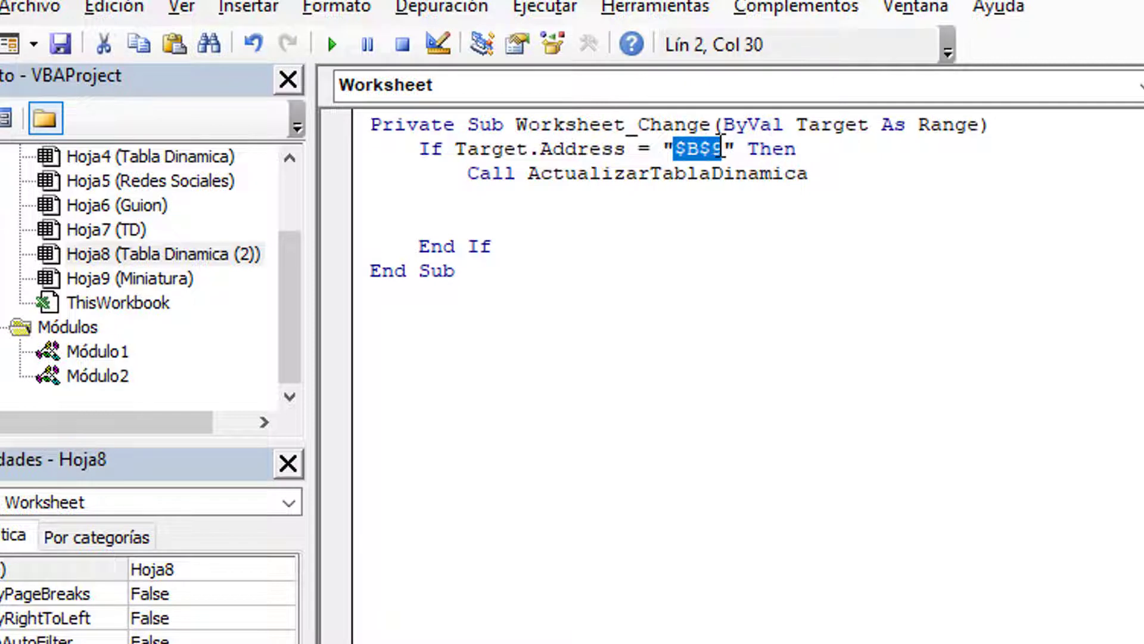
pyautogui.click(713, 192)
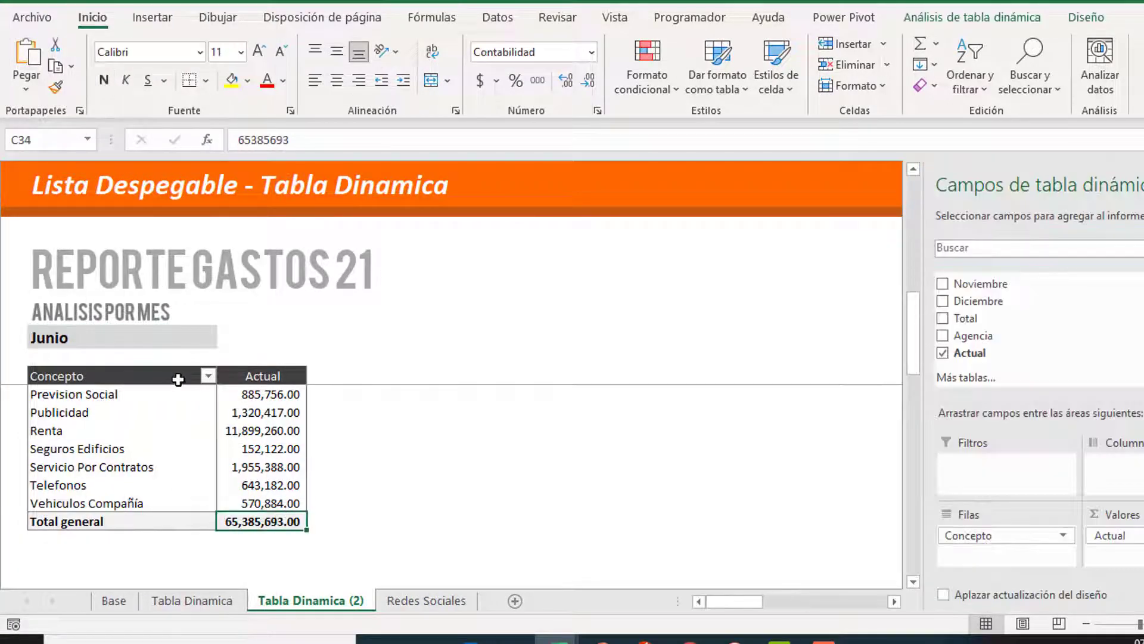
# Step: Switch the report month in B9 to Mayo and check the pivot's Total general
pyautogui.click(148, 342)
pyautogui.click(264, 285)
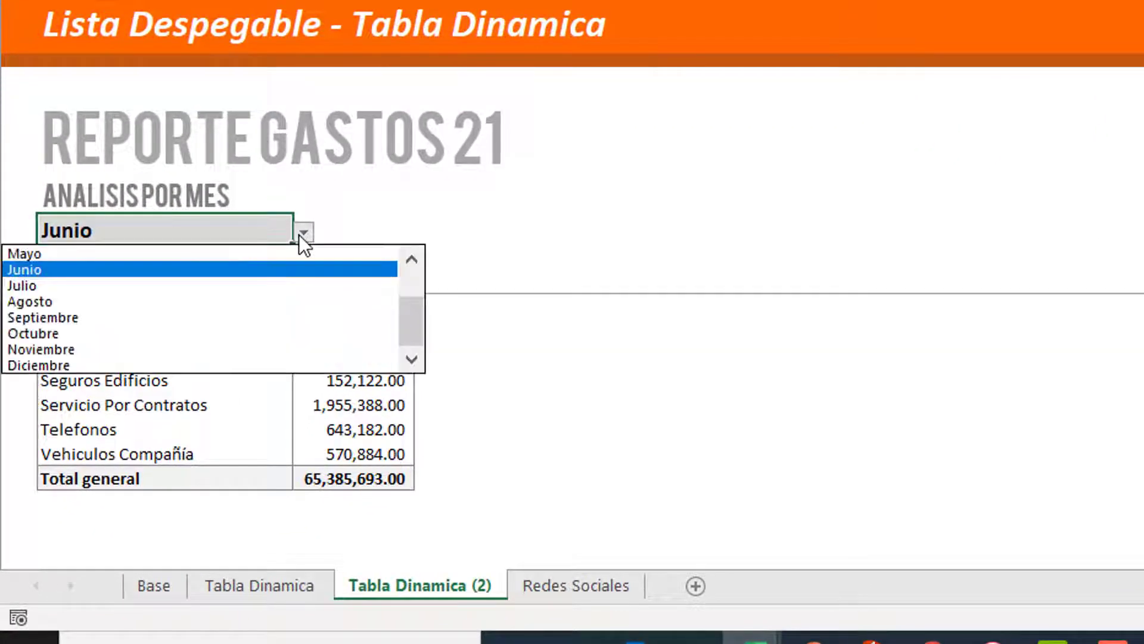
pyautogui.click(228, 309)
pyautogui.click(369, 477)
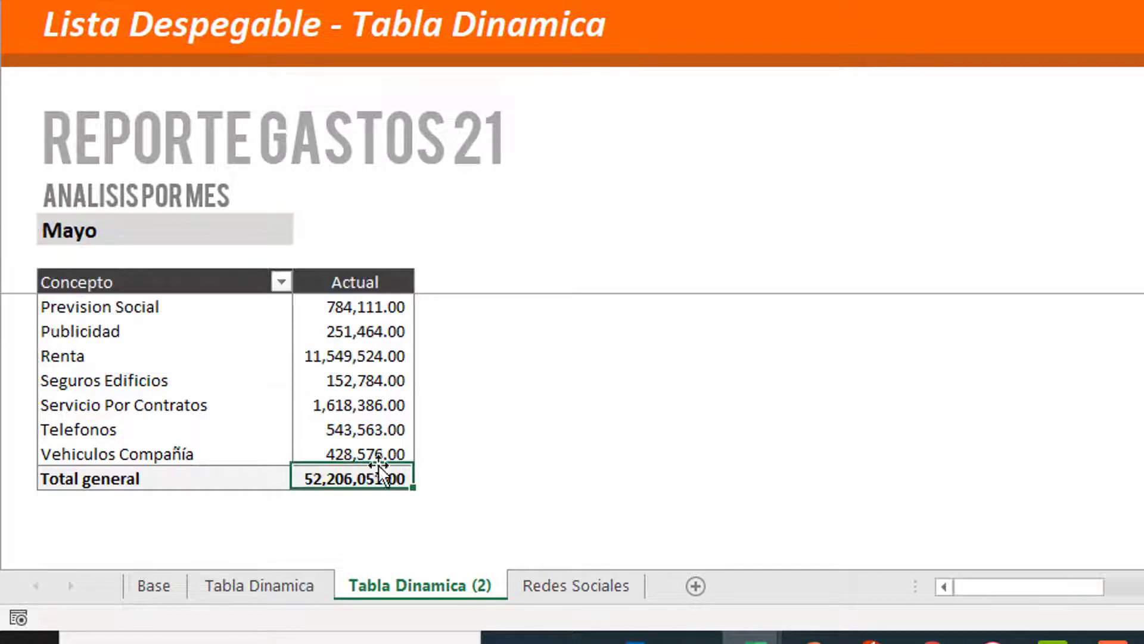
# Step: Cycle the month through Noviembre and Diciembre, then set it to Enero and check the total
pyautogui.click(270, 237)
pyautogui.click(304, 232)
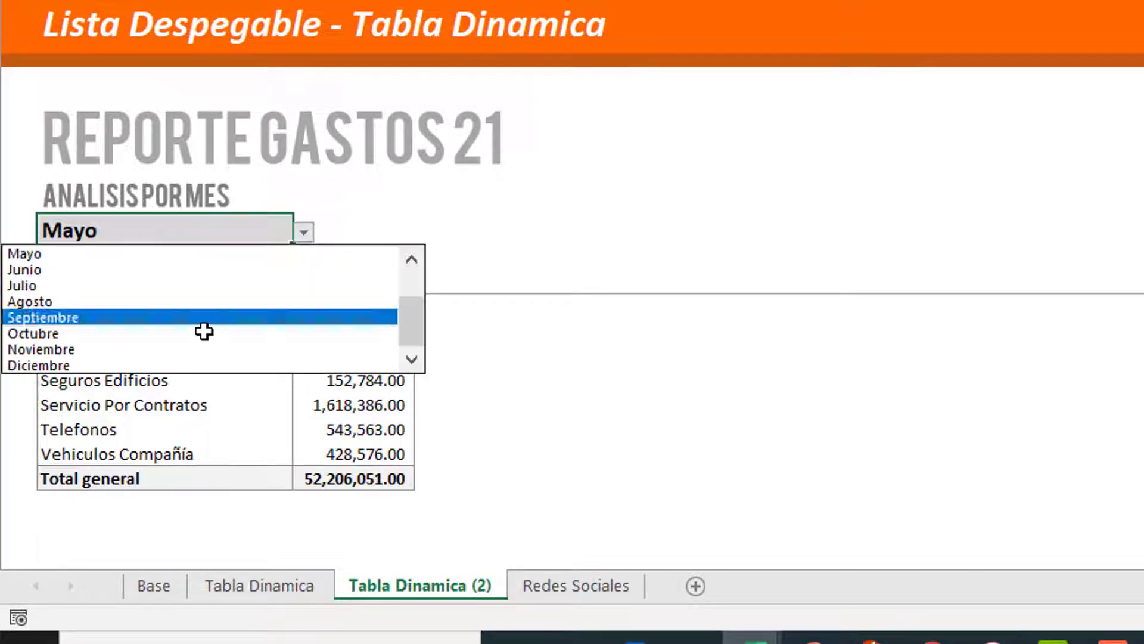
pyautogui.click(198, 350)
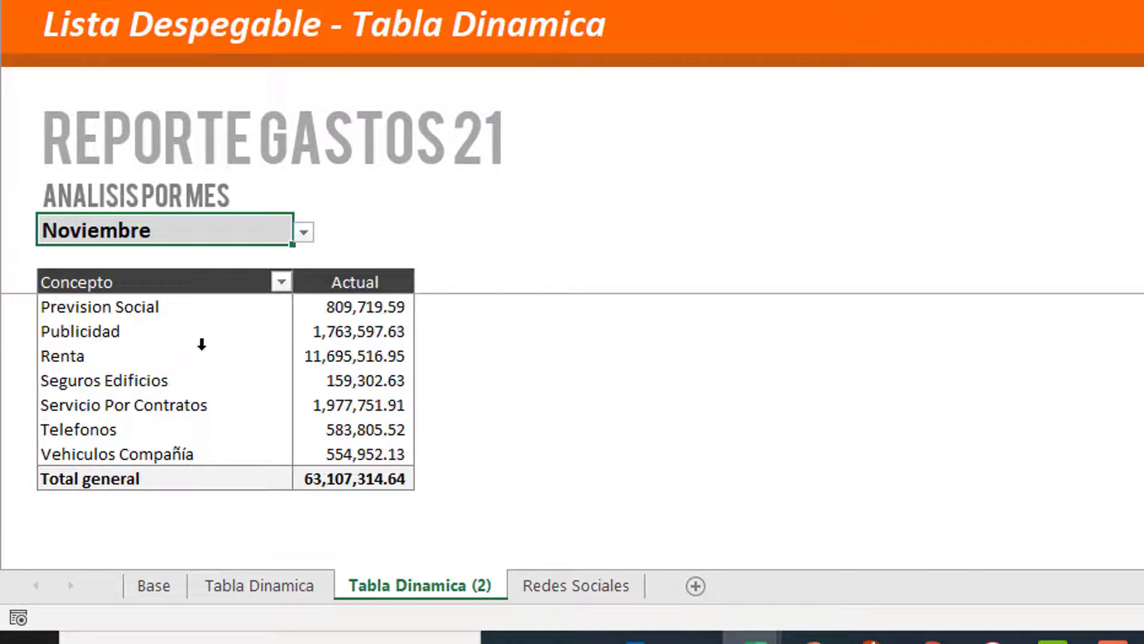
pyautogui.click(304, 232)
pyautogui.click(201, 361)
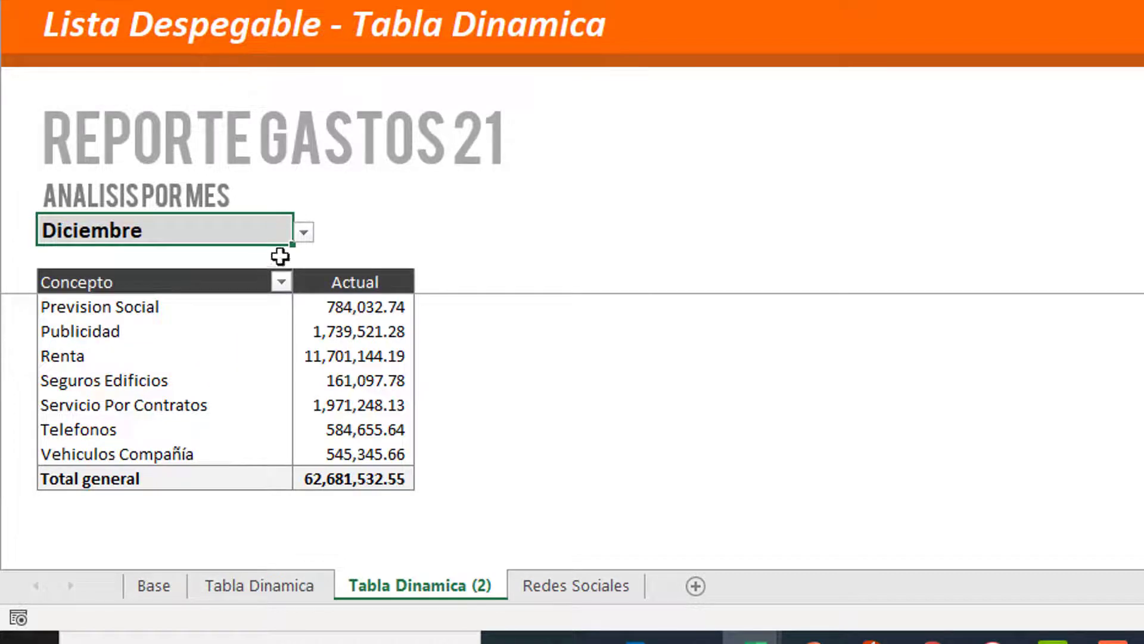
pyautogui.click(304, 232)
pyautogui.moveTo(423, 331); pyautogui.dragTo(404, 284)
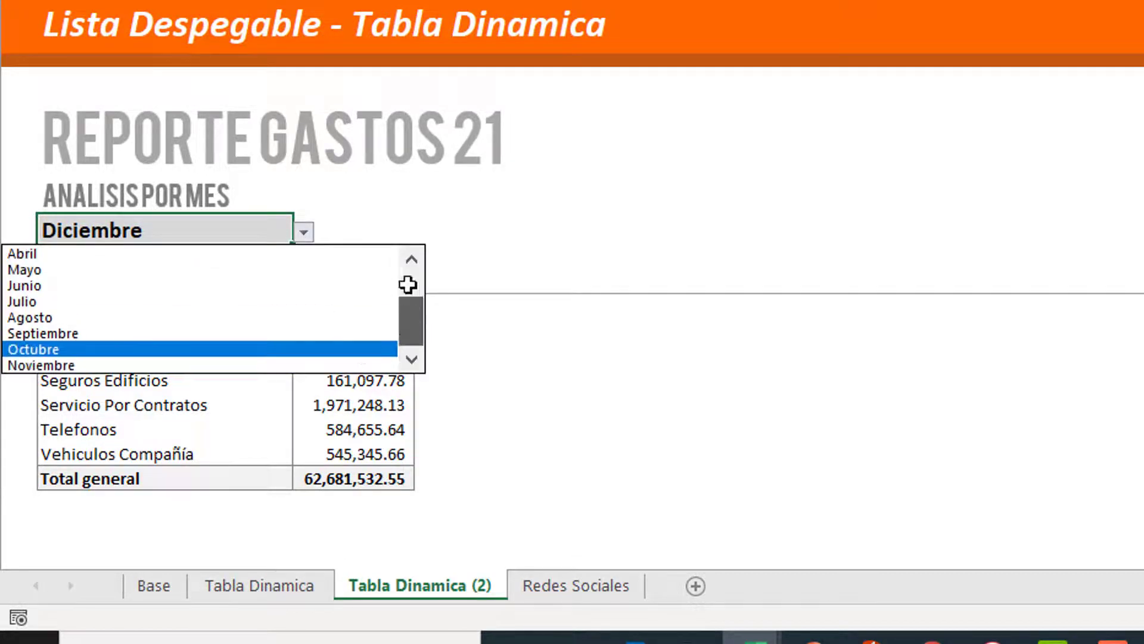
pyautogui.click(340, 253)
pyautogui.click(380, 475)
# Step: Review the pivot, leaving the month unchanged, and widen column C so the total fits
pyautogui.scroll(2, 431, 383)
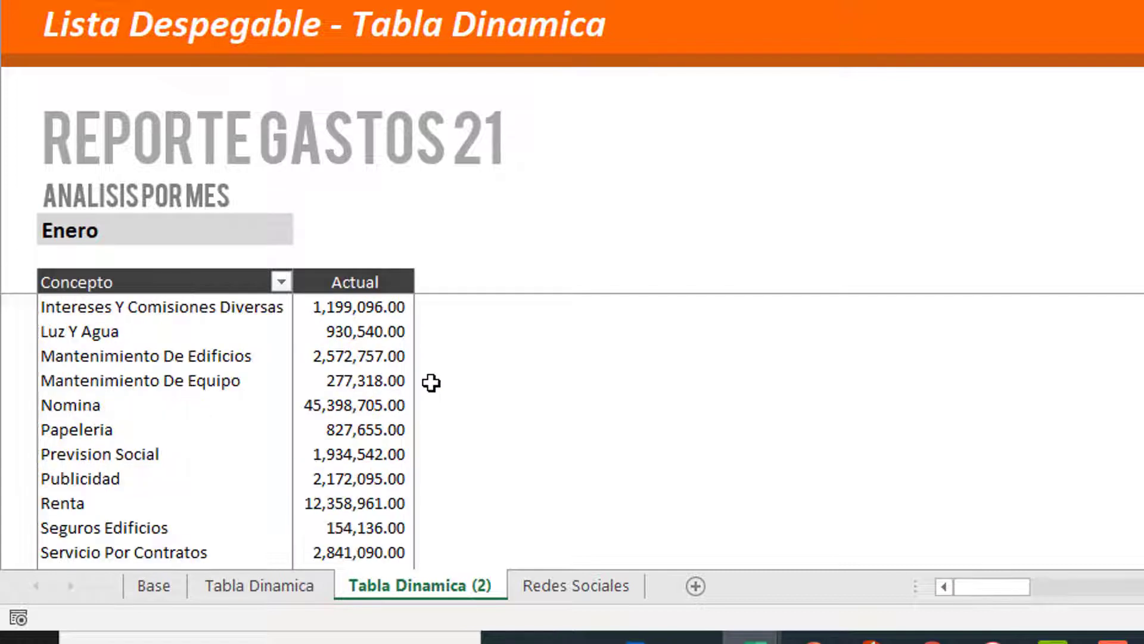
pyautogui.scroll(-1, 431, 383)
pyautogui.scroll(-1, 432, 383)
pyautogui.scroll(2, 432, 383)
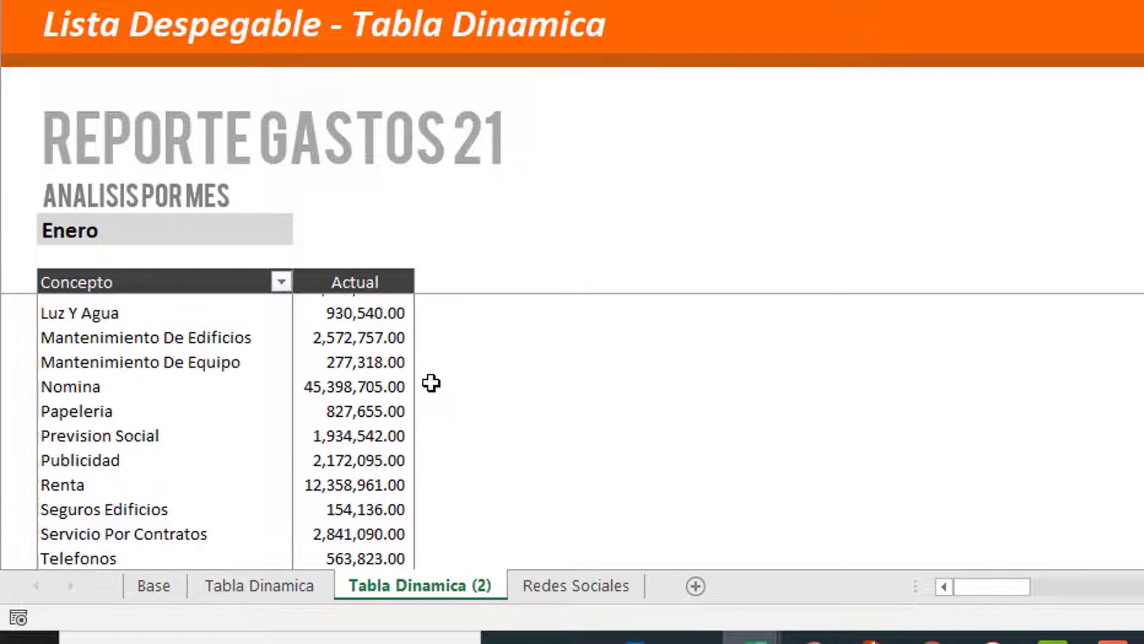
pyautogui.scroll(-1, 432, 383)
pyautogui.scroll(-1, 431, 384)
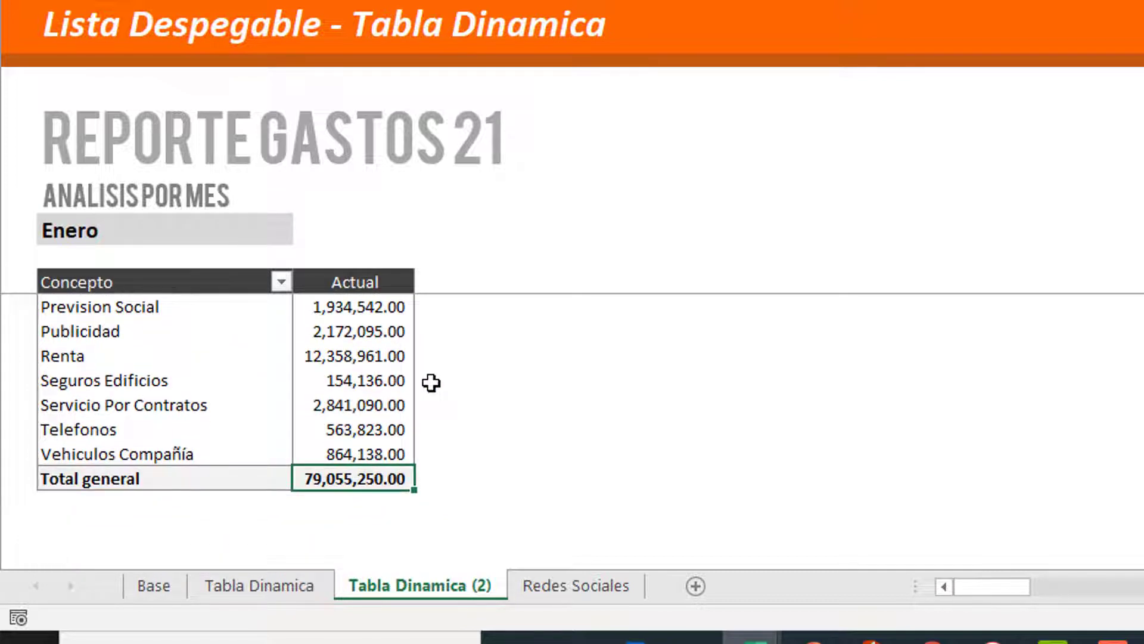
pyautogui.click(261, 231)
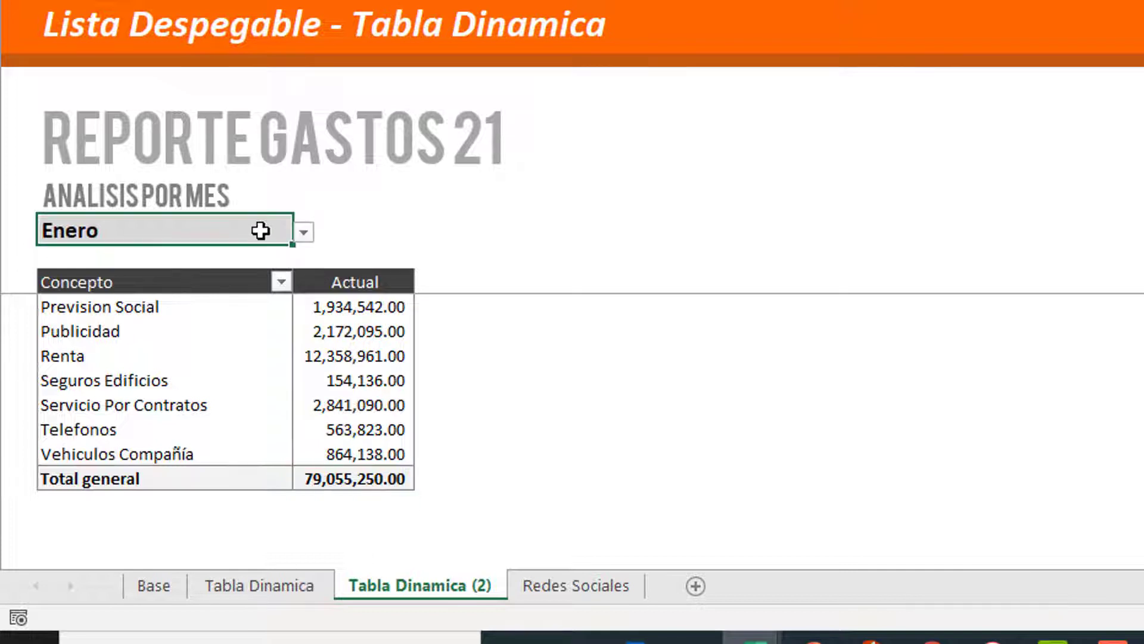
pyautogui.click(305, 231)
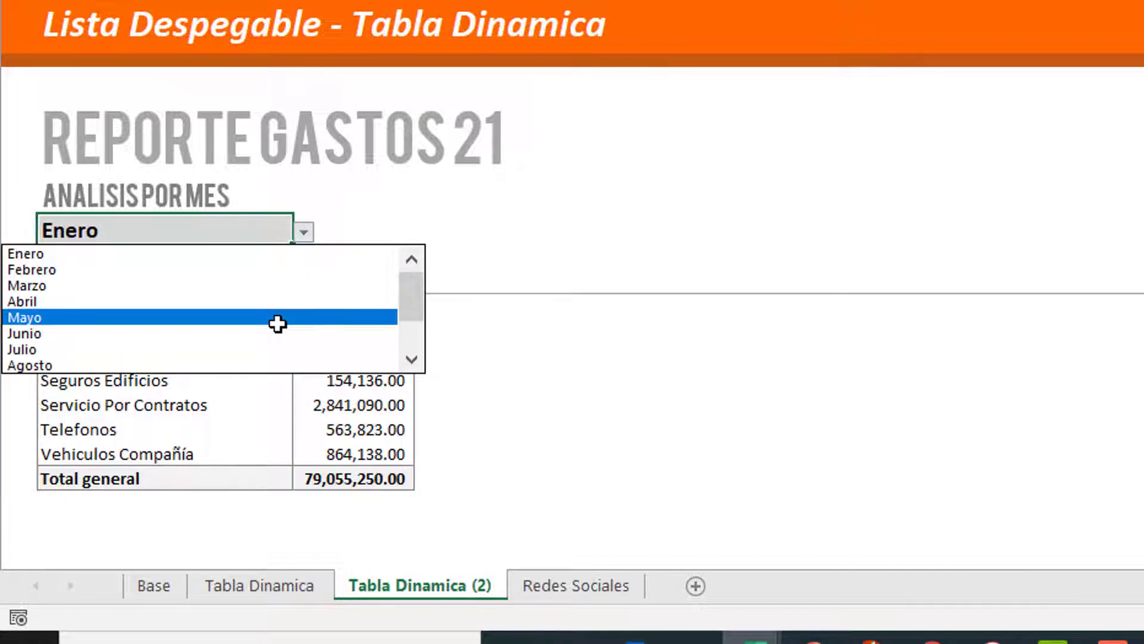
pyautogui.click(659, 241)
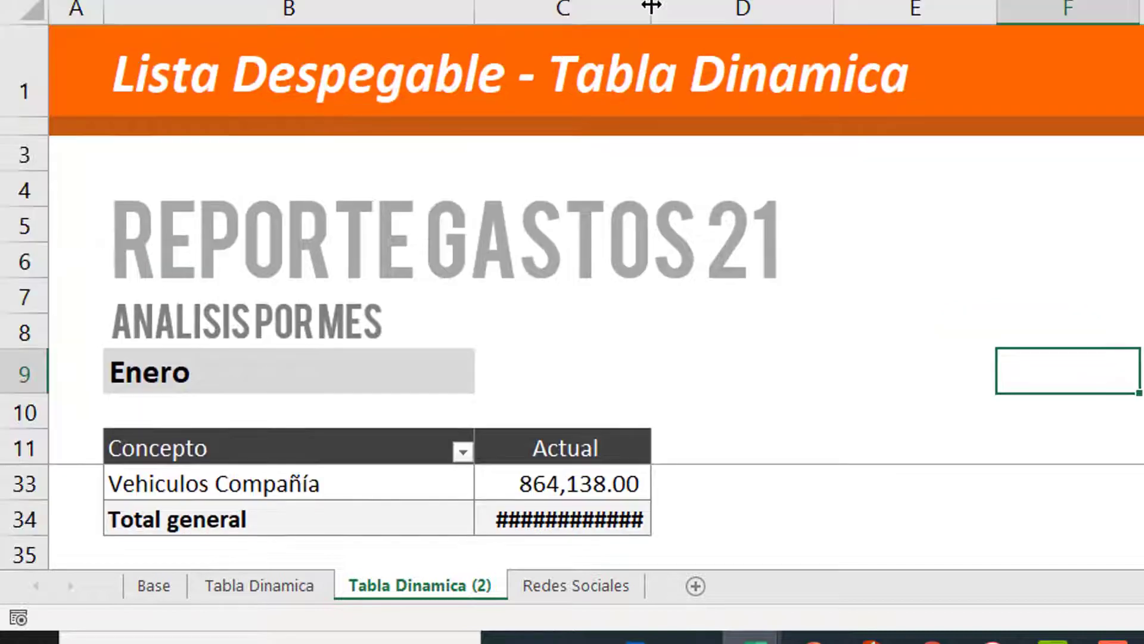
pyautogui.moveTo(652, 7); pyautogui.dragTo(671, 6)
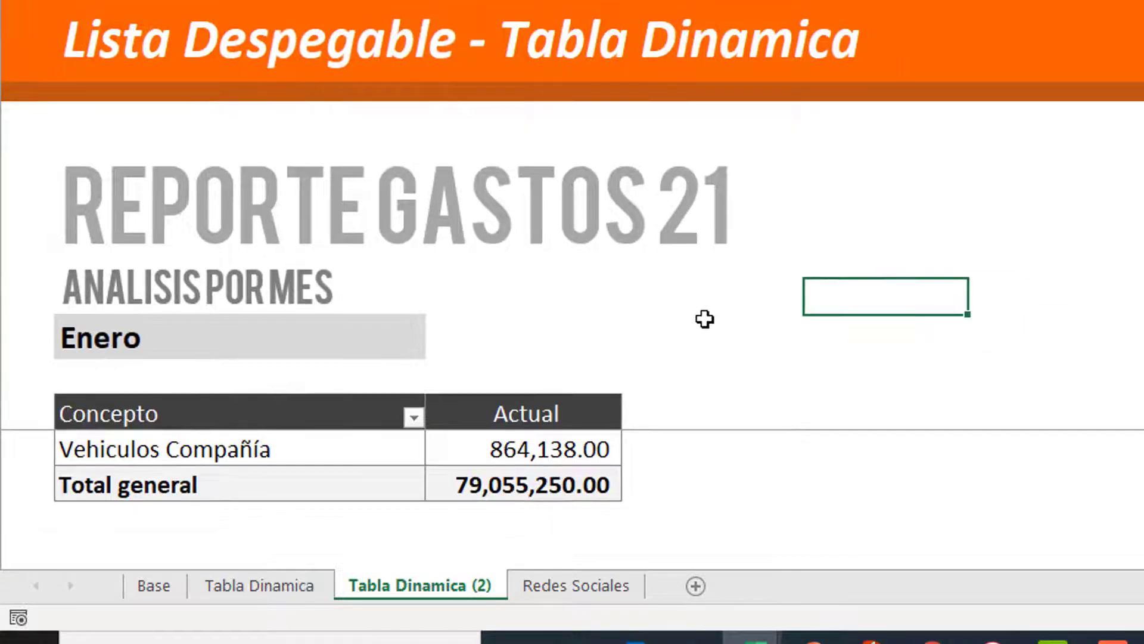
# Step: Set the report month to Abril so the pivot refreshes
pyautogui.click(215, 304)
pyautogui.click(391, 309)
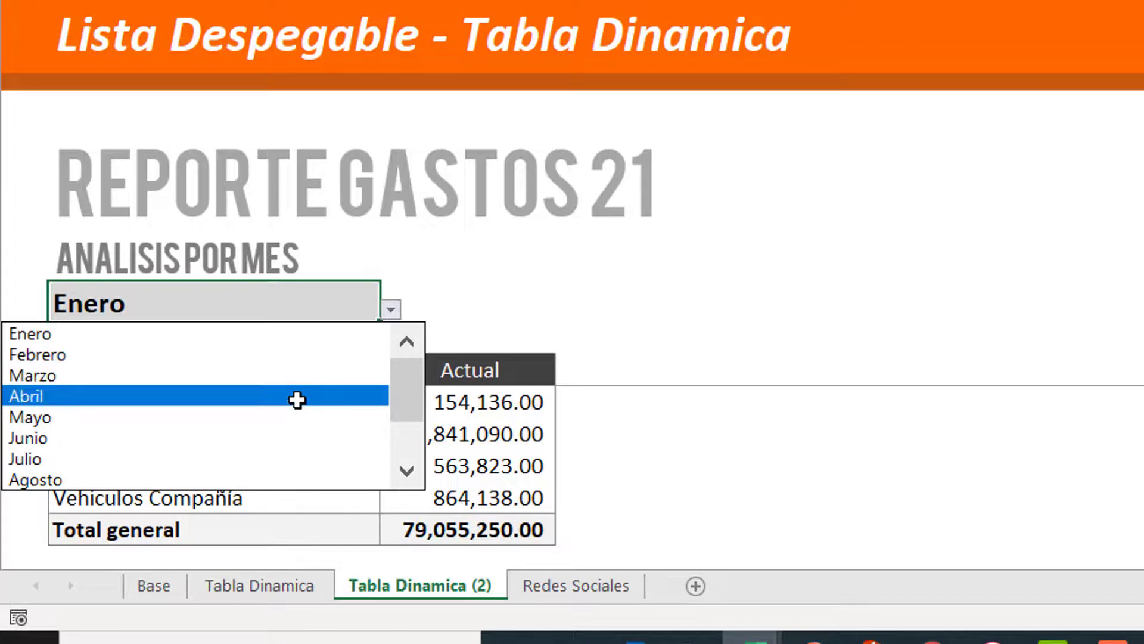
pyautogui.click(297, 400)
pyautogui.click(493, 530)
pyautogui.click(352, 322)
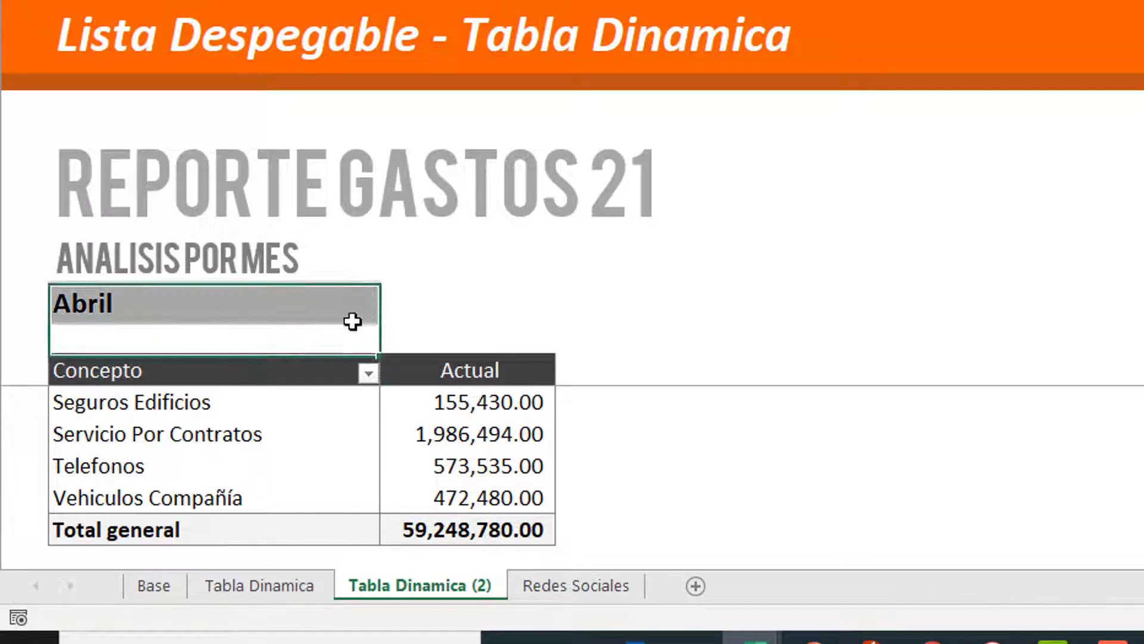
pyautogui.click(353, 304)
# Step: Set the report month to Diciembre, refreshing the Total general to 62,681,532.55
pyautogui.click(390, 309)
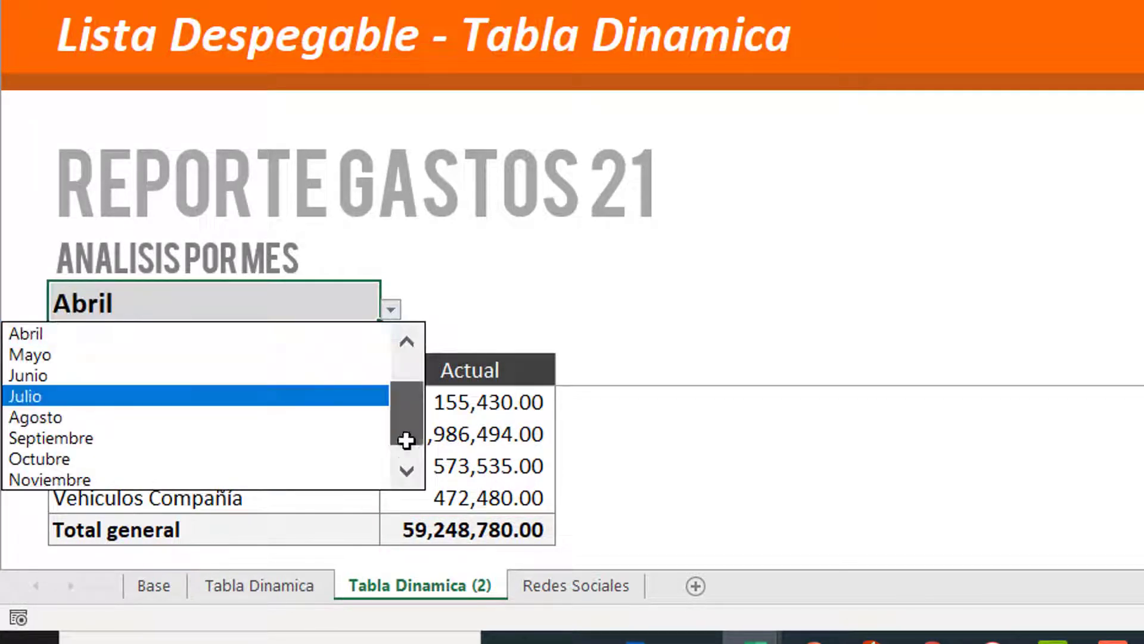
pyautogui.scroll(-1, 406, 440)
pyautogui.press('Escape')
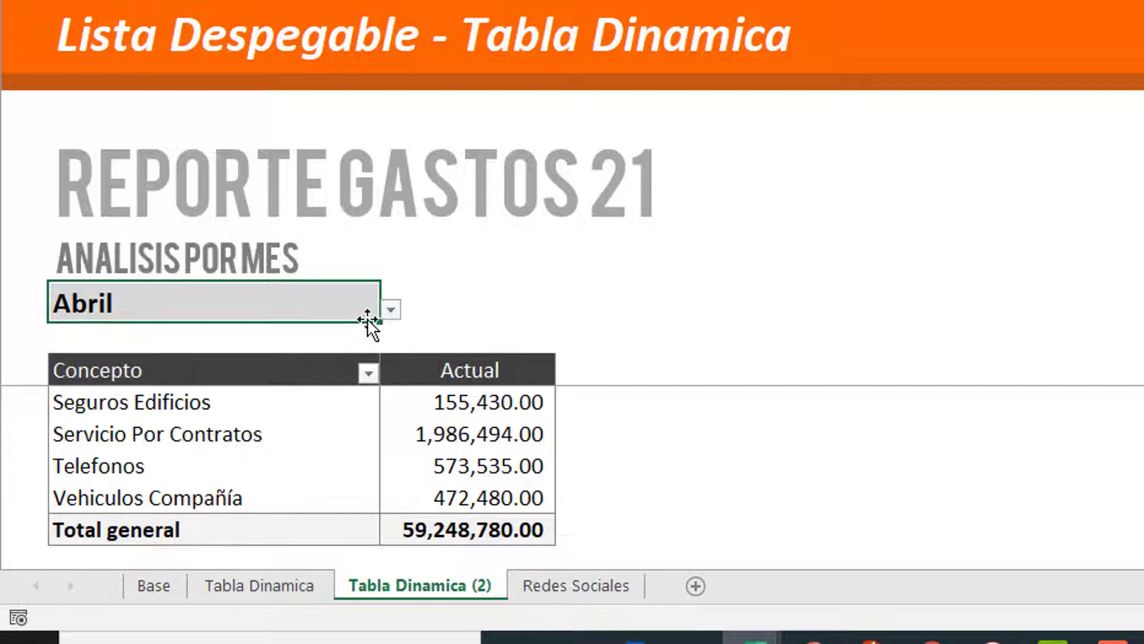
pyautogui.click(391, 309)
pyautogui.scroll(-1, 406, 468)
pyautogui.click(128, 475)
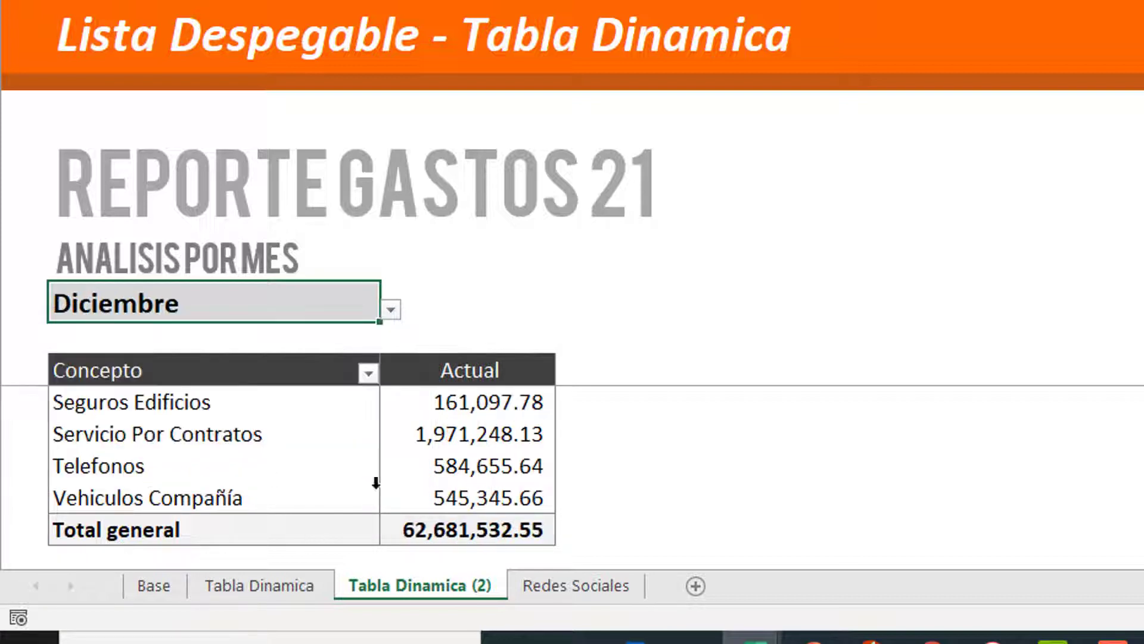
pyautogui.click(381, 486)
pyautogui.click(706, 448)
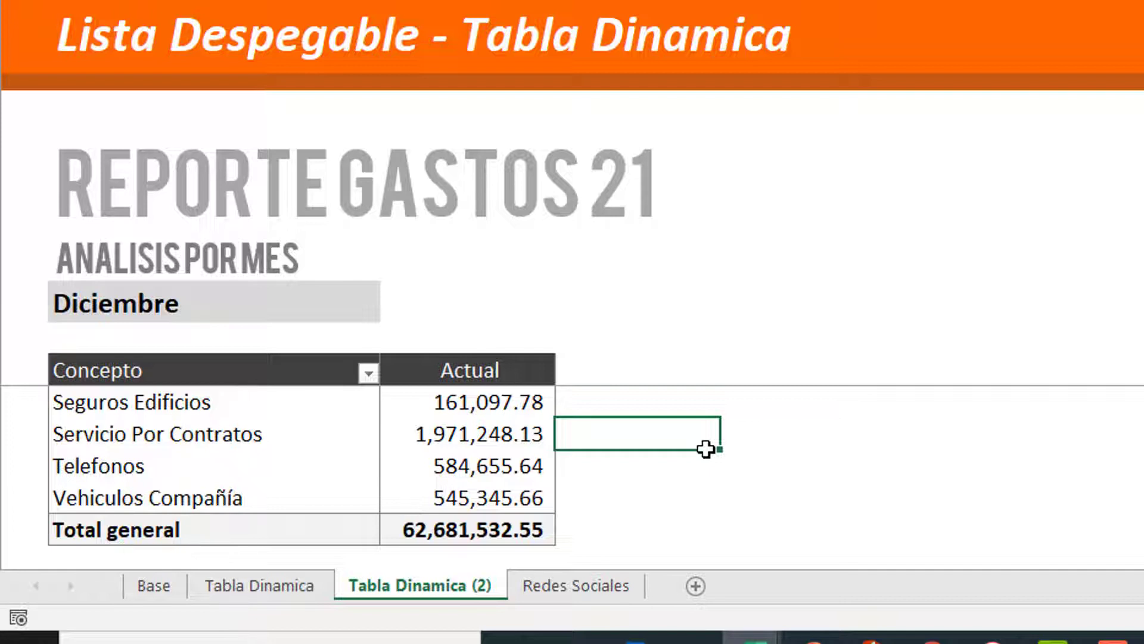
pyautogui.click(259, 308)
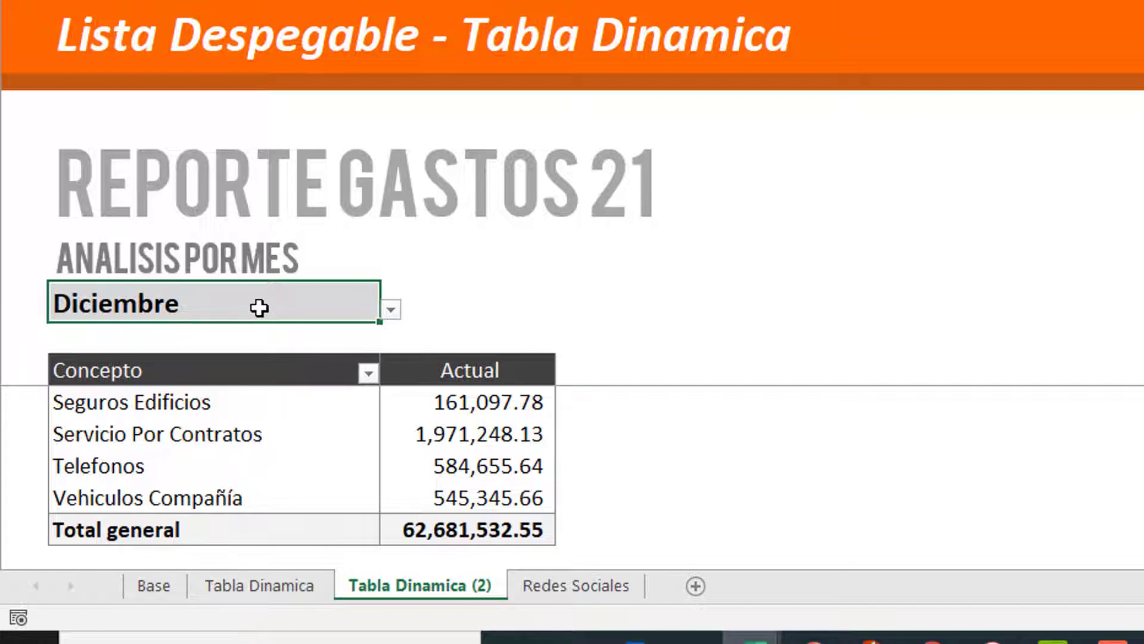
pyautogui.moveTo(479, 434)
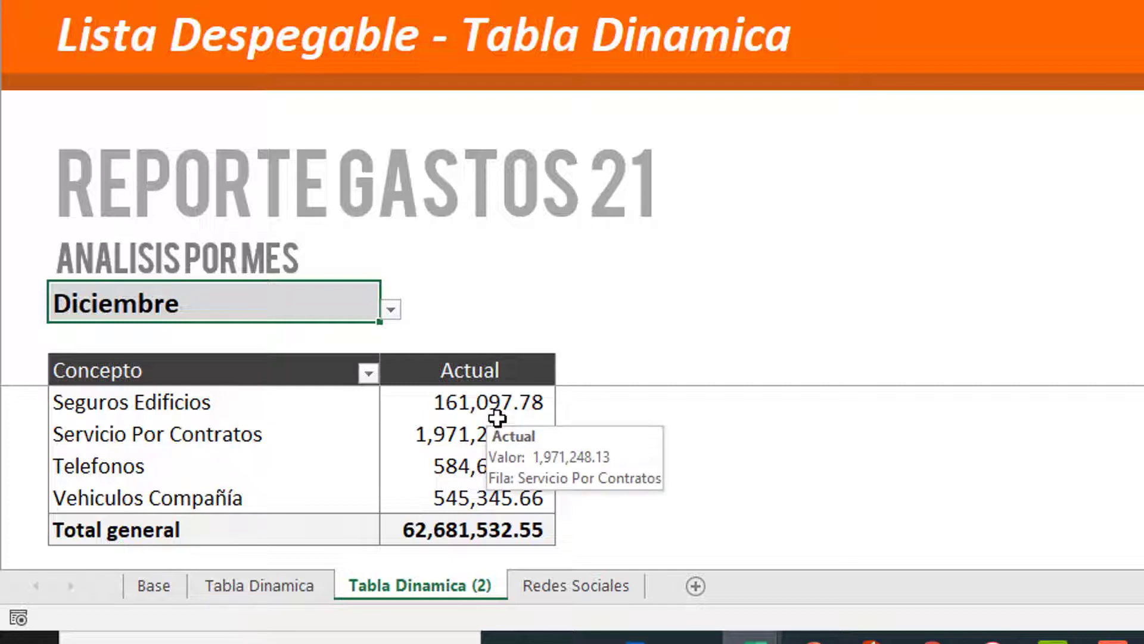
pyautogui.hotkey('ctrl', 'pageup')
pyautogui.hotkey('ctrl', 'pageup')
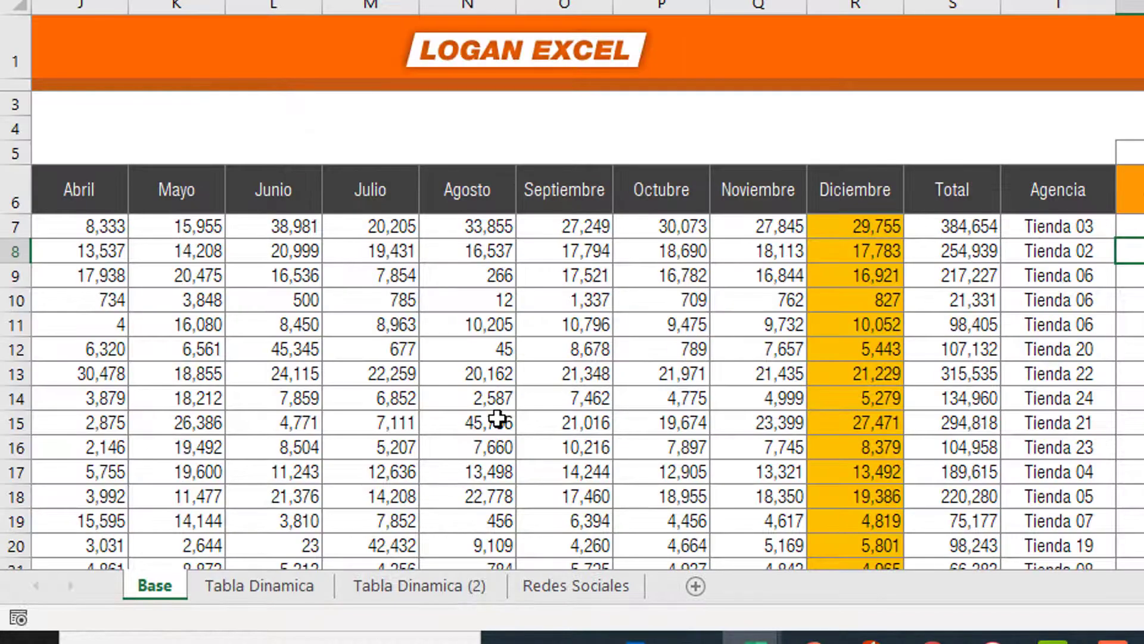
pyautogui.press('Up')
pyautogui.press('Up')
pyautogui.press('Left')
pyautogui.press('Left')
pyautogui.press('Left')
pyautogui.press('Left')
pyautogui.press('Left')
pyautogui.press('Left')
pyautogui.press('Left')
pyautogui.press('Left')
pyautogui.press('Left')
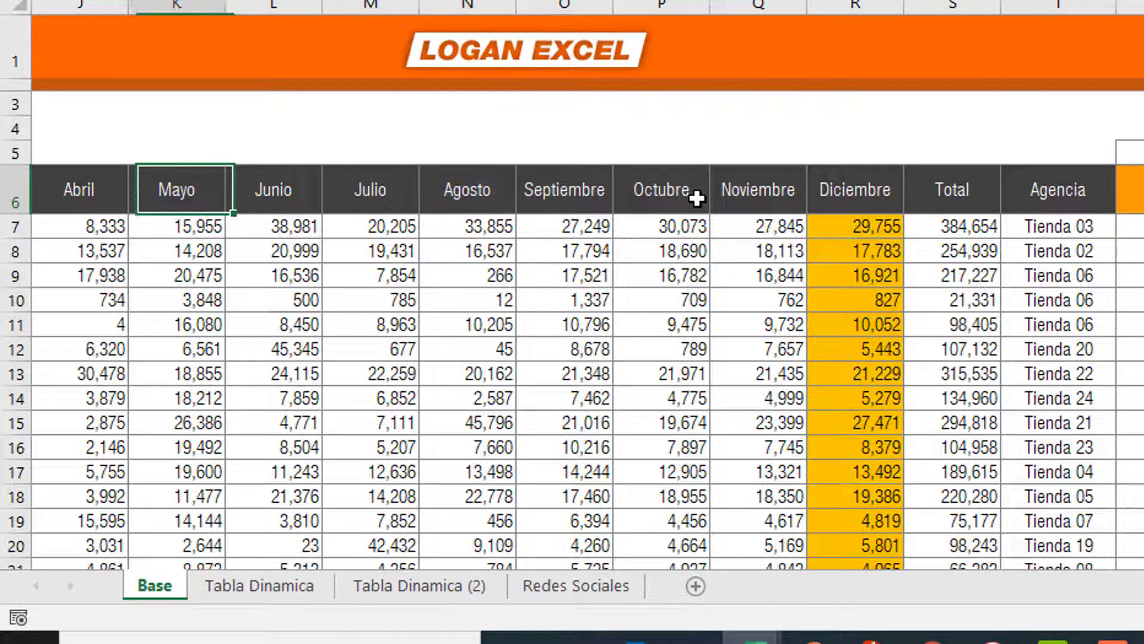
pyautogui.hotkey('ctrl', 'pagedown')
pyautogui.hotkey('ctrl', 'pagedown')
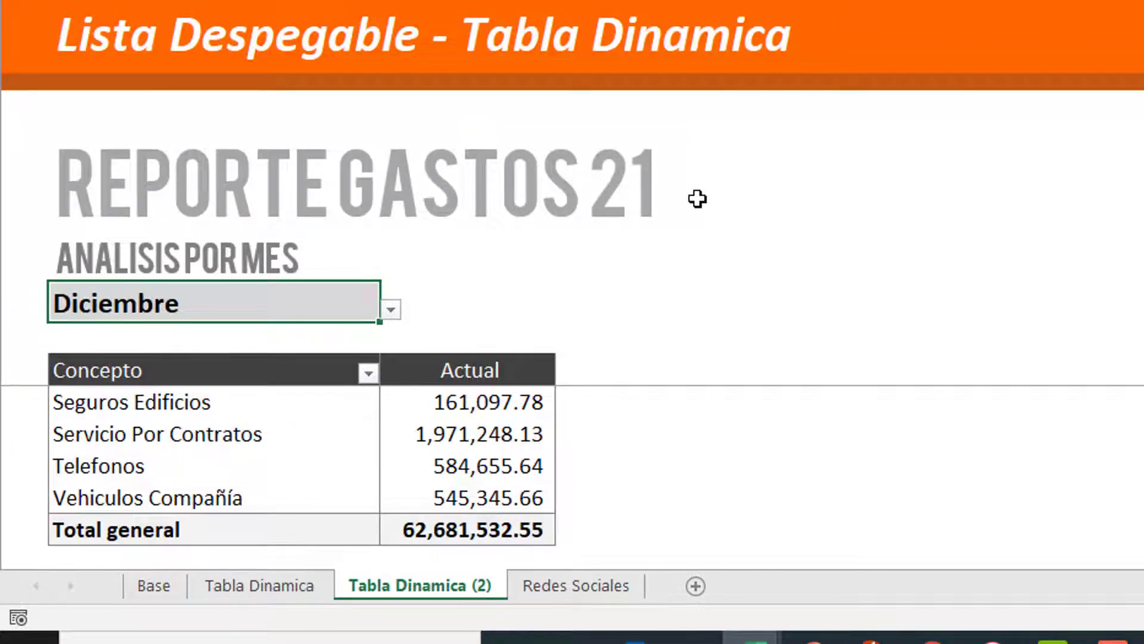
# Step: Set the report month to Julio and scroll through the refreshed pivot
pyautogui.click(390, 309)
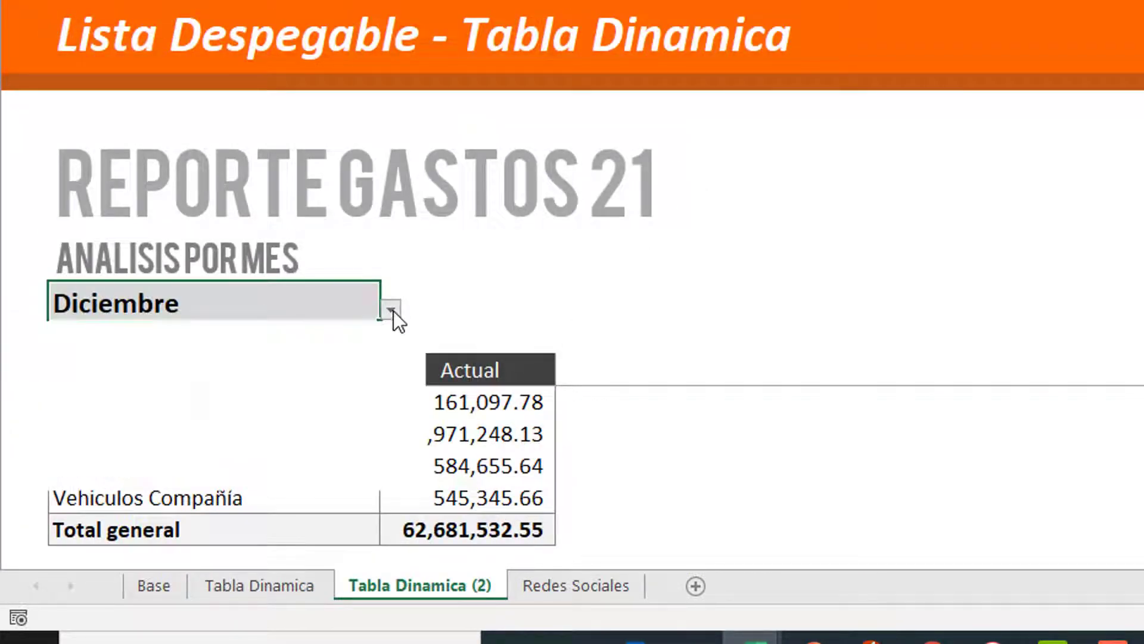
pyautogui.click(269, 377)
pyautogui.click(504, 426)
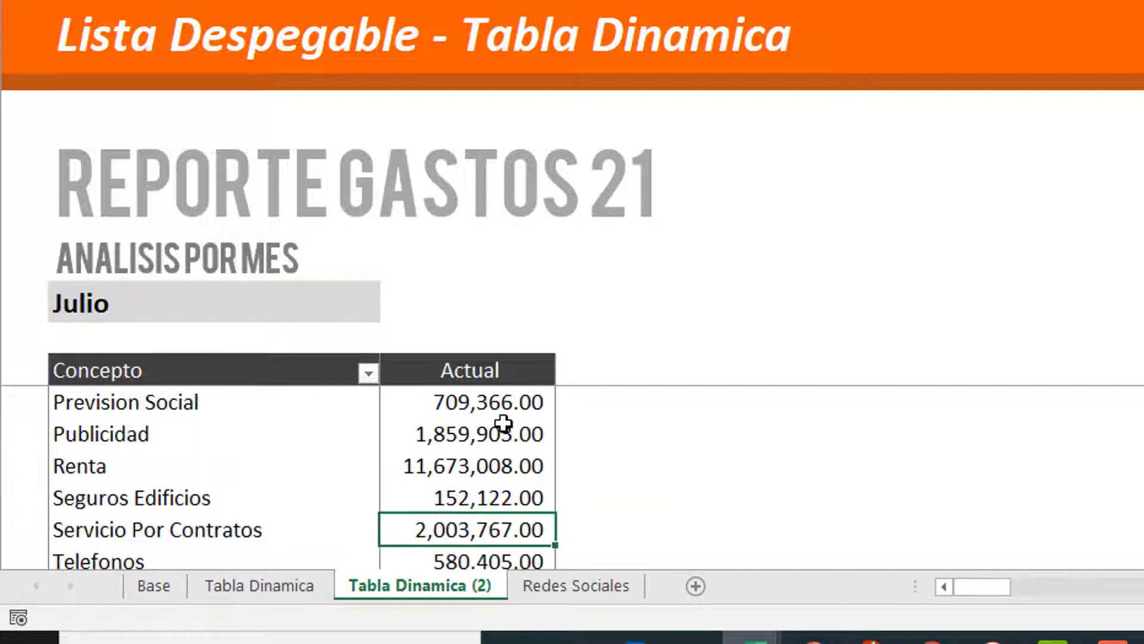
pyautogui.scroll(3, 298, 477)
pyautogui.click(792, 264)
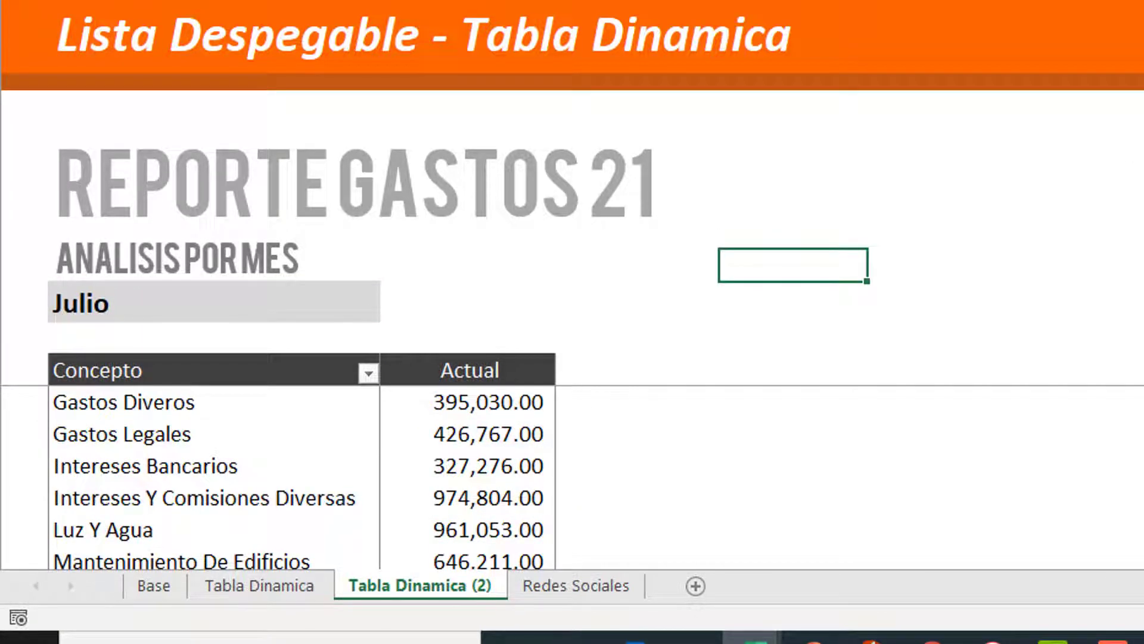
pyautogui.scroll(2, 838, 330)
pyautogui.scroll(-4, 837, 330)
pyautogui.scroll(-2, 838, 329)
pyautogui.scroll(-2, 838, 330)
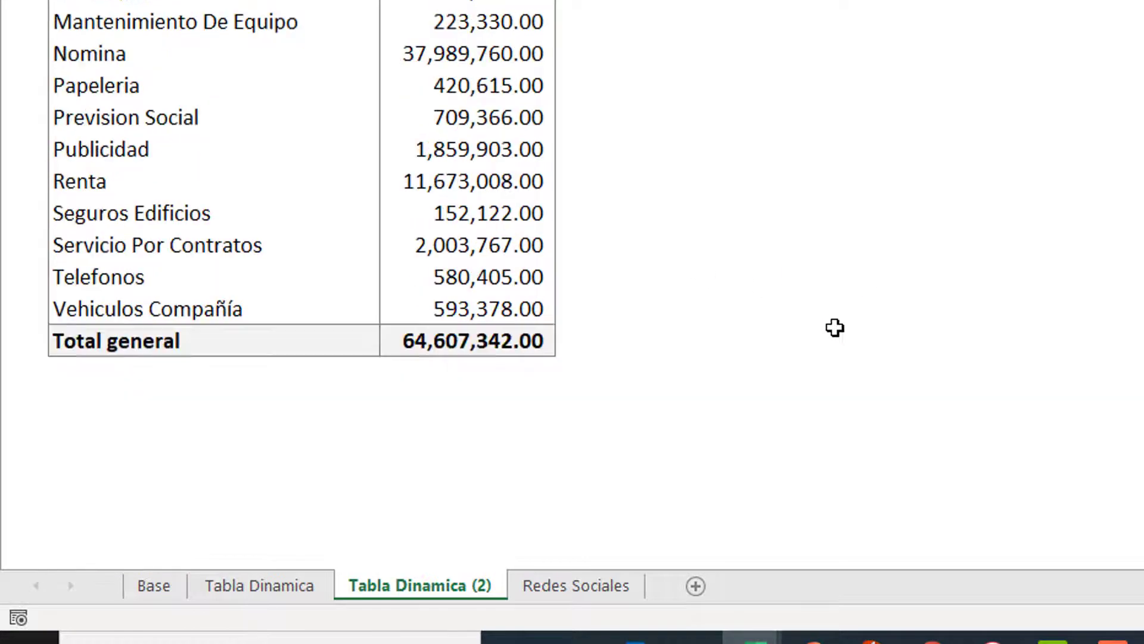
pyautogui.scroll(10, 835, 327)
# Step: Set the report month to Octubre, showing Articulos De Consumo at 1,249,443.81
pyautogui.click(370, 176)
pyautogui.click(391, 178)
pyautogui.click(309, 304)
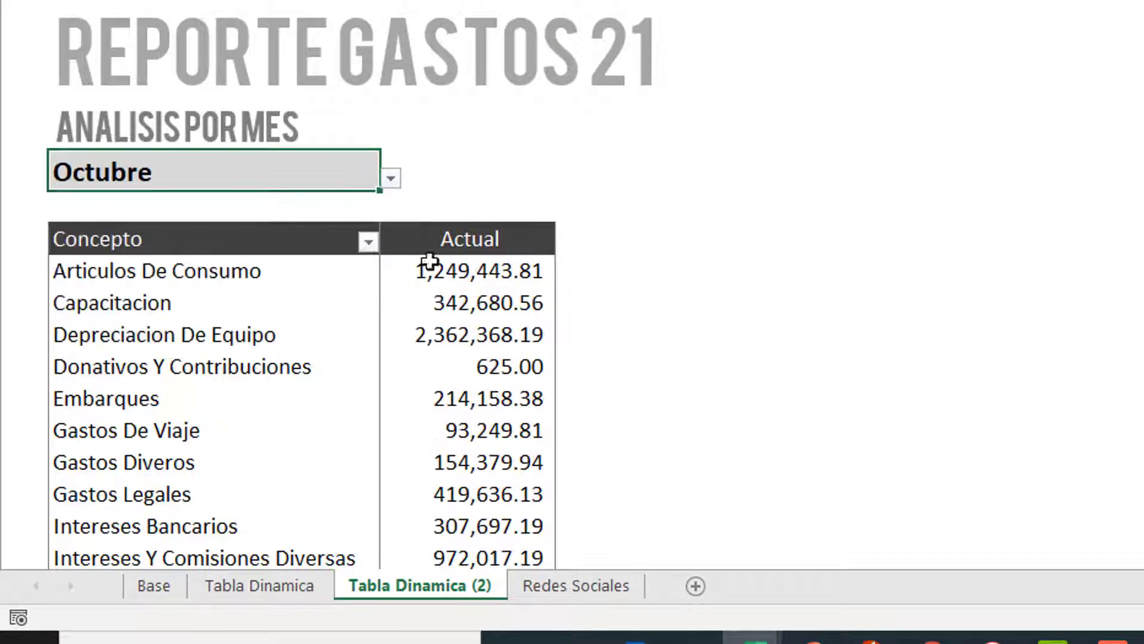
pyautogui.click(549, 197)
pyautogui.click(326, 171)
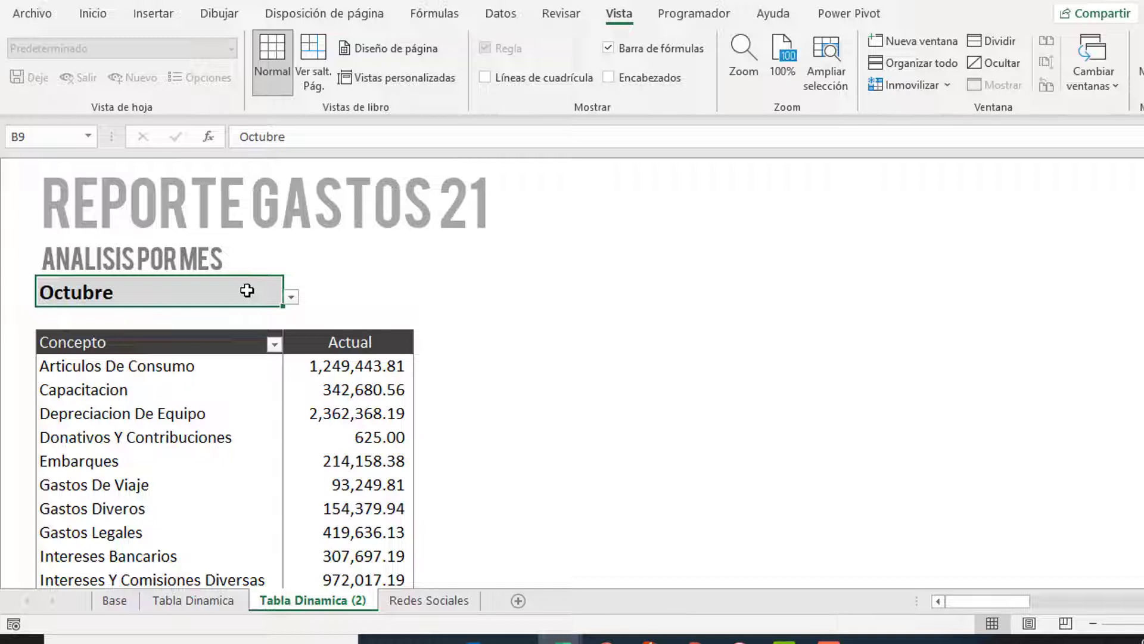
# Step: Set the report month to Noviembre, refreshing Articulos De Consumo to 1,121,068.27
pyautogui.click(291, 296)
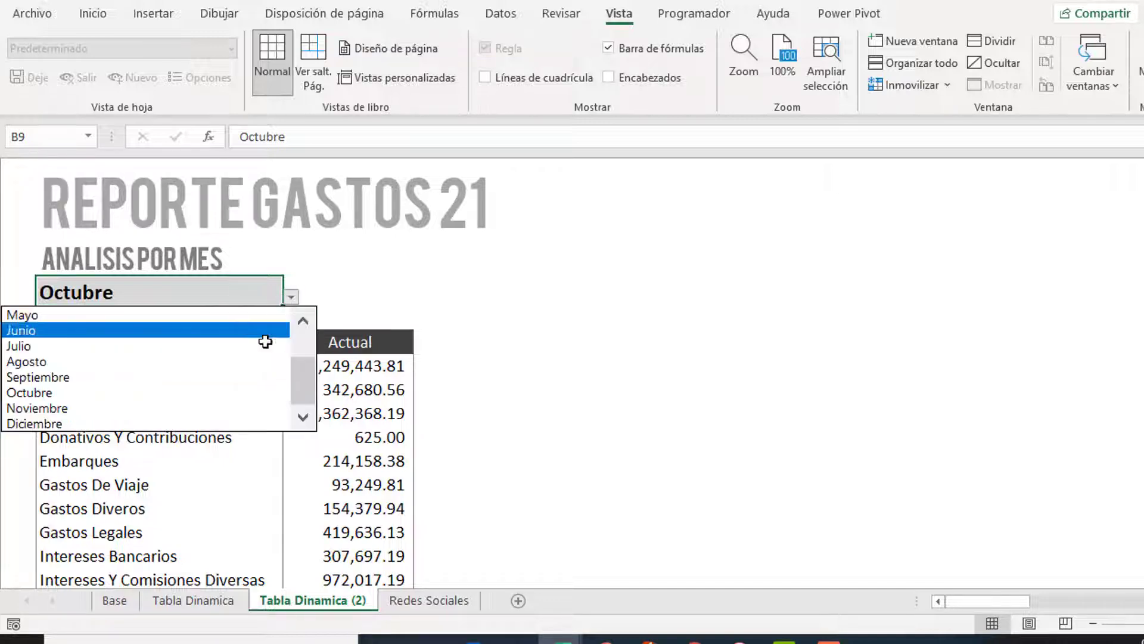
pyautogui.press('Escape')
pyautogui.click(373, 411)
pyautogui.scroll(-2, 373, 409)
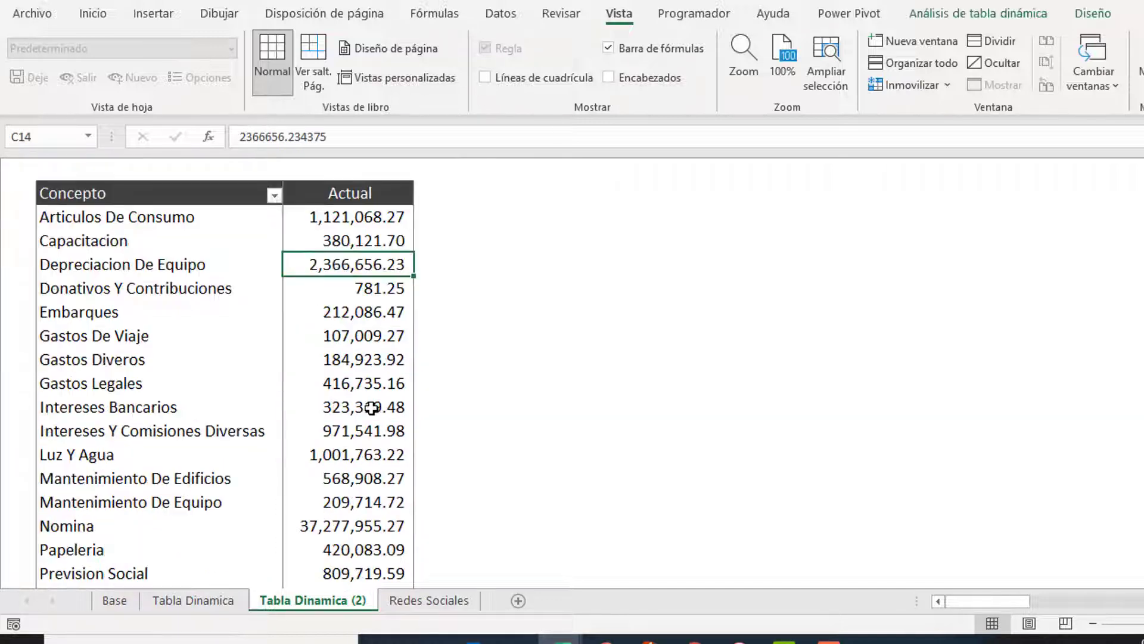
pyautogui.scroll(-1, 373, 409)
pyautogui.scroll(-1, 373, 369)
pyautogui.scroll(2, 373, 334)
pyautogui.scroll(2, 373, 370)
pyautogui.click(364, 294)
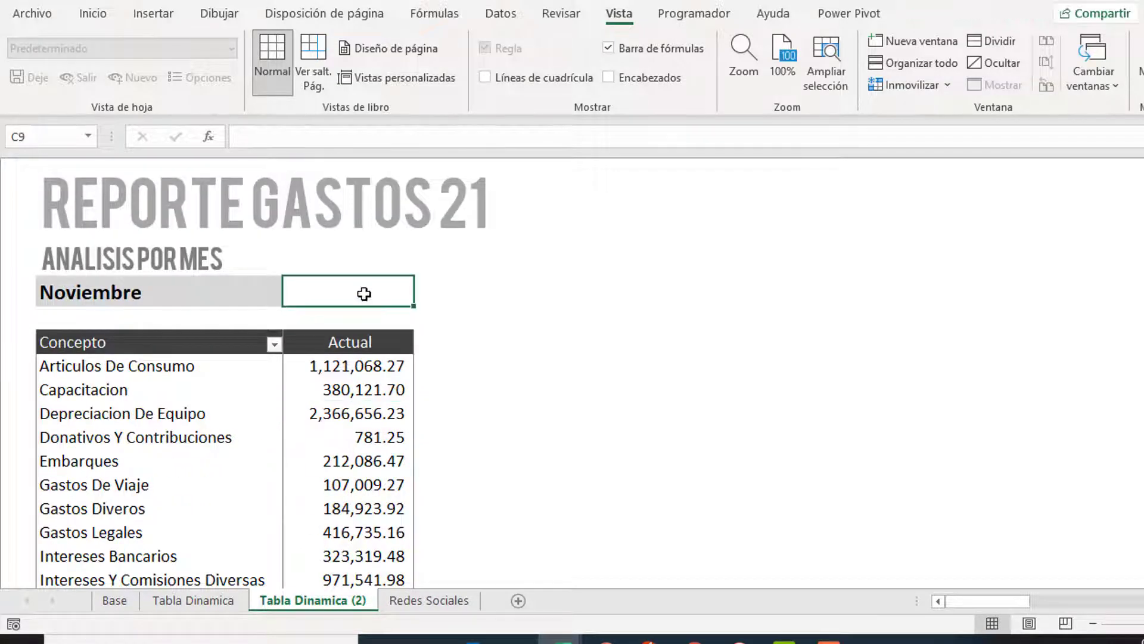
# Step: Check the refreshed Capacitacion amount of 380,121.70 for Noviembre
pyautogui.scroll(1, 366, 294)
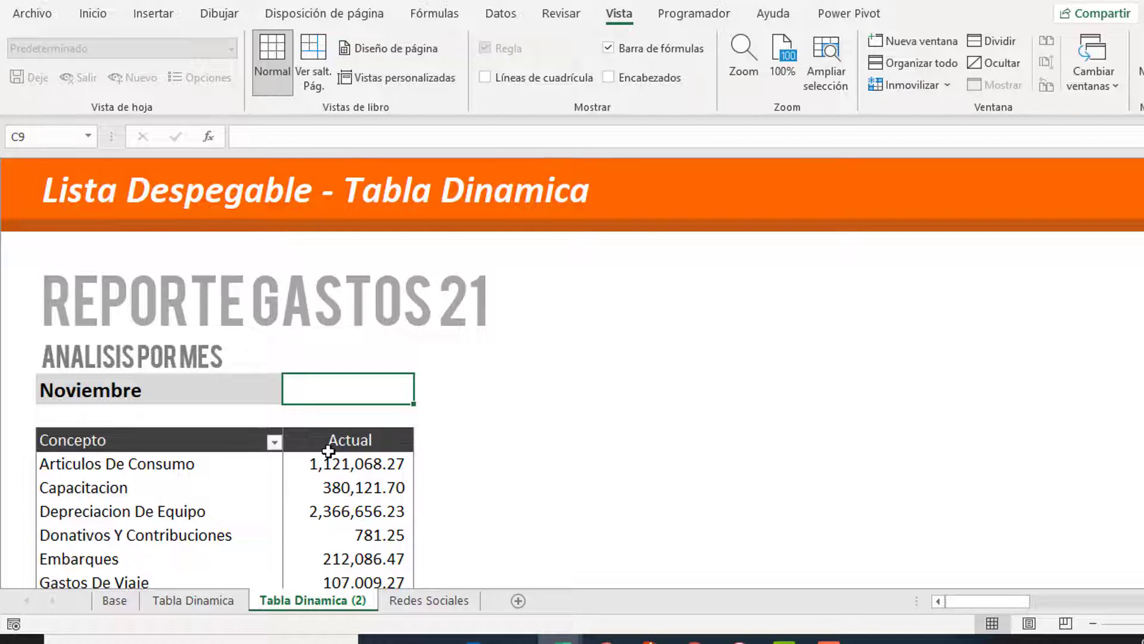
pyautogui.scroll(-2, 328, 453)
pyautogui.scroll(-1, 343, 358)
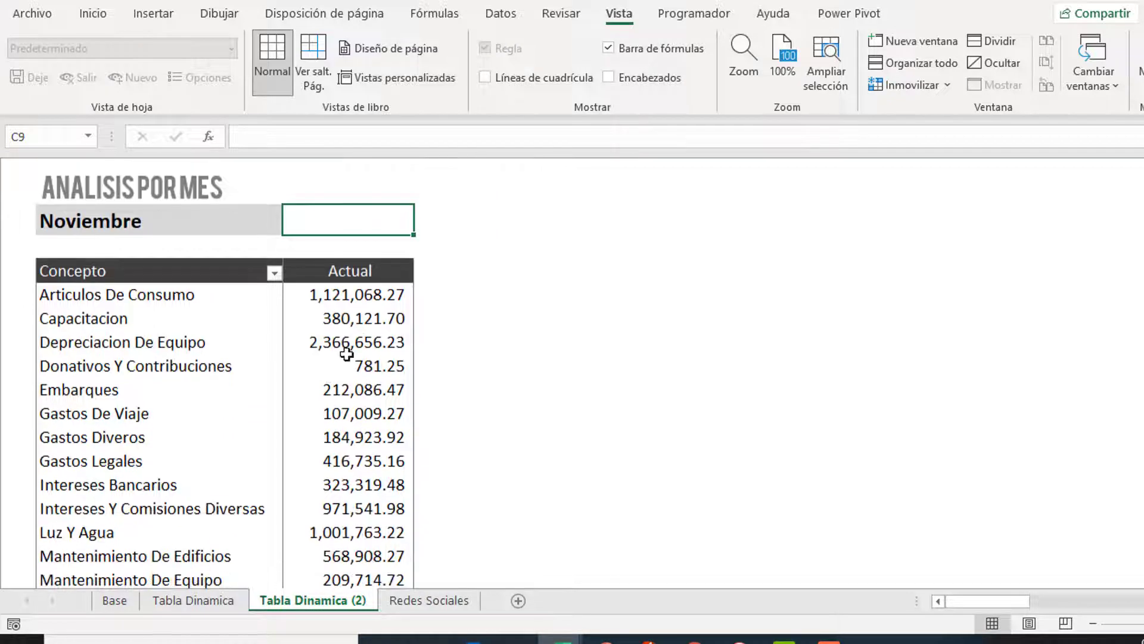
pyautogui.click(346, 322)
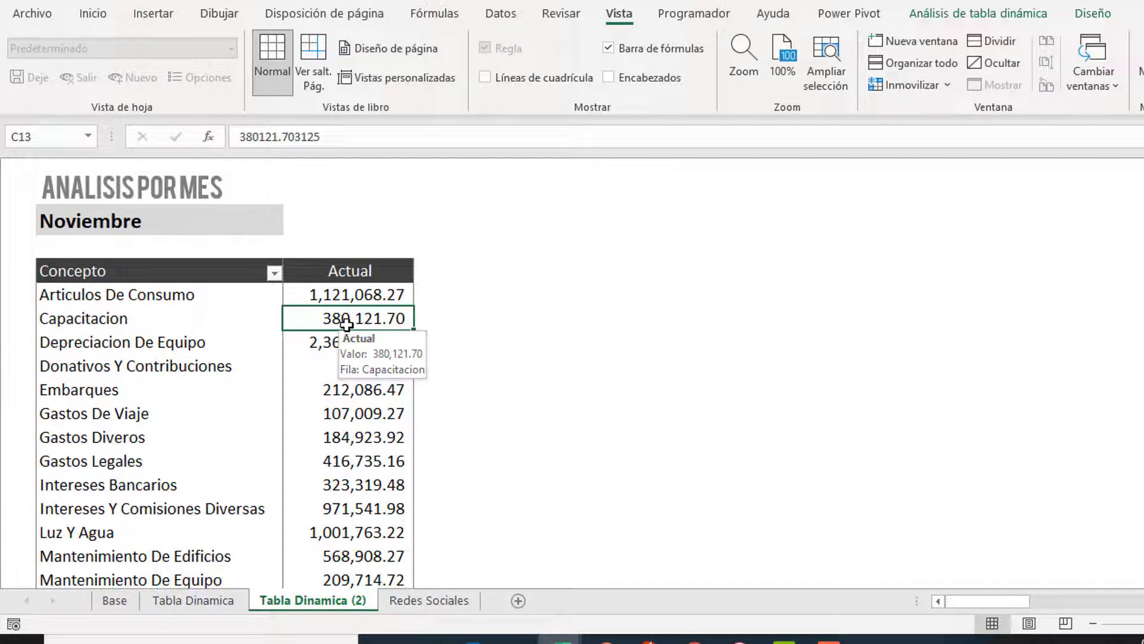
pyautogui.scroll(1, 348, 343)
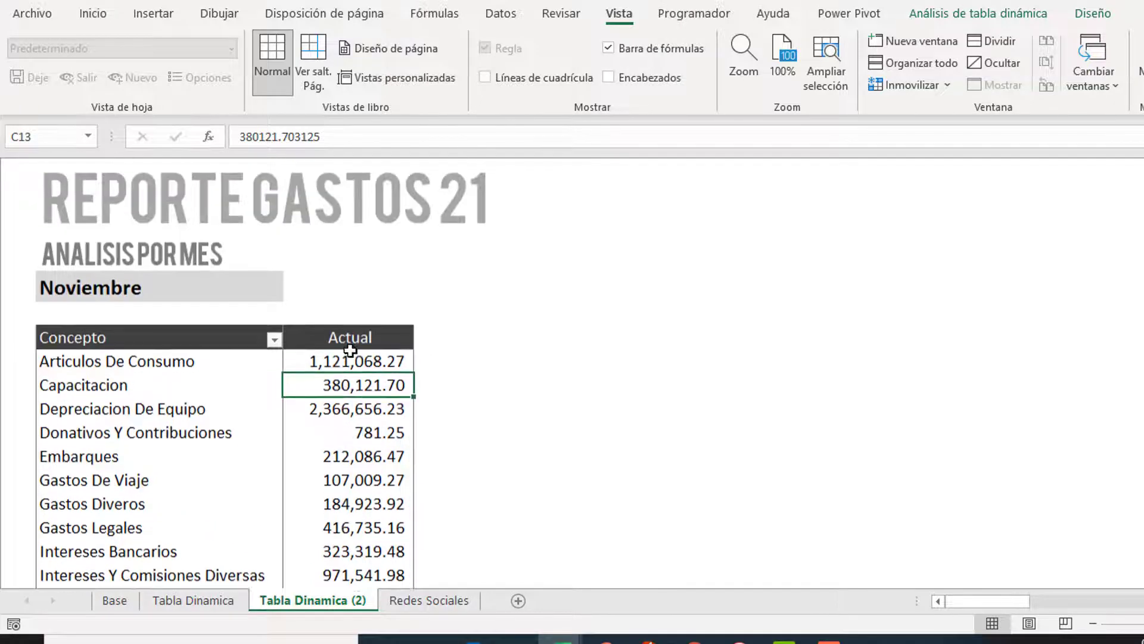